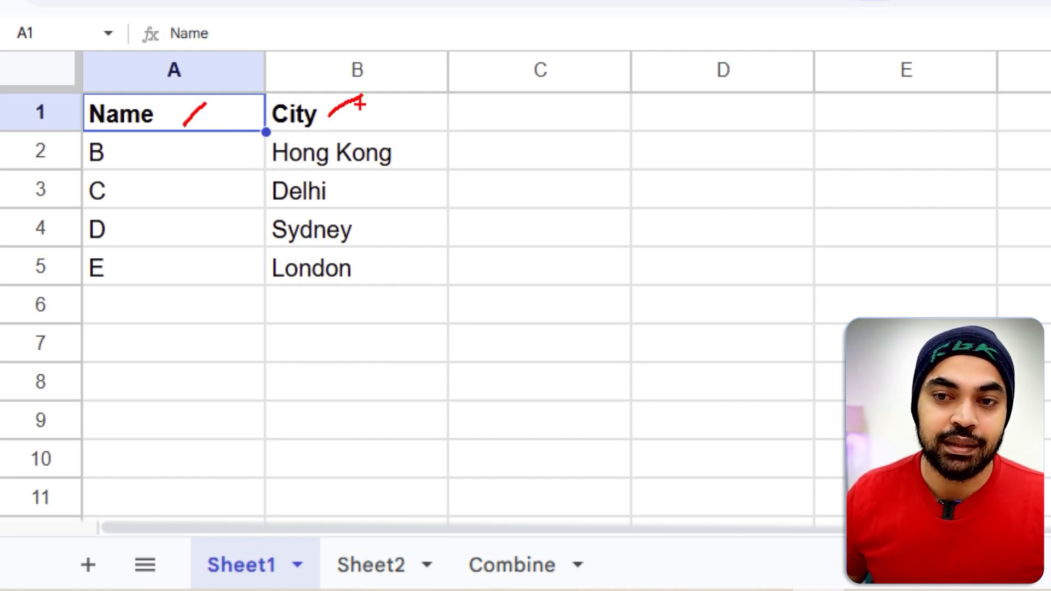
Step: Review the Name and City columns on Sheet1 and Sheet2
{"action": "left_click_drag", "start_coordinate": [214, 168], "coordinate": [216, 238]}
{"action": "left_click_drag", "start_coordinate": [357, 164], "coordinate": [353, 220]}
{"action": "key", "text": "Escape"}
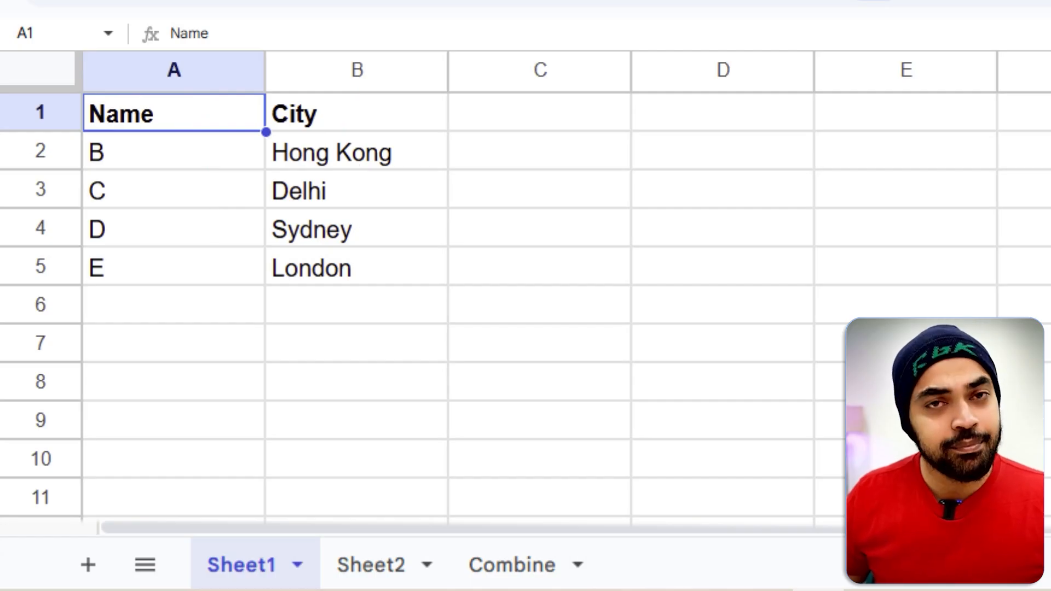
{"action": "left_click", "coordinate": [387, 564]}
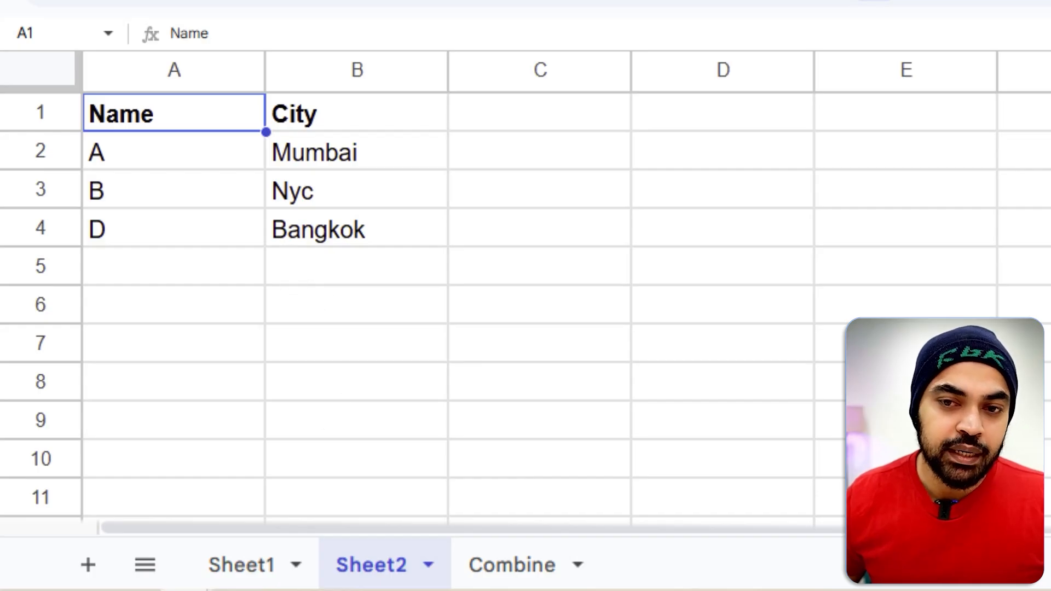
Step: In cell A2 of the Combine sheet, start an array formula with the range Sheet1!A2:B5
{"action": "left_click", "coordinate": [513, 569]}
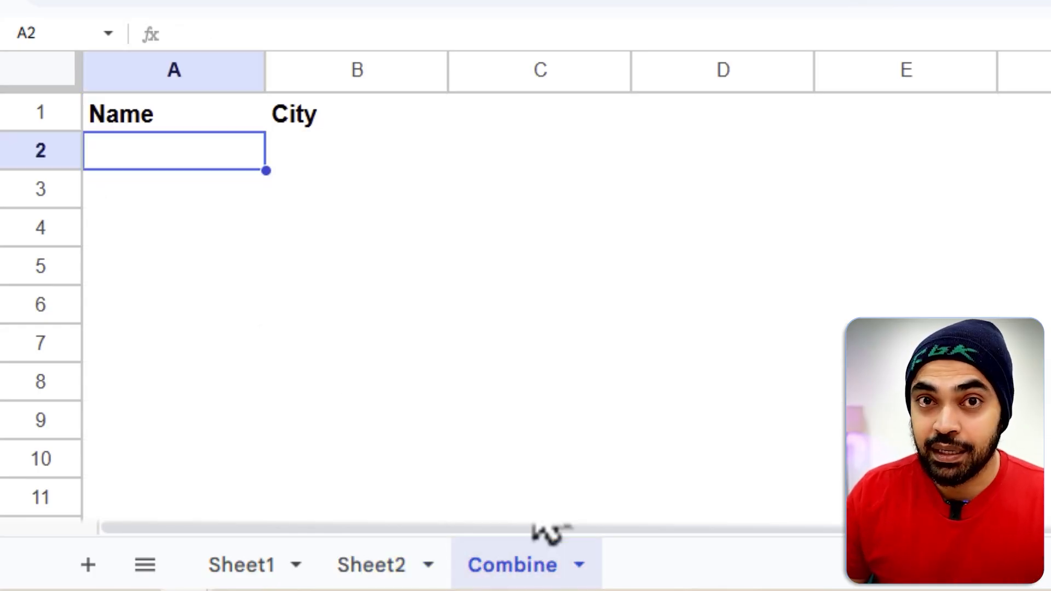
{"action": "type", "text": "="}
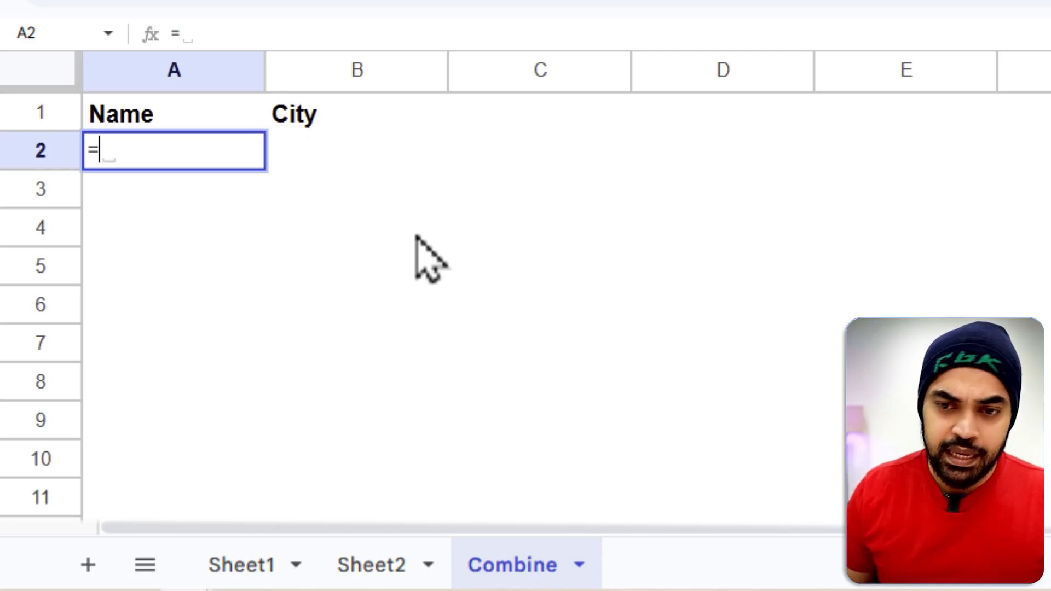
{"action": "type", "text": "{"}
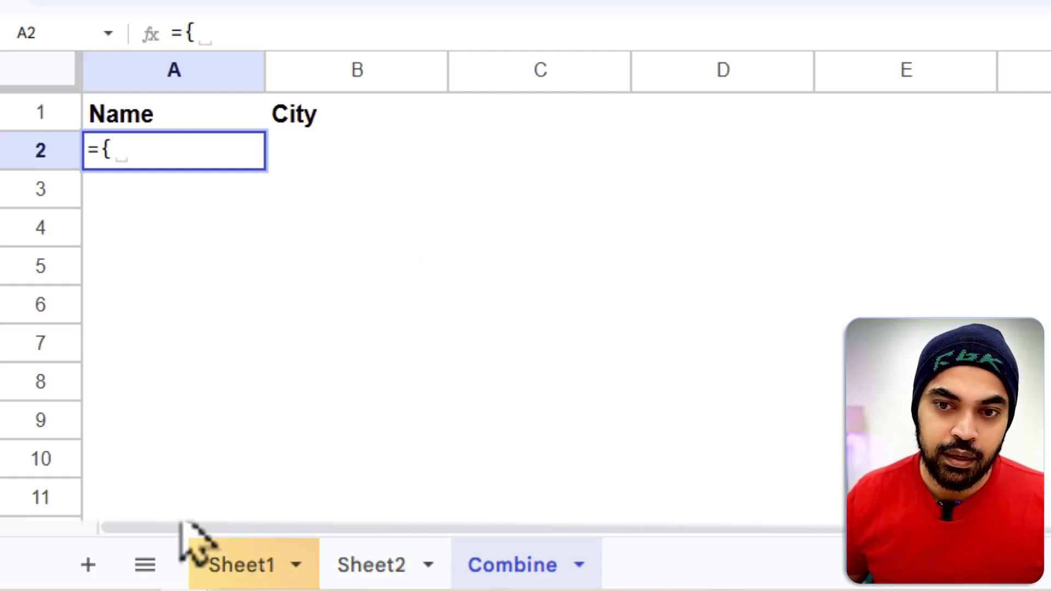
{"action": "left_click", "coordinate": [252, 567]}
{"action": "left_click_drag", "start_coordinate": [394, 164], "coordinate": [206, 279]}
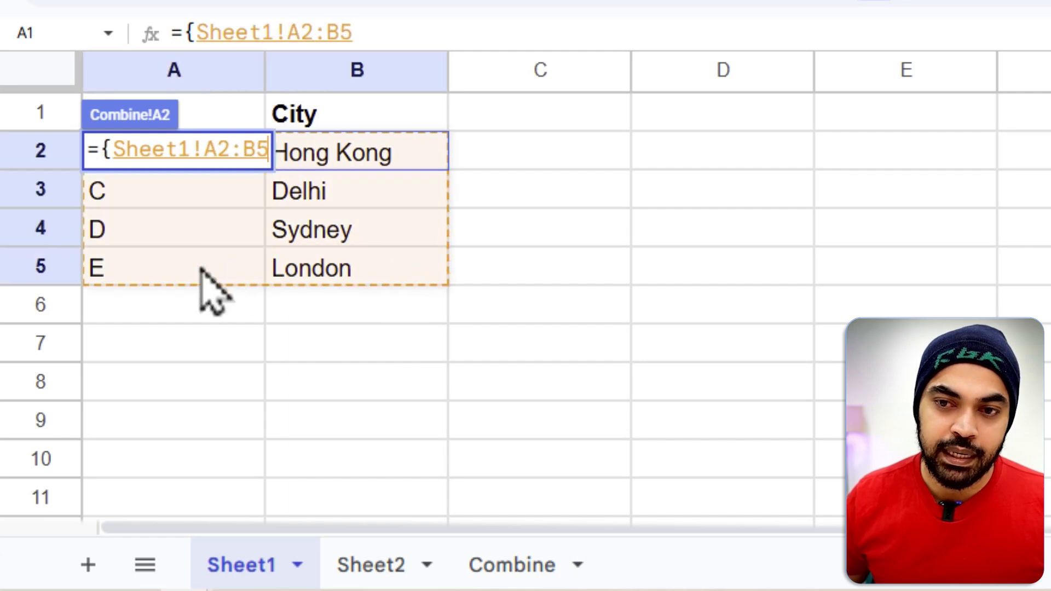
{"action": "left_click", "coordinate": [198, 286]}
{"action": "key", "text": "ctrl+z"}
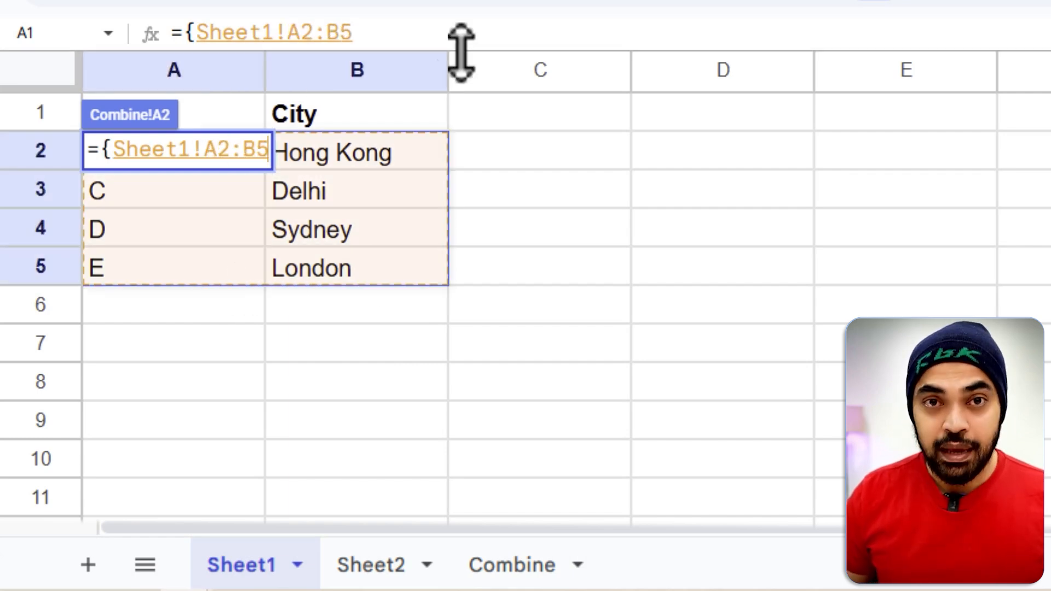
Step: Append Sheet2!A2:B4 to the array after a semicolon, close the braces, and enter the formula
{"action": "type", "text": ";"}
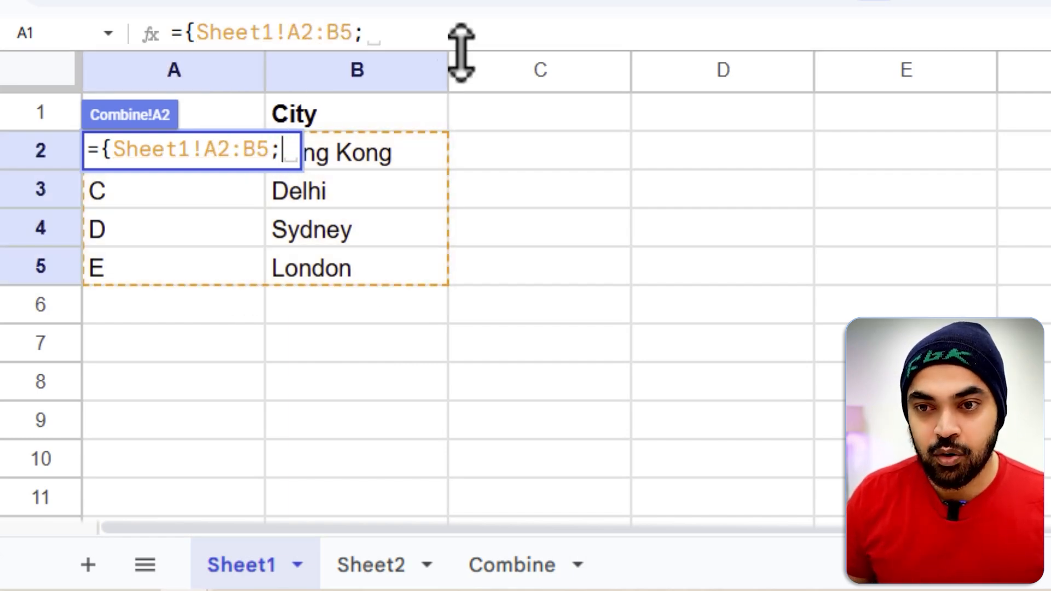
{"action": "left_click", "coordinate": [373, 567]}
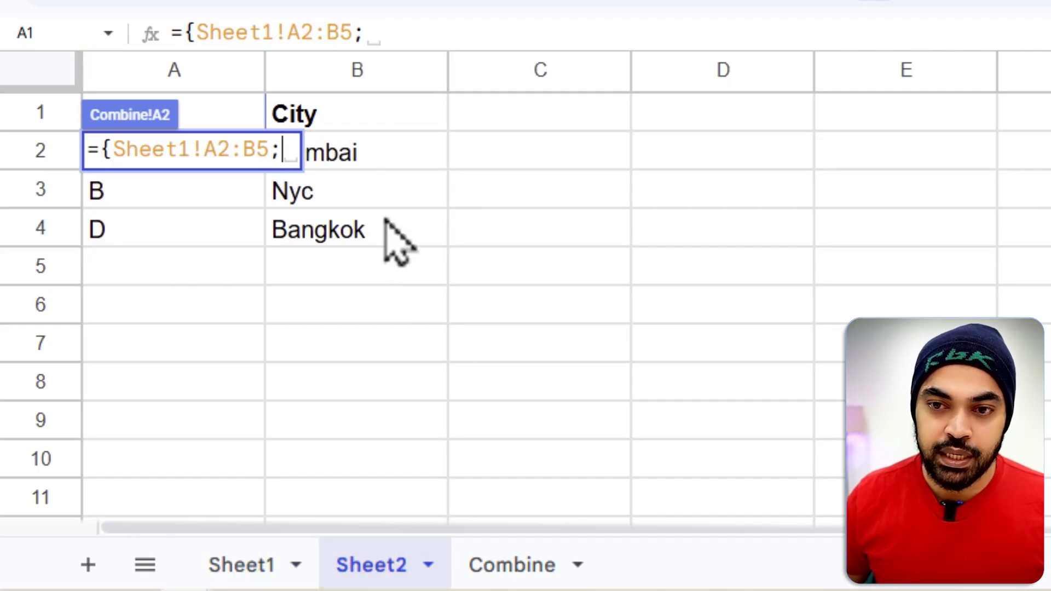
{"action": "left_click_drag", "start_coordinate": [395, 234], "coordinate": [165, 168]}
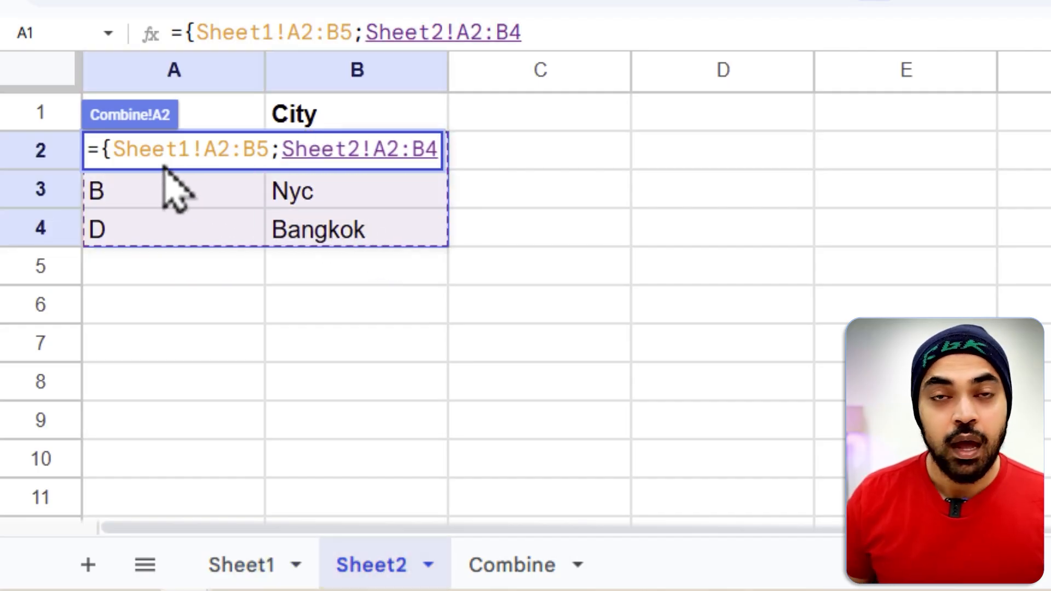
{"action": "type", "text": "}"}
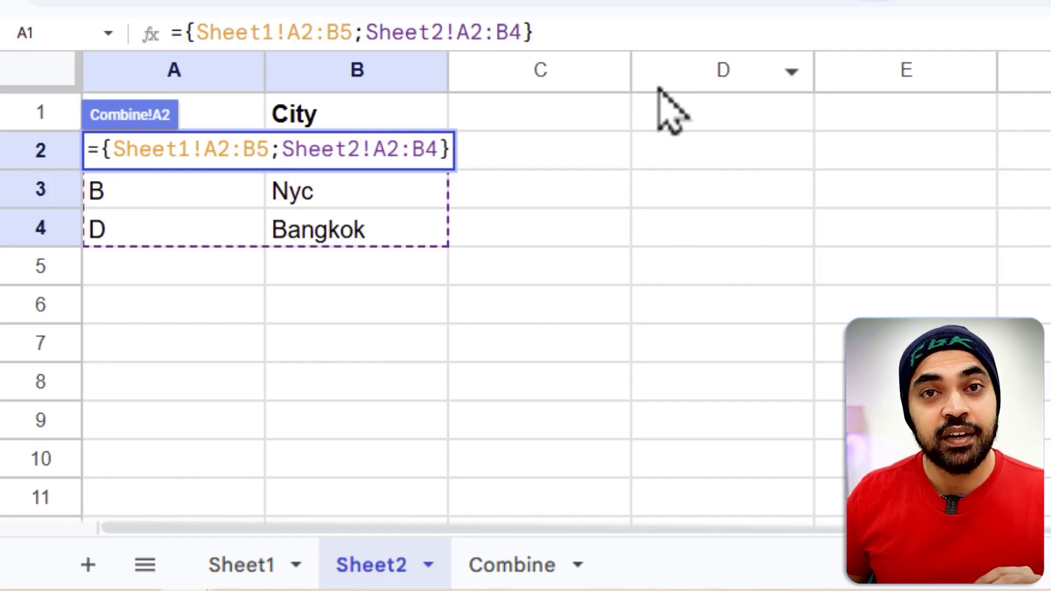
{"action": "key", "text": "Return"}
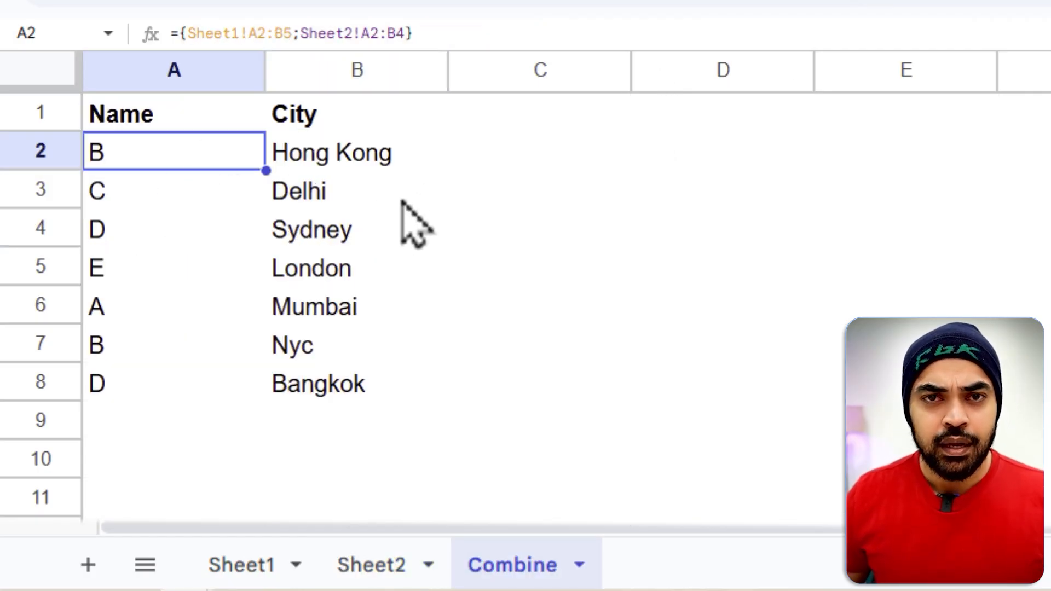
Step: Review the combined formula in A2 and its source rows on Sheet1
{"action": "key", "text": "F2"}
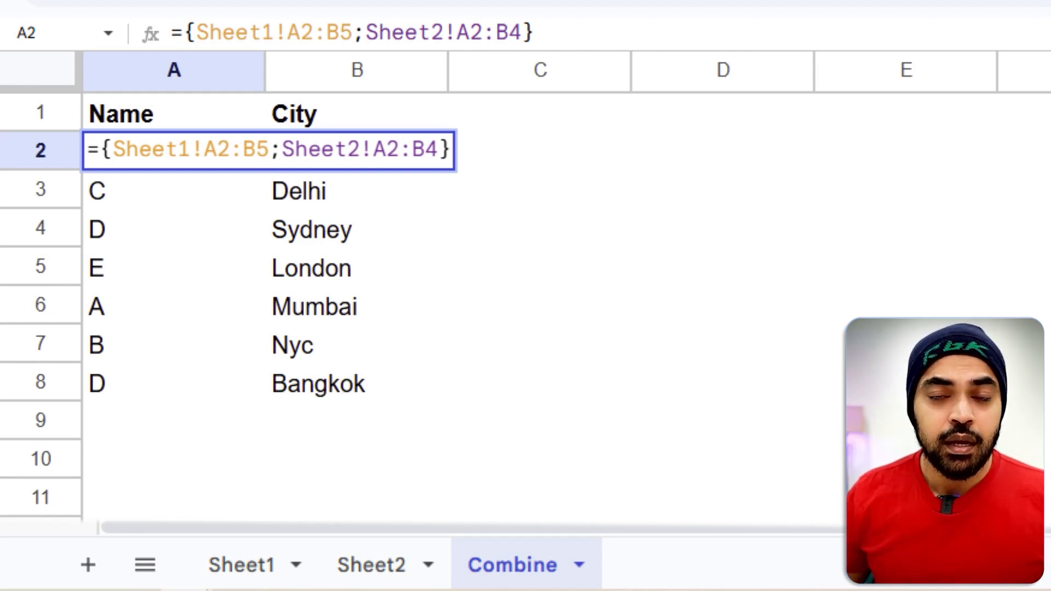
{"action": "key", "text": "Return"}
{"action": "left_click", "coordinate": [232, 570]}
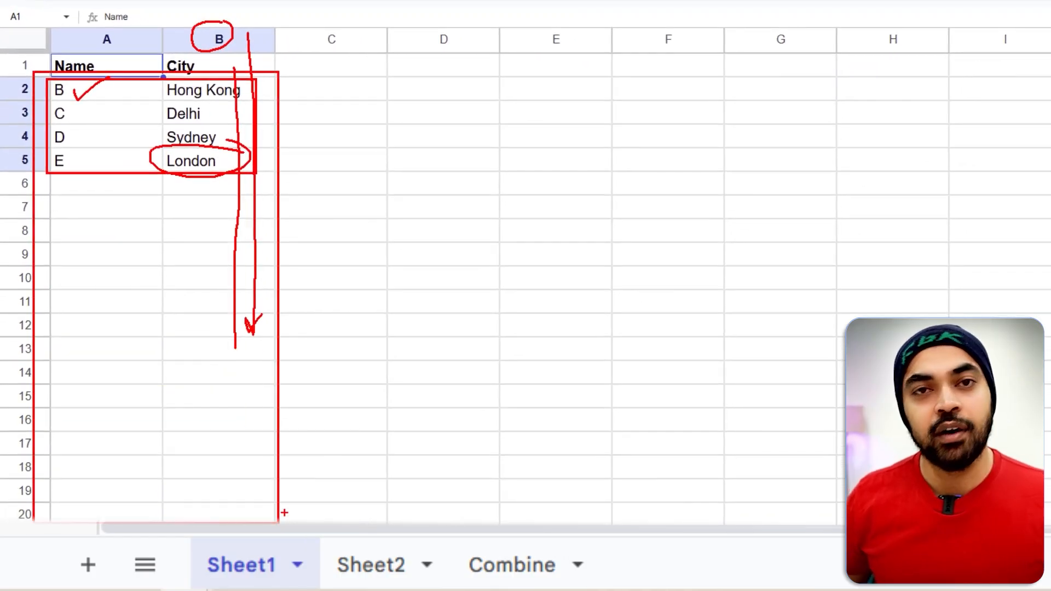
Step: Make both ranges in the Combine sheet's A2 formula open-ended, so it reads ={Sheet1!A2:B;Sheet2!A2:B}
{"action": "left_click", "coordinate": [527, 564]}
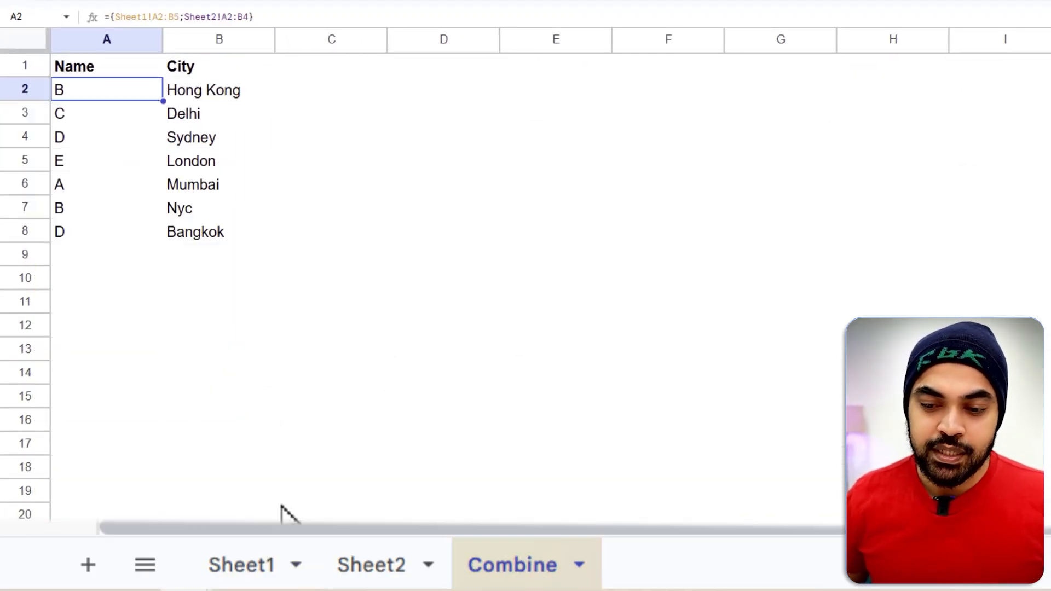
{"action": "double_click", "coordinate": [148, 100]}
{"action": "left_click", "coordinate": [170, 89]}
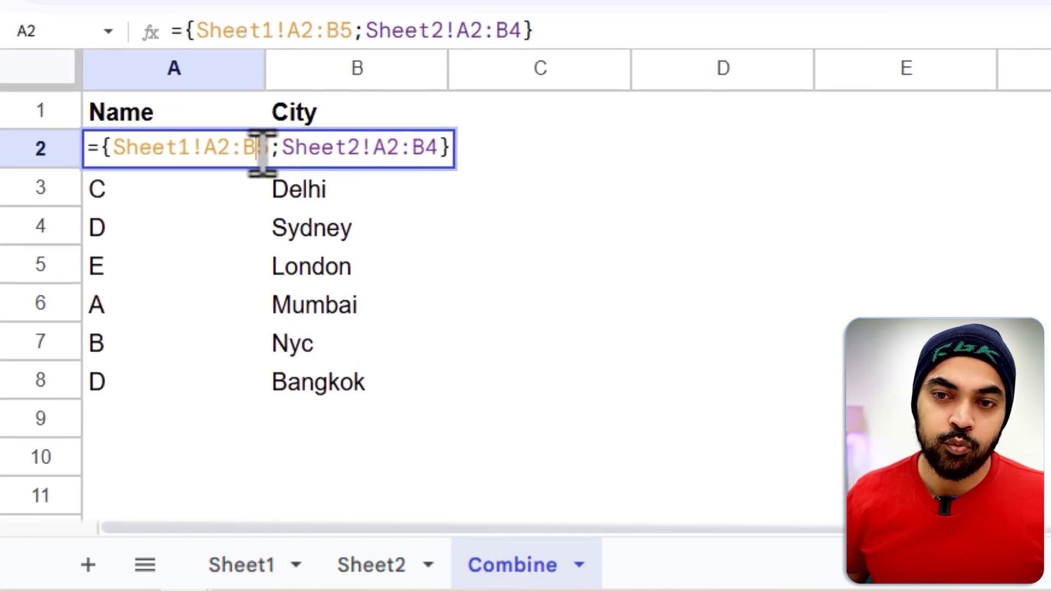
{"action": "key", "text": "BackSpace"}
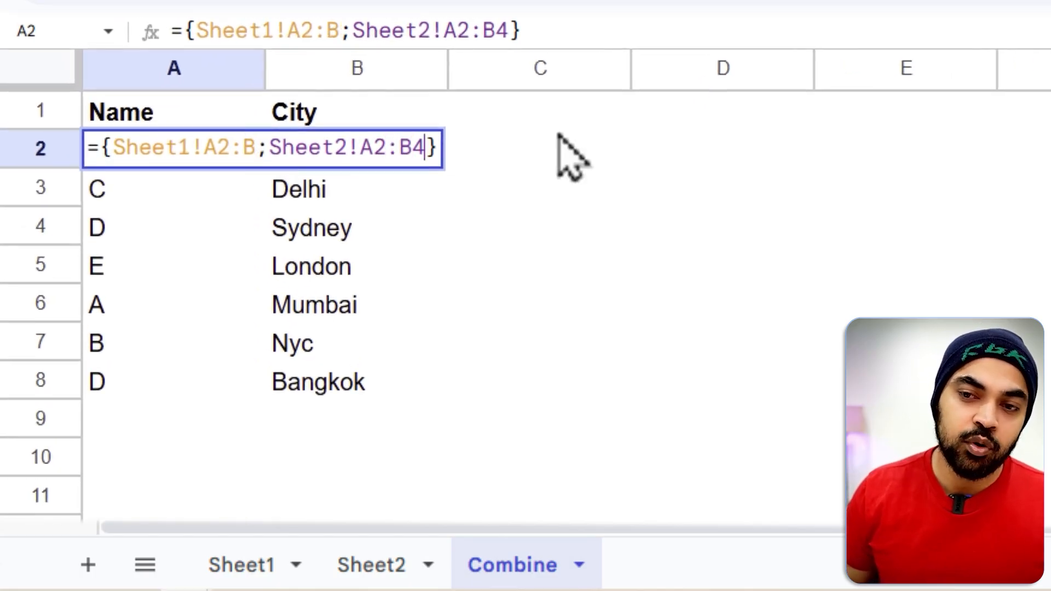
{"action": "key", "text": "BackSpace"}
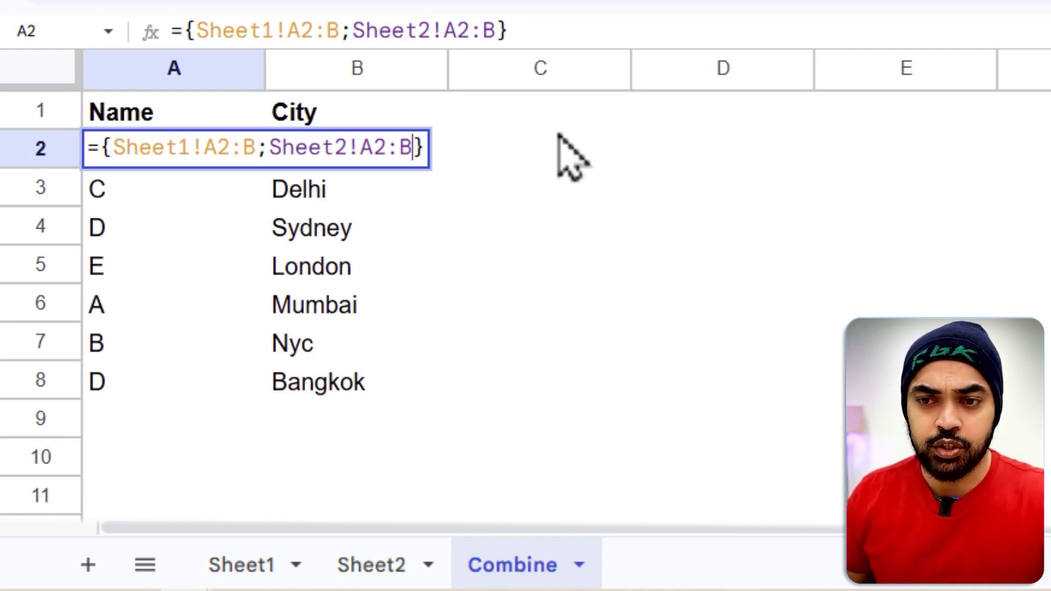
{"action": "key", "text": "Return"}
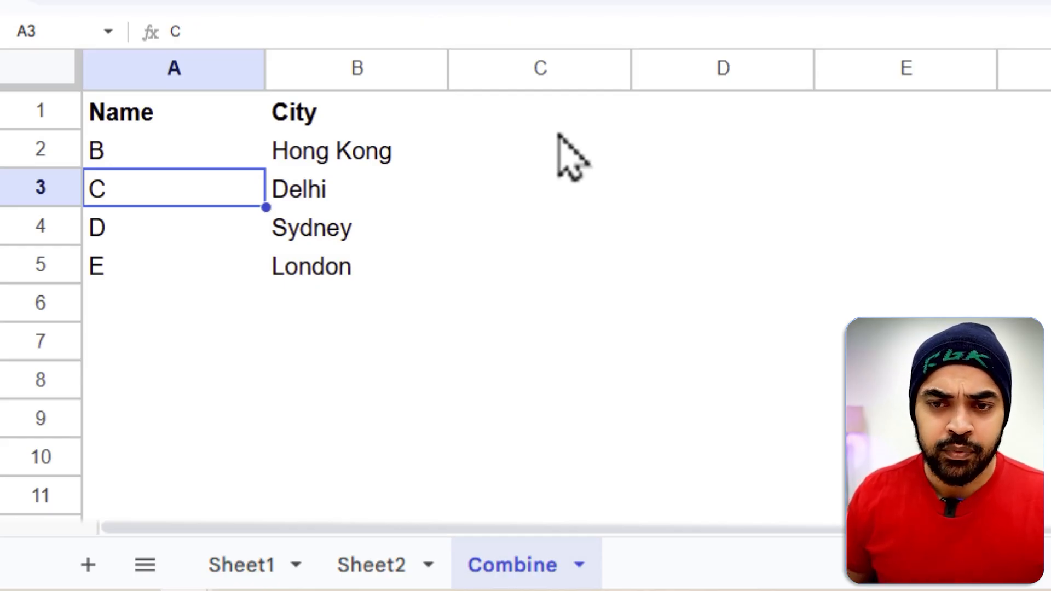
Step: Examine the formula in A2, the full extent of Sheet1's columns A:B, and the Combine sheet's rows around and past row 1000
{"action": "left_click", "coordinate": [146, 157]}
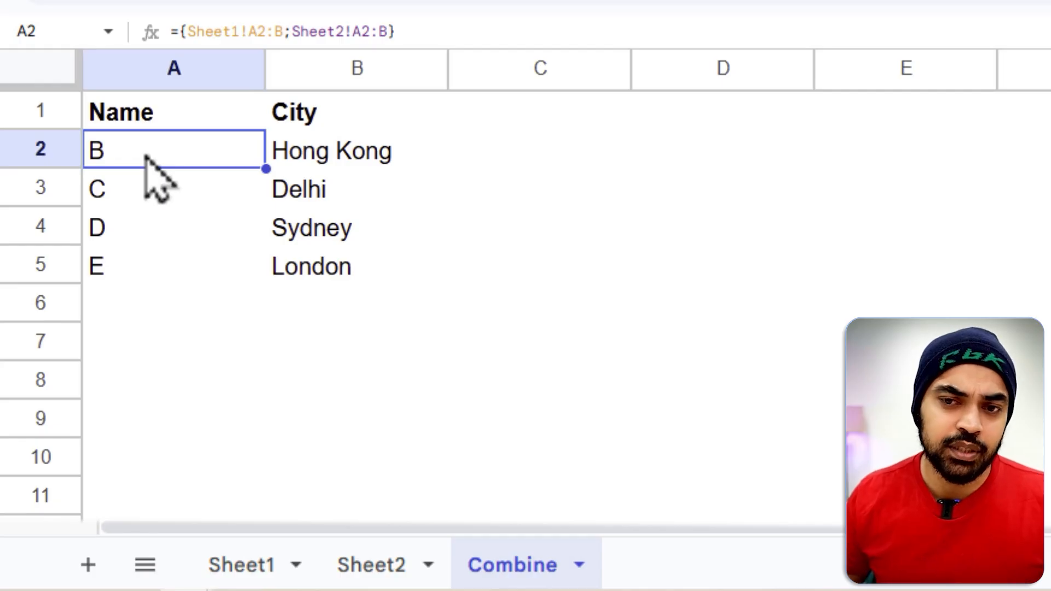
{"action": "left_click", "coordinate": [267, 580]}
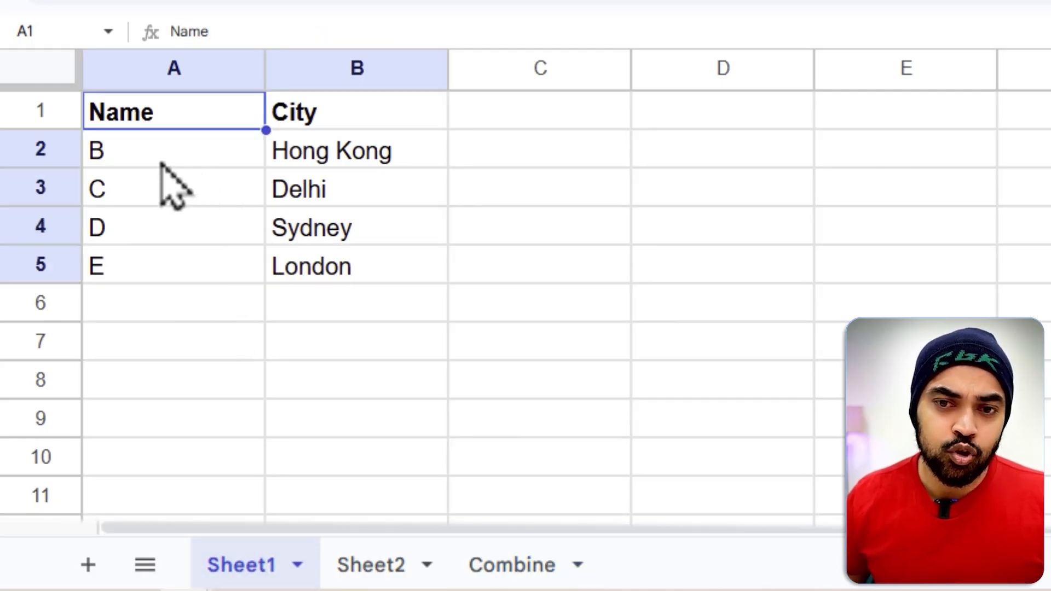
{"action": "mouse_move", "coordinate": [69, 134]}
{"action": "left_mouse_down"}
{"action": "mouse_move", "coordinate": [387, 226]}
{"action": "mouse_move", "coordinate": [443, 329]}
{"action": "mouse_move", "coordinate": [399, 521]}
{"action": "mouse_move", "coordinate": [283, 504]}
{"action": "left_mouse_up"}
{"action": "left_click_drag", "start_coordinate": [306, 437], "coordinate": [301, 502]}
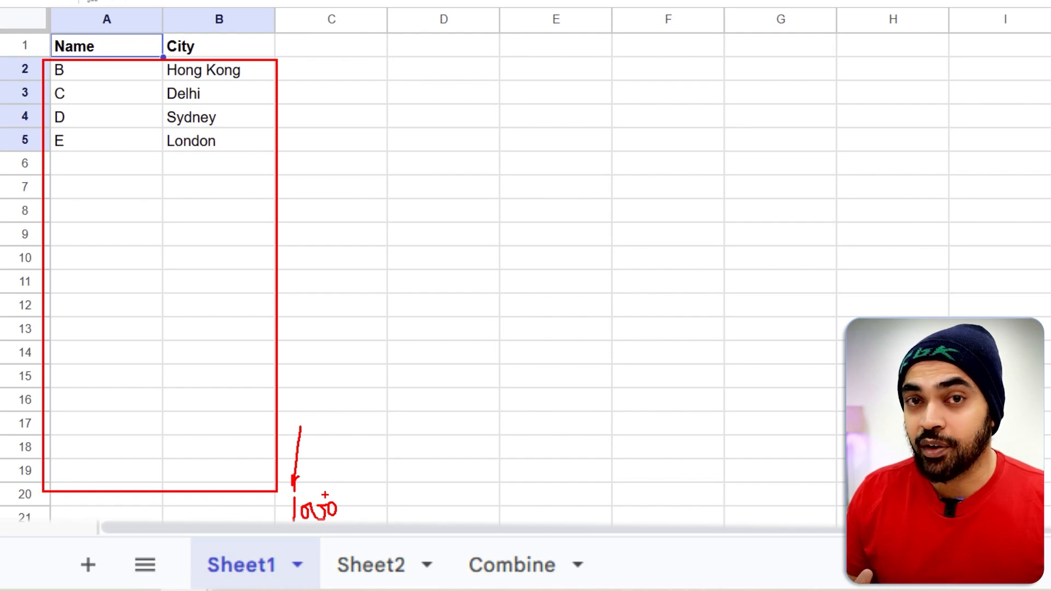
{"action": "key", "text": "Escape"}
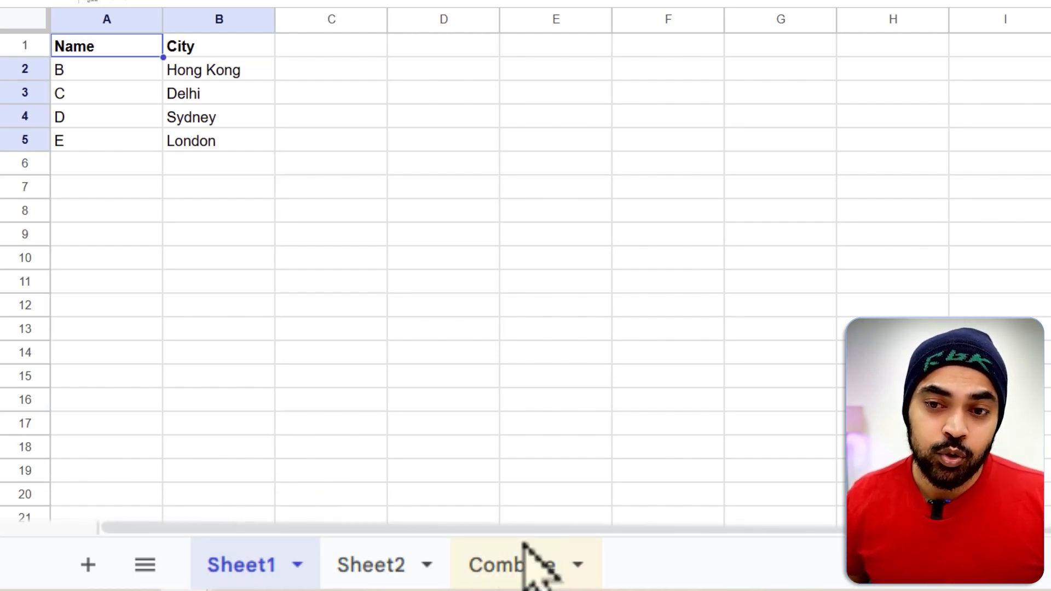
{"action": "left_click", "coordinate": [518, 564]}
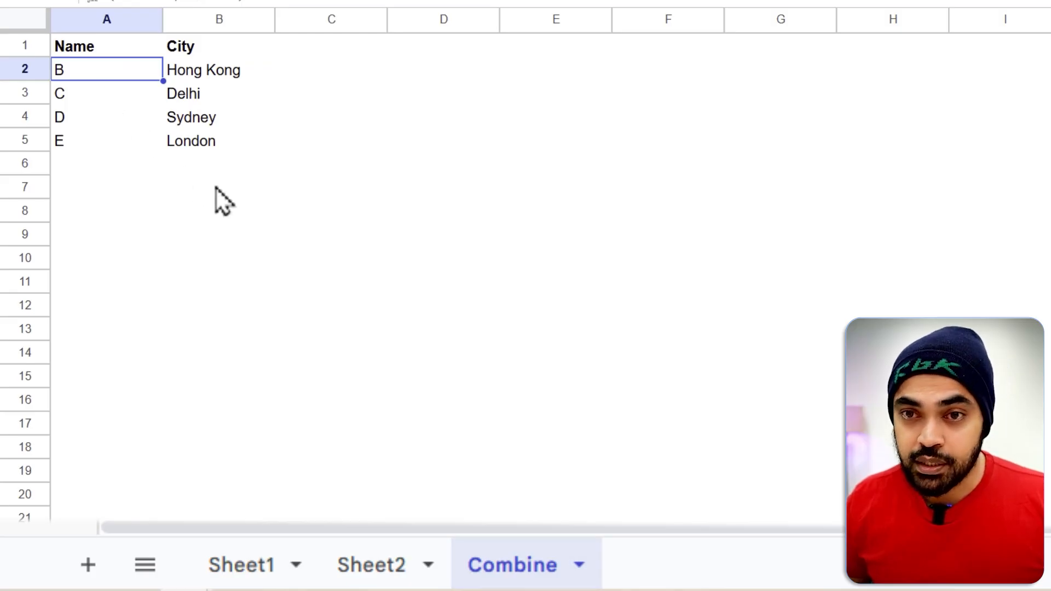
{"action": "scroll", "coordinate": [216, 199], "scroll_direction": "down", "scroll_amount": 20}
{"action": "scroll", "coordinate": [215, 192], "scroll_direction": "down", "scroll_amount": 20}
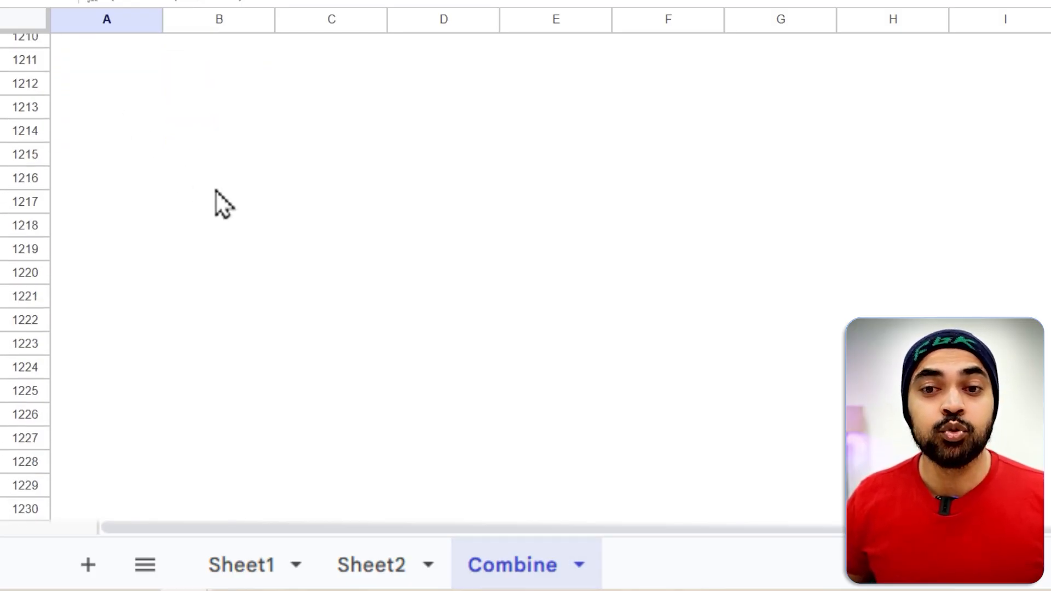
{"action": "scroll", "coordinate": [215, 191], "scroll_direction": "up", "scroll_amount": 20}
{"action": "scroll", "coordinate": [216, 205], "scroll_direction": "up", "scroll_amount": 20}
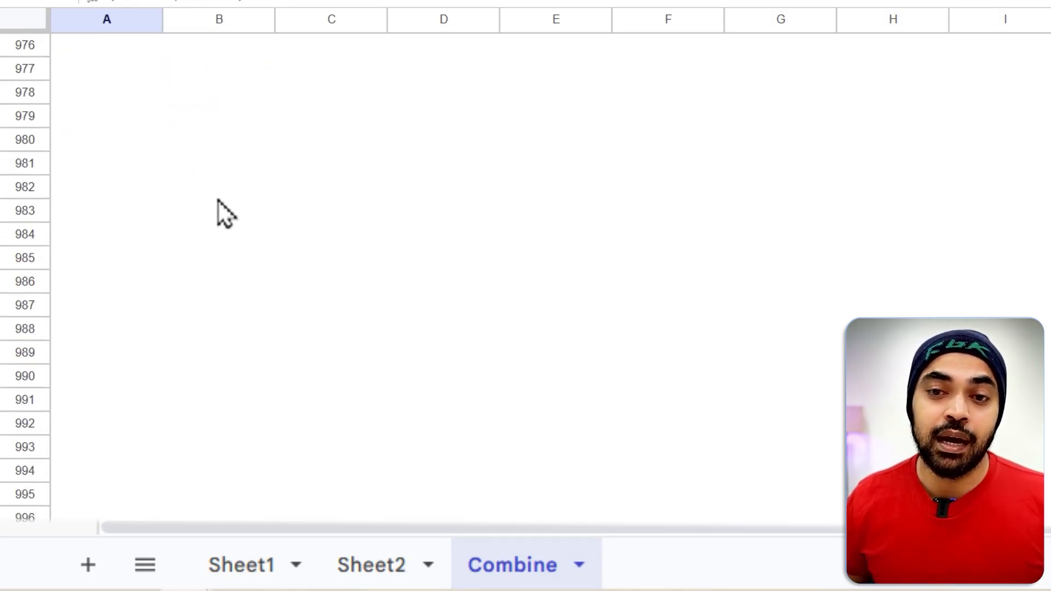
{"action": "scroll", "coordinate": [218, 211], "scroll_direction": "down", "scroll_amount": 8}
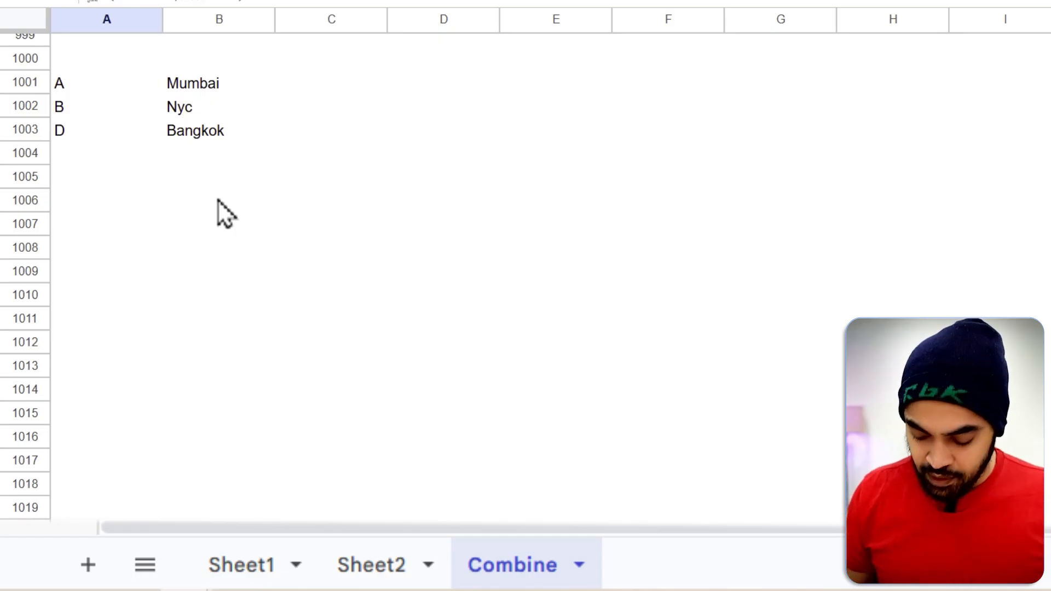
Step: Edit the formula in A2 to put the QUERY function in front of the combined array
{"action": "key", "text": "ctrl+Home"}
{"action": "key", "text": "Down"}
{"action": "key", "text": "F2"}
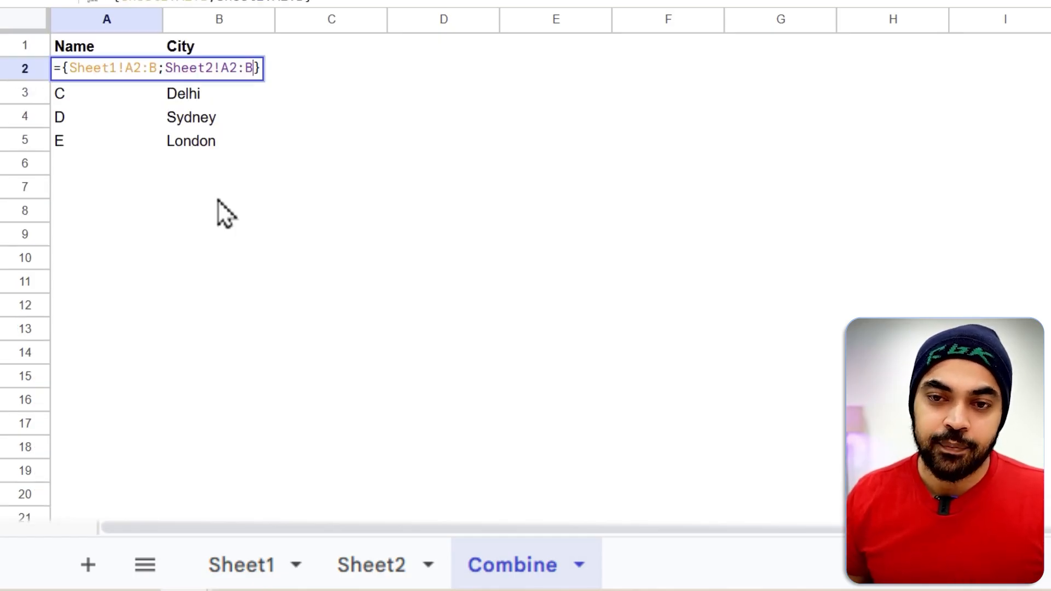
{"action": "key", "text": "Home"}
{"action": "key", "text": "Right"}
{"action": "type", "text": "u"}
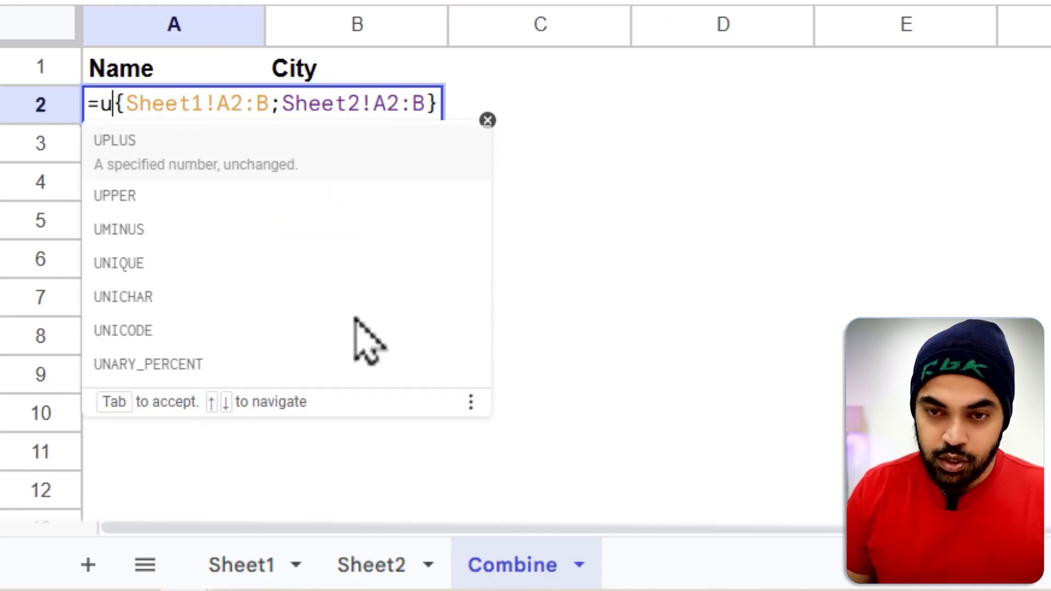
{"action": "key", "text": "BackSpace"}
{"action": "type", "text": "query"}
{"action": "key", "text": "Tab"}
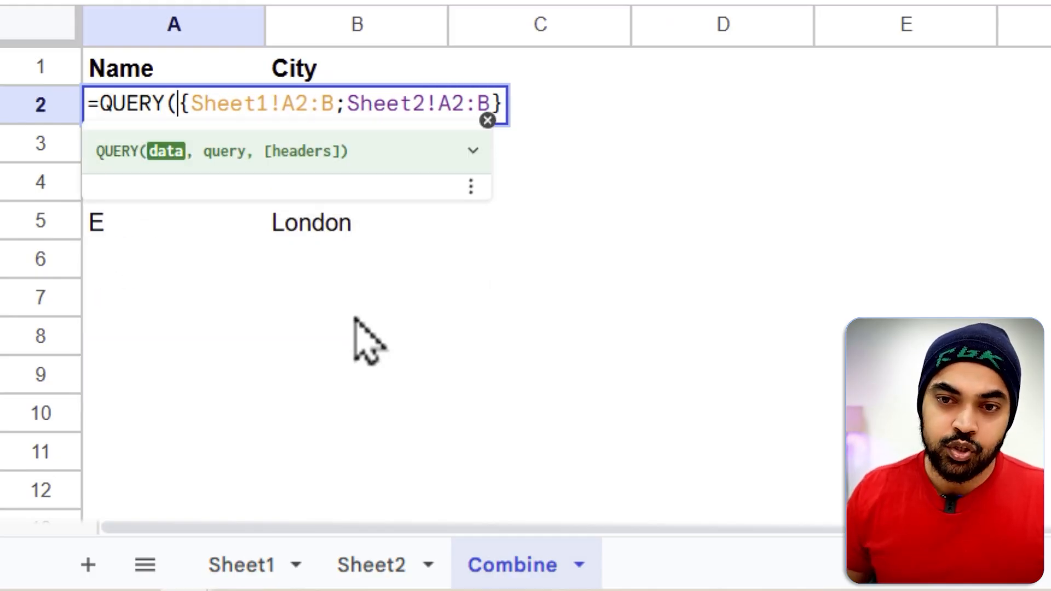
Step: Complete the formula in A2 as =QUERY({Sheet1!A2:B;Sheet2!A2:B}, "select * where Col1 is not null") and enter it
{"action": "key", "text": "shift+End"}
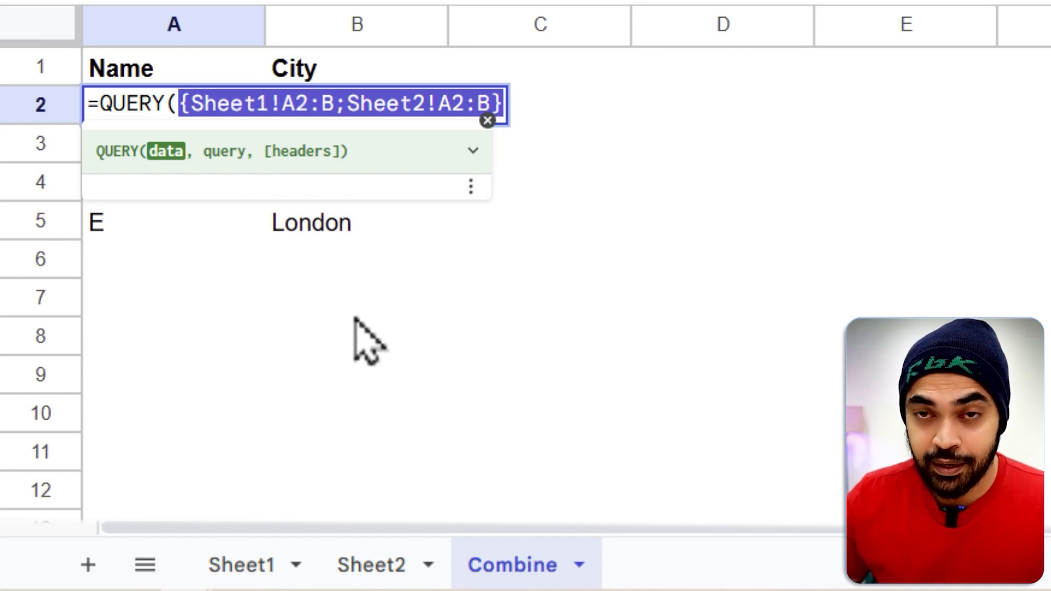
{"action": "key", "text": "End"}
{"action": "type", "text": ", "}
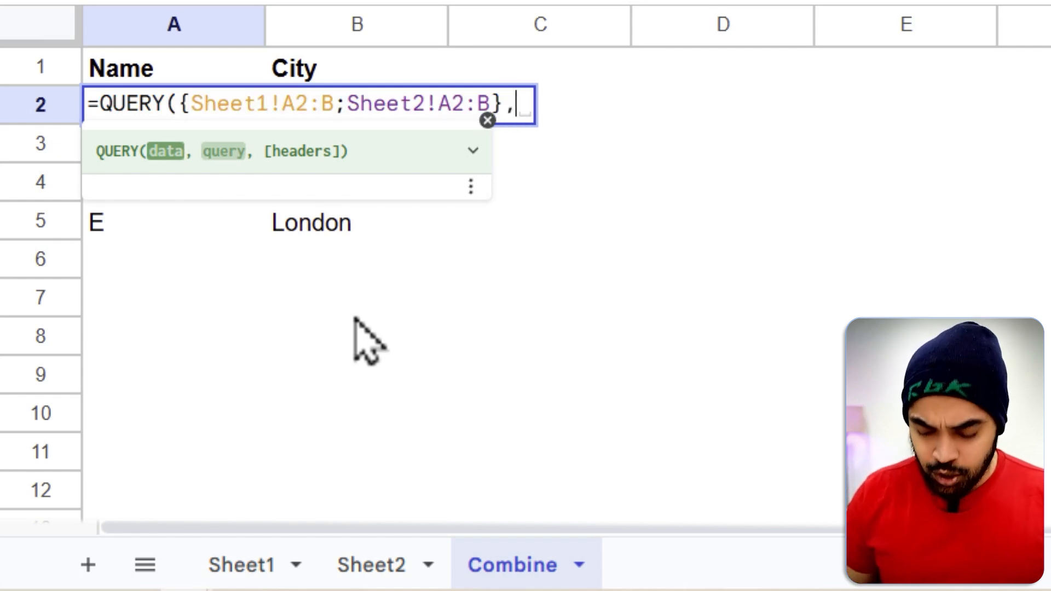
{"action": "type", "text": "\""}
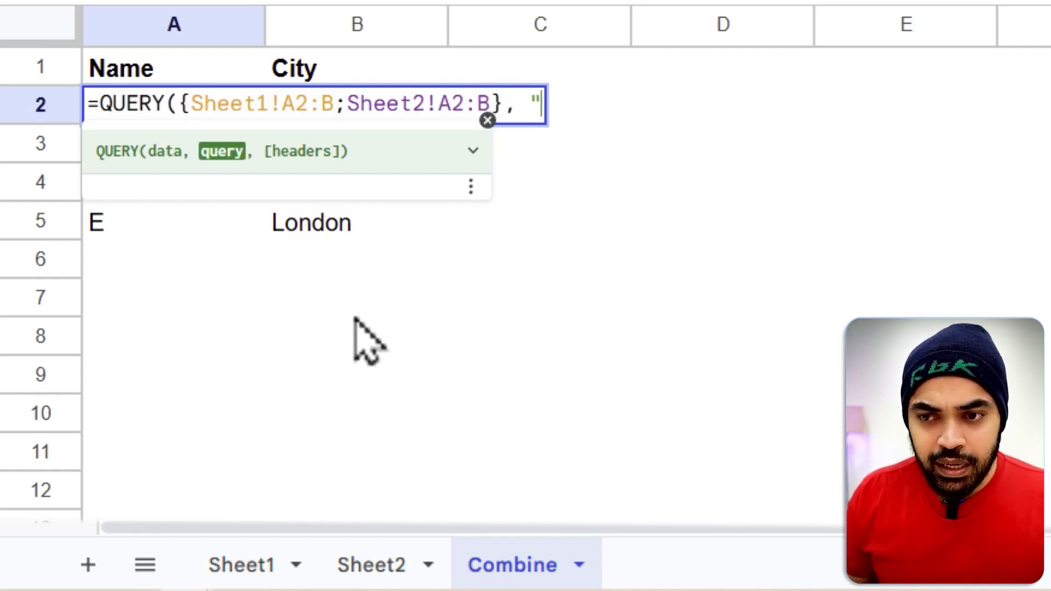
{"action": "left_click_drag", "start_coordinate": [74, 92], "coordinate": [229, 394]}
{"action": "left_click_drag", "start_coordinate": [149, 335], "coordinate": [205, 381]}
{"action": "left_click_drag", "start_coordinate": [170, 310], "coordinate": [137, 397]}
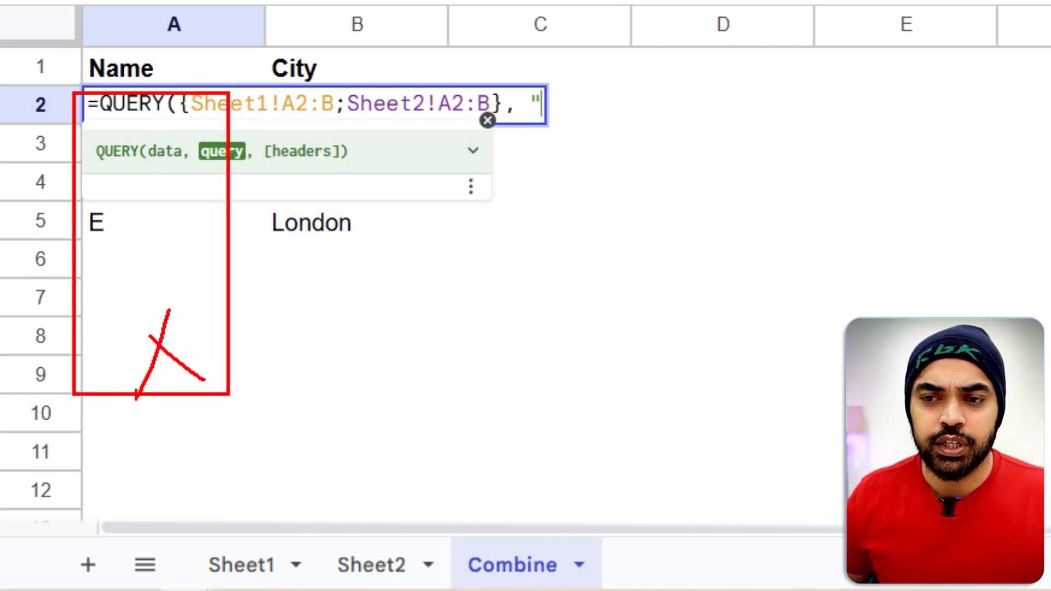
{"action": "key", "text": "Escape"}
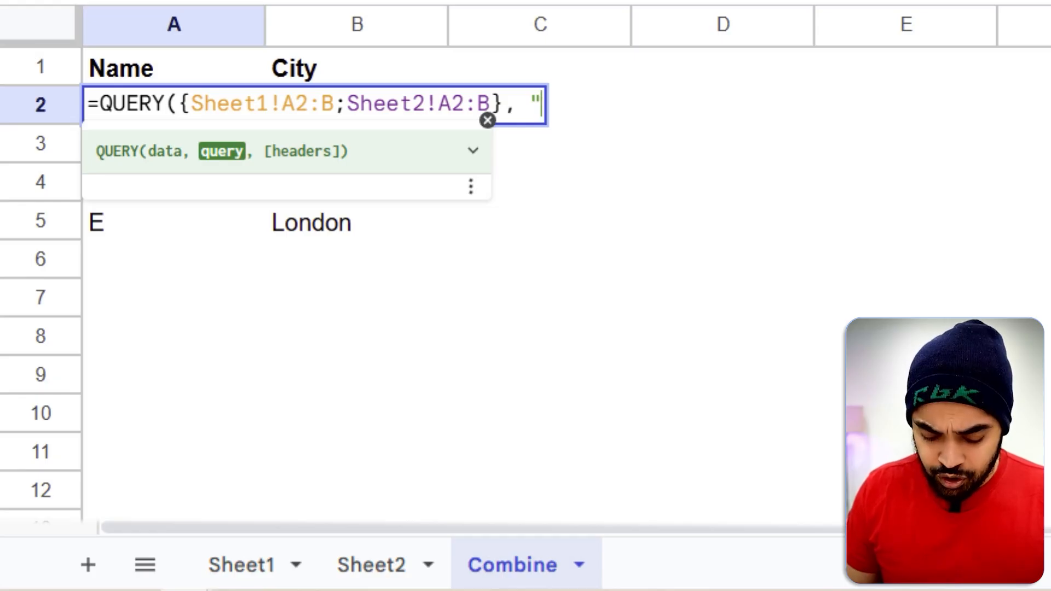
{"action": "type", "text": "select * whe"}
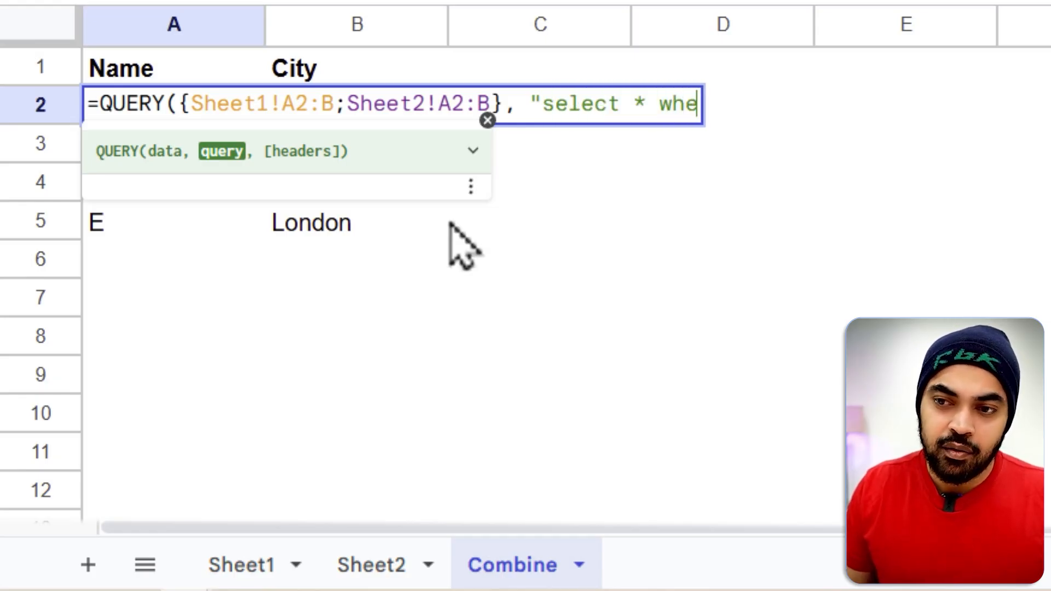
{"action": "type", "text": "re col1 "}
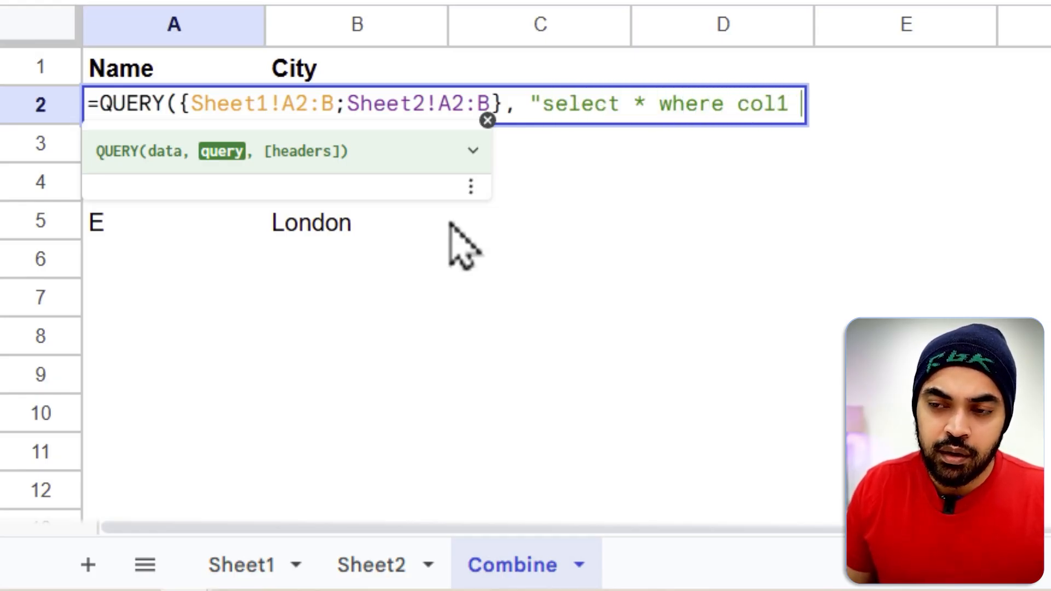
{"action": "type", "text": "is not null\""}
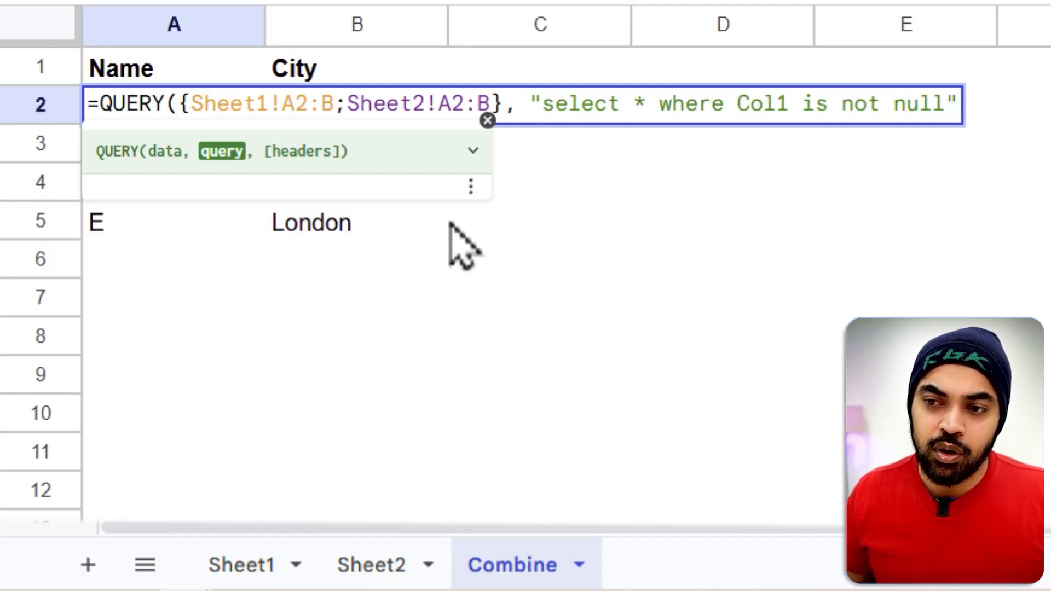
{"action": "type", "text": ")"}
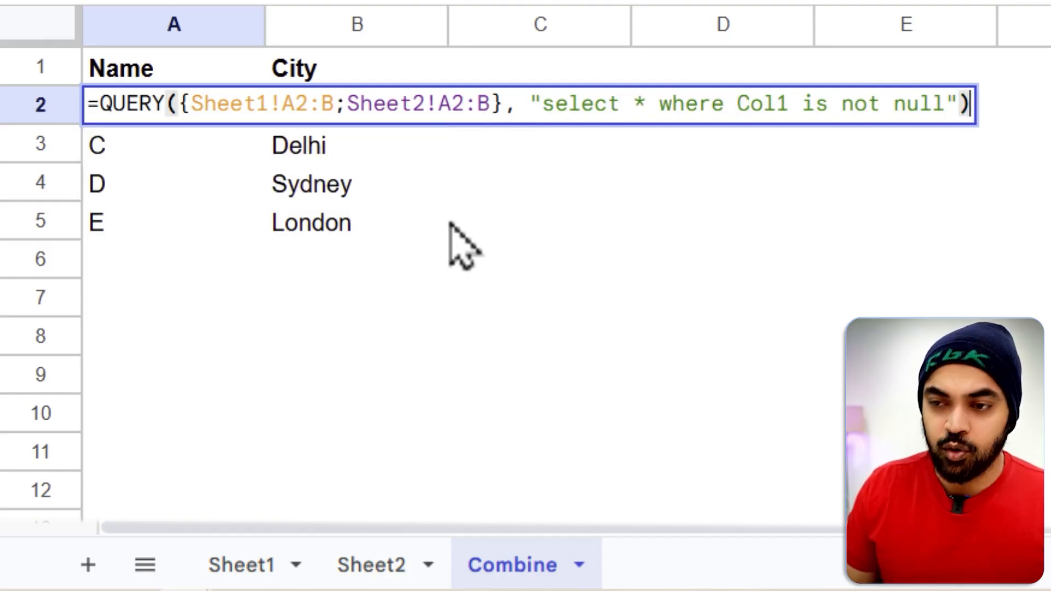
{"action": "key", "text": "Return"}
{"action": "key", "text": "Up"}
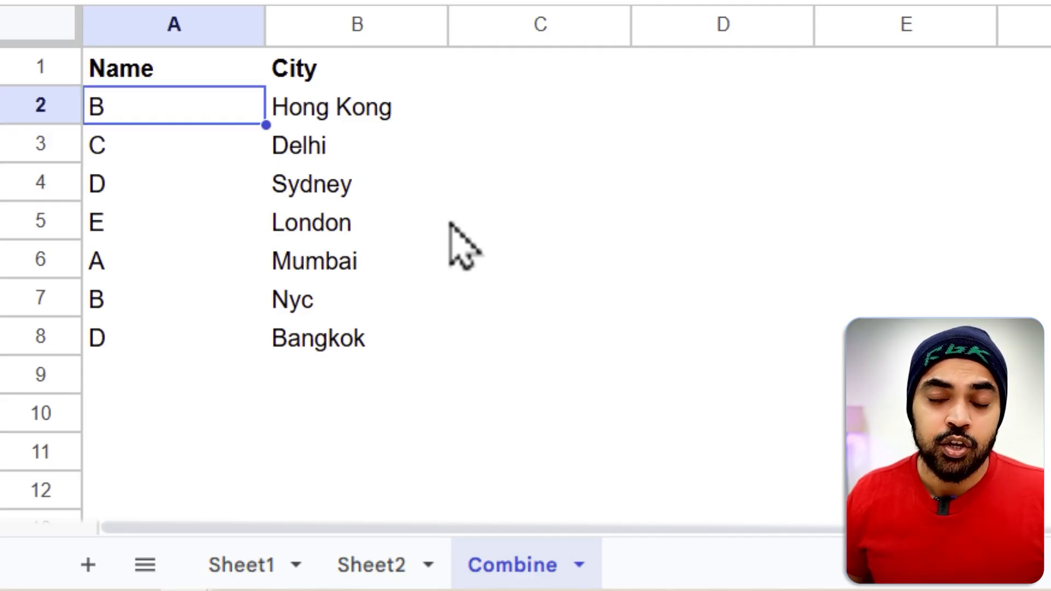
Step: Inspect the completed QUERY formula in A2 alongside the combined rows
{"action": "key", "text": "F2"}
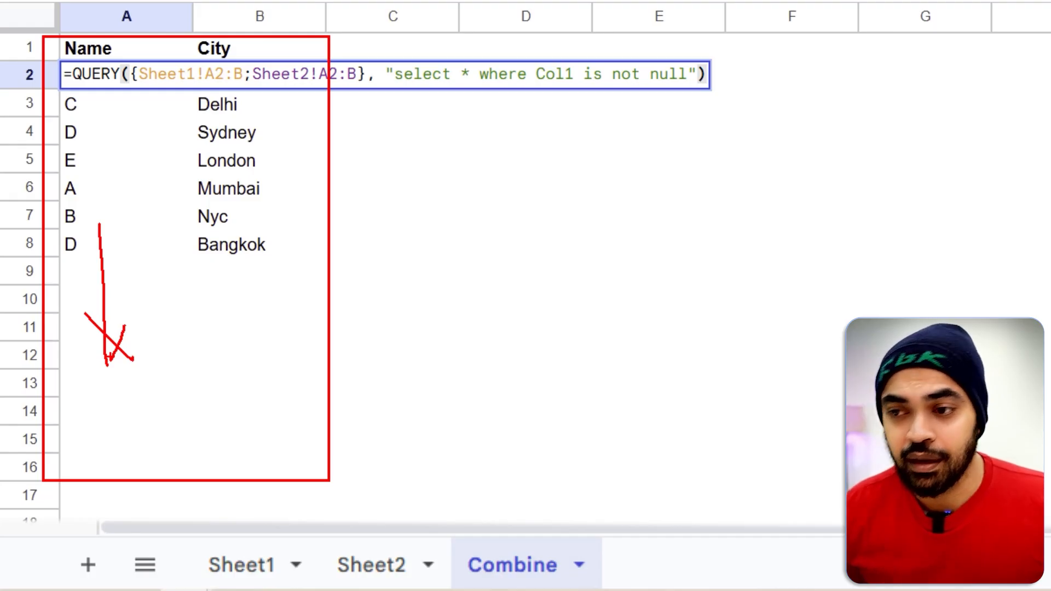
{"action": "key", "text": "Escape"}
{"action": "key", "text": "Return"}
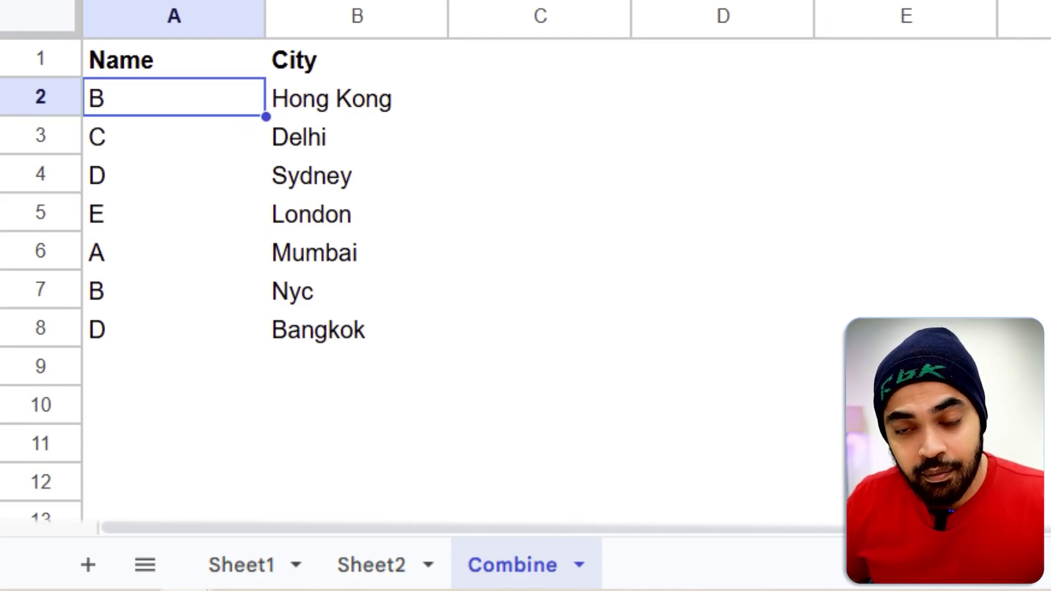
Step: Add a row on Sheet2 with a person's first name in A5 and Gurgaon in B5, and check it on the Combine sheet
{"action": "left_click", "coordinate": [378, 569]}
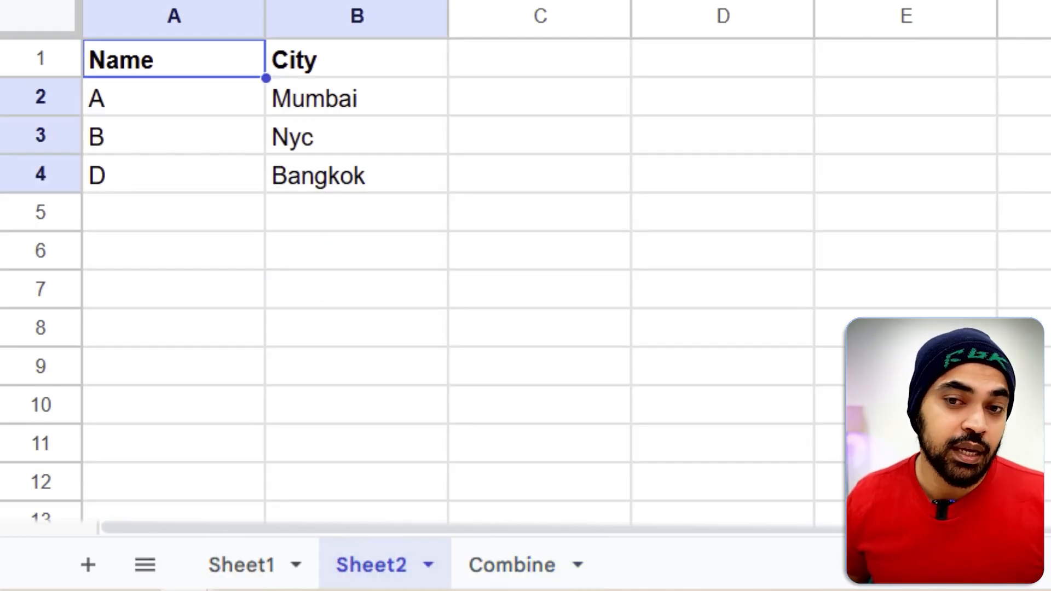
{"action": "left_click", "coordinate": [161, 211]}
{"action": "type", "text": "Chandeep"}
{"action": "key", "text": "Tab"}
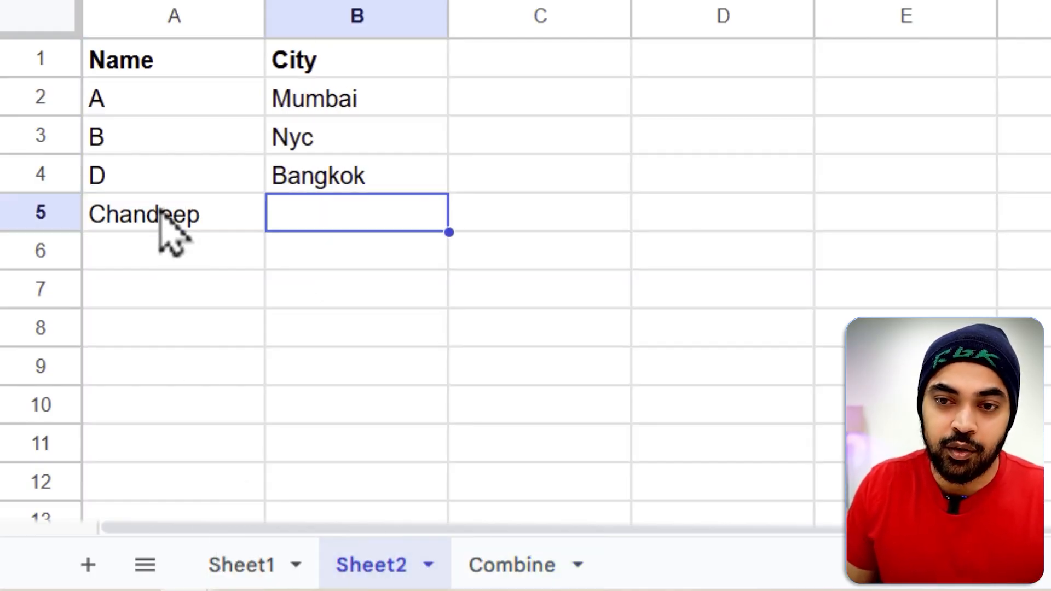
{"action": "type", "text": "Gurgaon"}
{"action": "key", "text": "Return"}
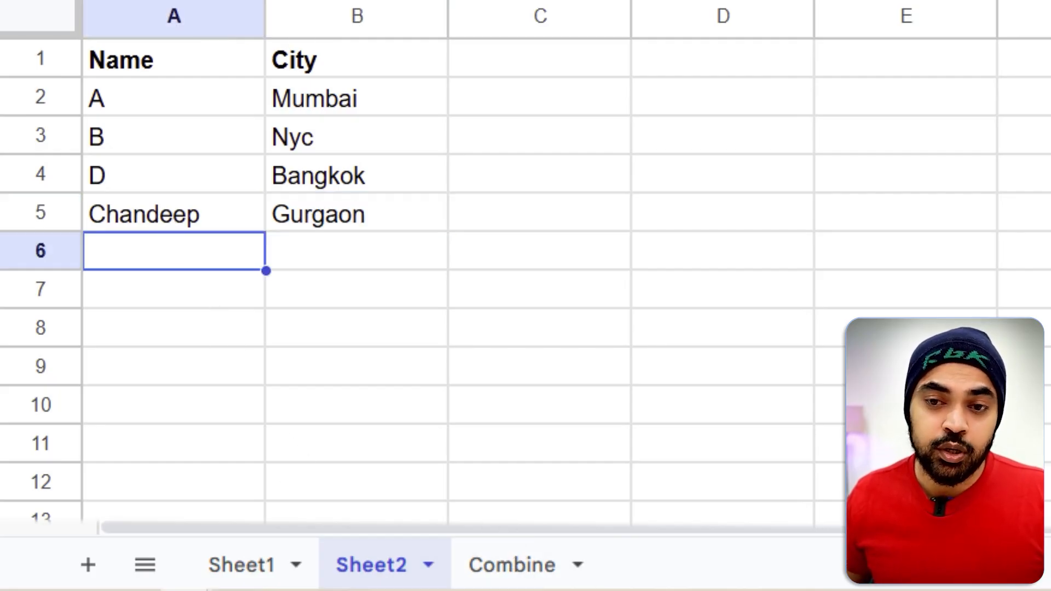
{"action": "left_click", "coordinate": [498, 565]}
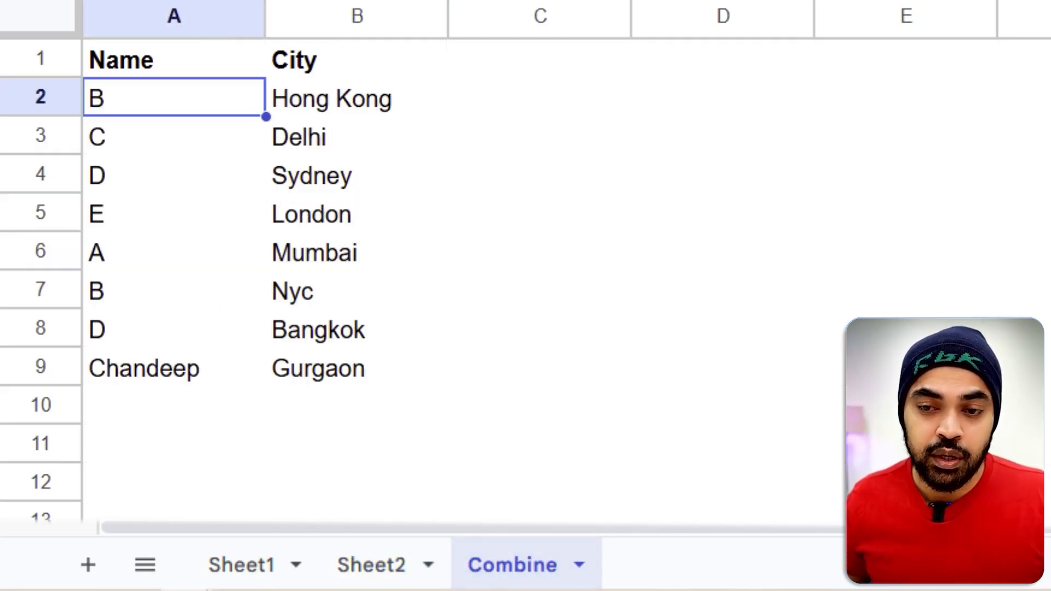
{"action": "left_click_drag", "start_coordinate": [132, 375], "coordinate": [284, 372]}
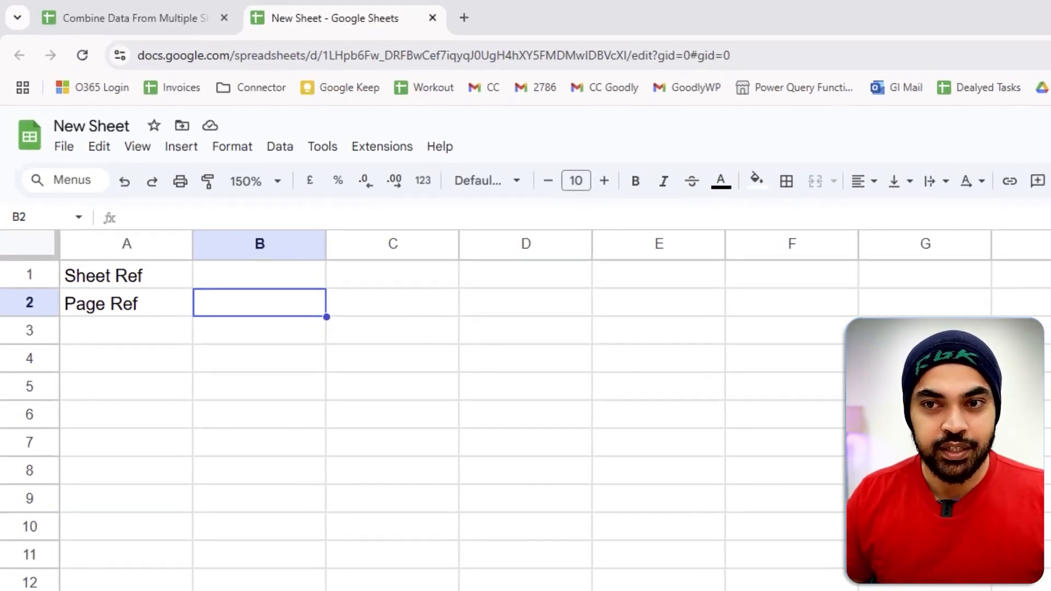
Step: Review the combined Name and City data in the Combine Data From Multiple Sheets spreadsheet, then return to the New Sheet spreadsheet
{"action": "left_click", "coordinate": [143, 22]}
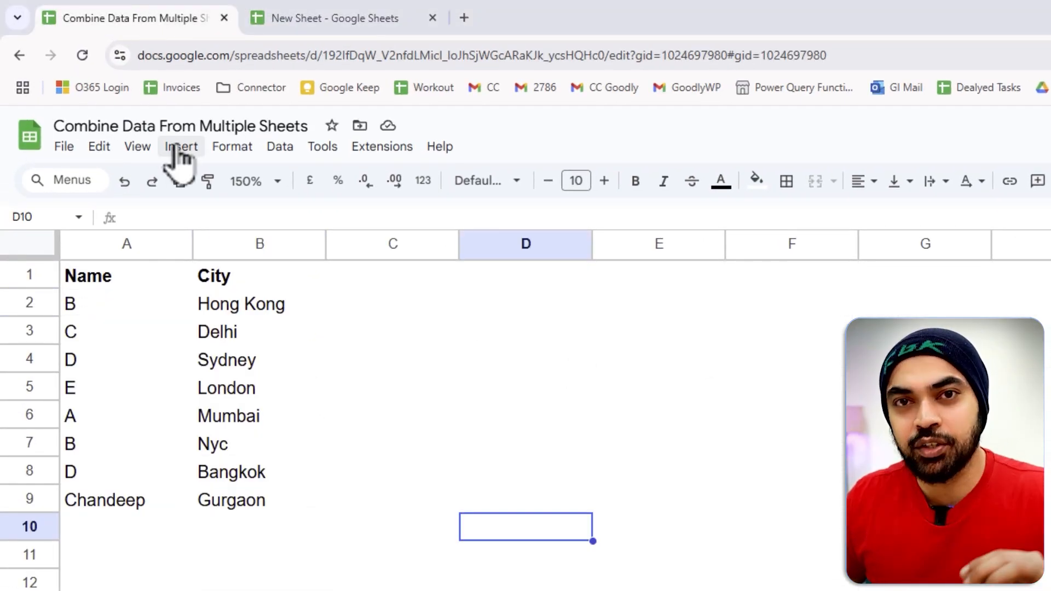
{"action": "mouse_move", "coordinate": [61, 256]}
{"action": "left_mouse_down"}
{"action": "mouse_move", "coordinate": [190, 387]}
{"action": "mouse_move", "coordinate": [316, 549]}
{"action": "left_mouse_up"}
{"action": "left_click_drag", "start_coordinate": [239, 361], "coordinate": [257, 344]}
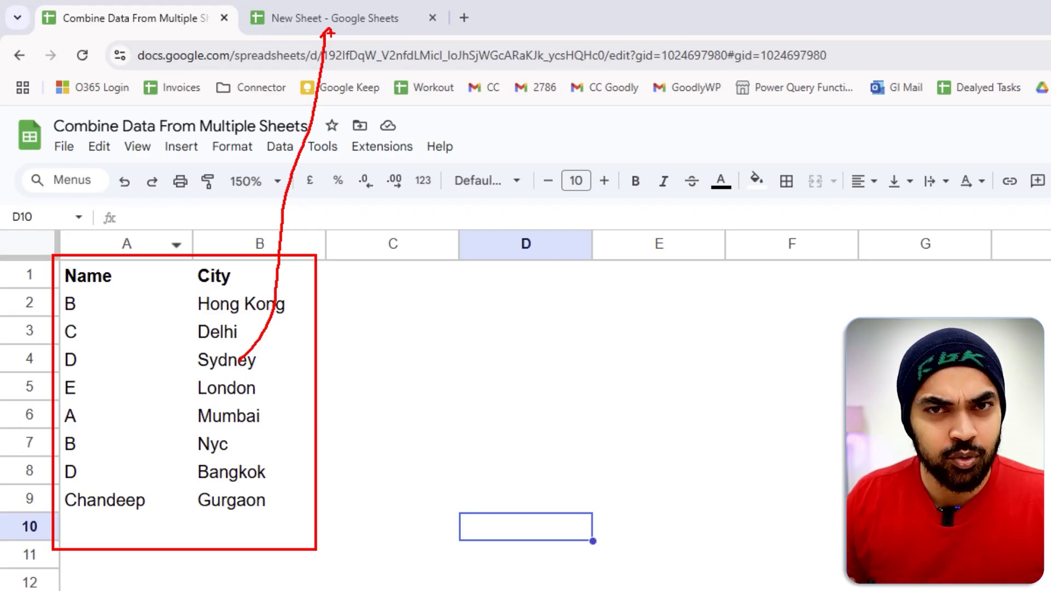
{"action": "left_click", "coordinate": [343, 22]}
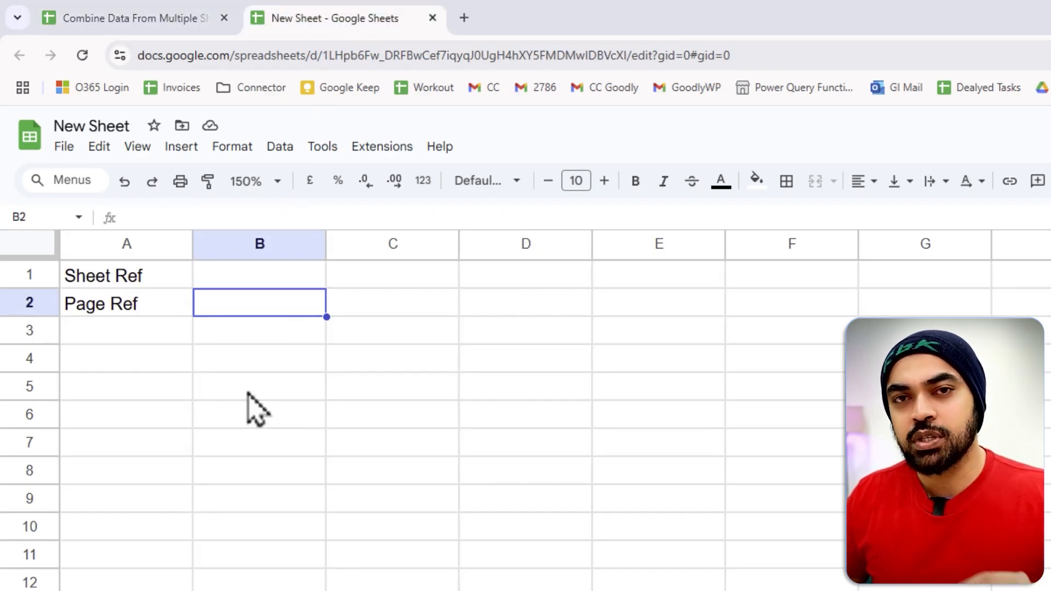
Step: Copy the URL of the Combine Data From Multiple Sheets spreadsheet into B1, beside Sheet Ref, in the New Sheet spreadsheet
{"action": "left_click", "coordinate": [142, 281]}
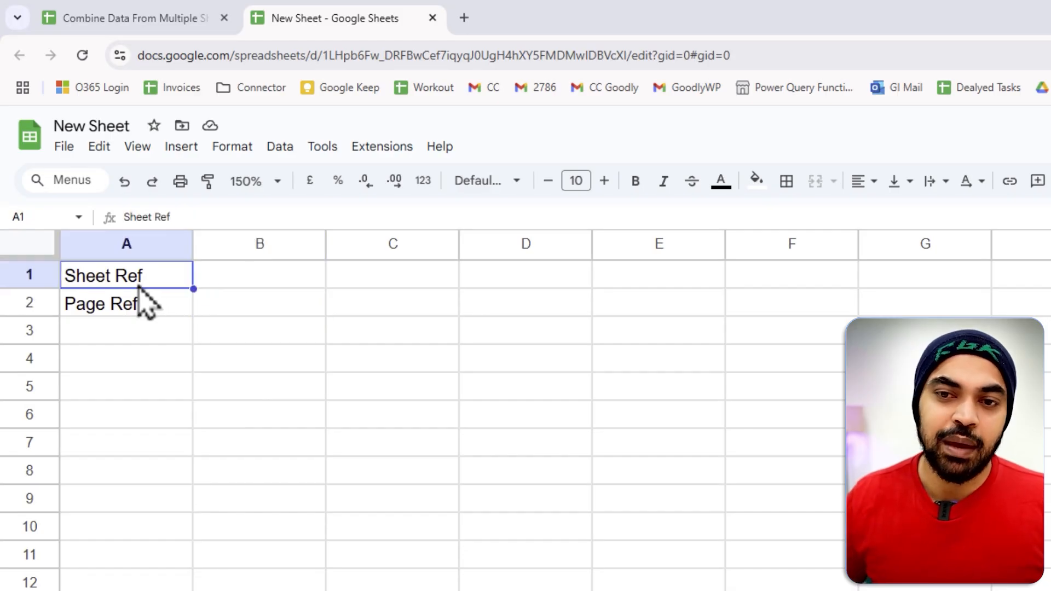
{"action": "left_click", "coordinate": [295, 279]}
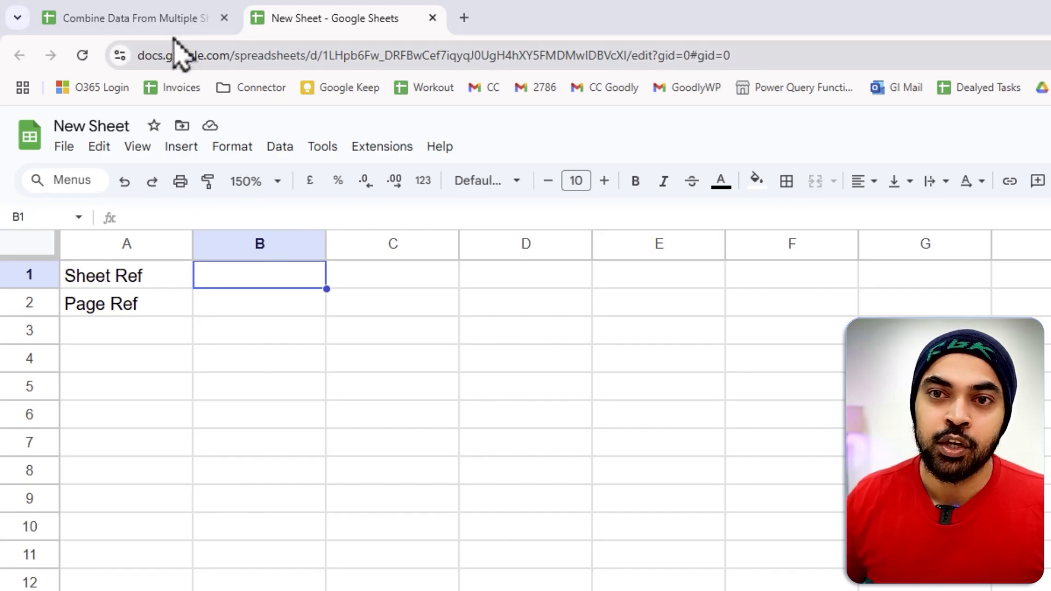
{"action": "key", "text": "ctrl+shift+Tab"}
{"action": "left_click", "coordinate": [288, 57]}
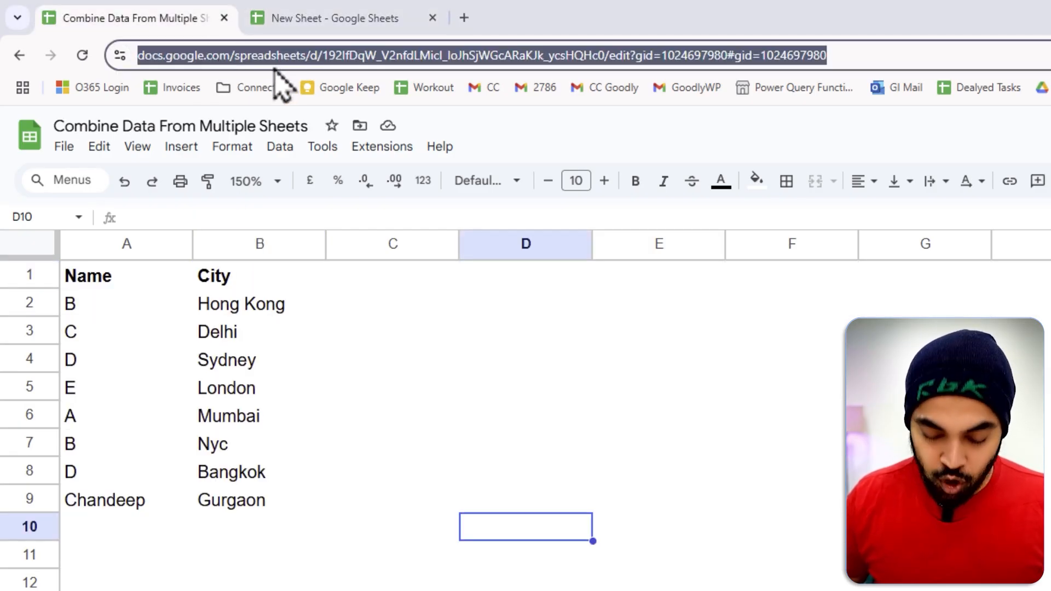
{"action": "left_click", "coordinate": [296, 21]}
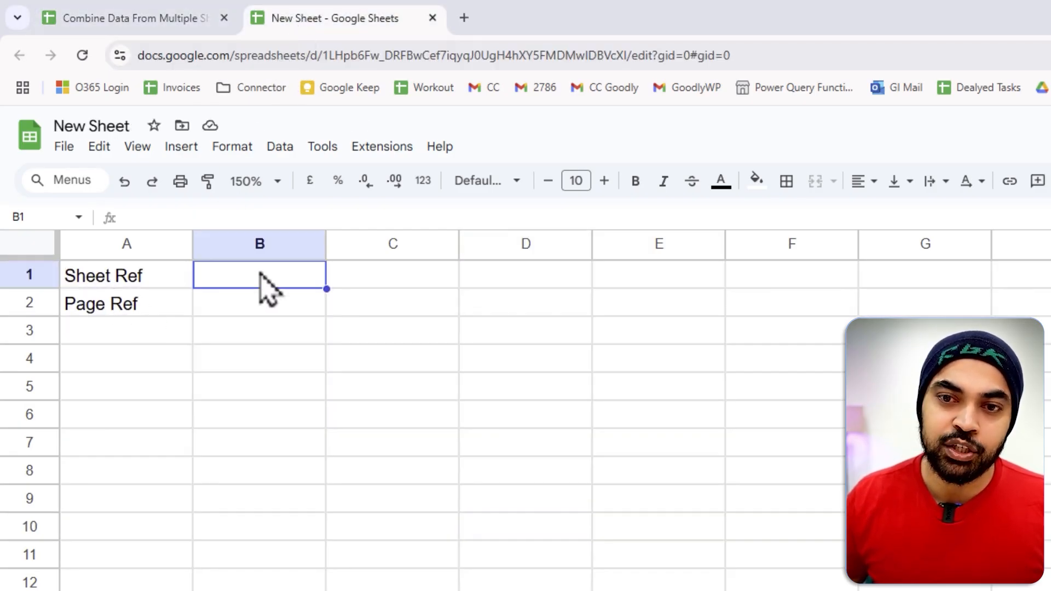
{"action": "key", "text": "ctrl+v"}
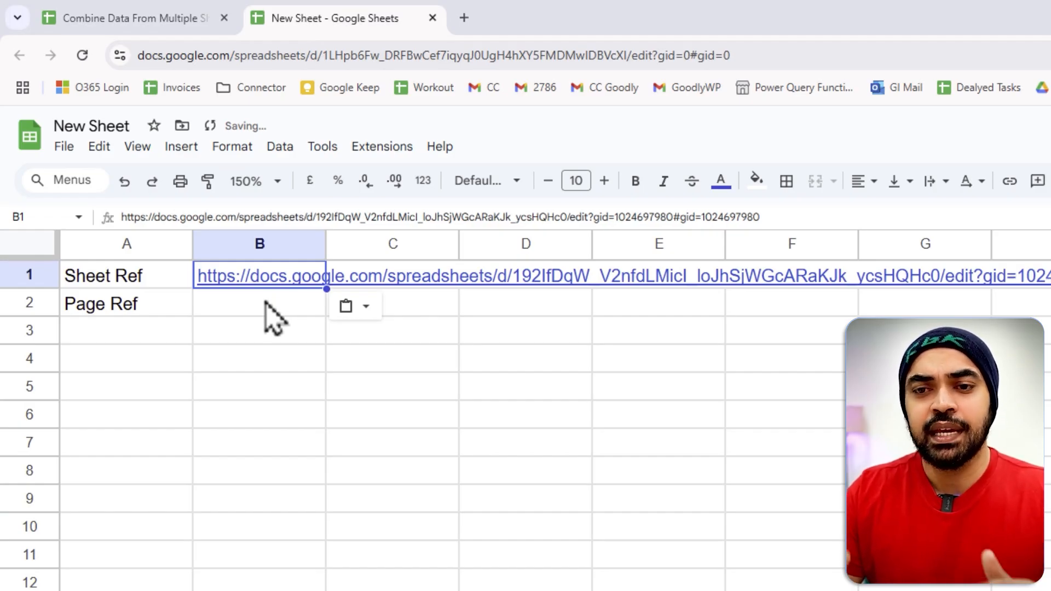
Step: Take the Combine sheet's name from the source spreadsheet and enter Combine in B2, beside Page Ref, in New Sheet
{"action": "left_click", "coordinate": [125, 277]}
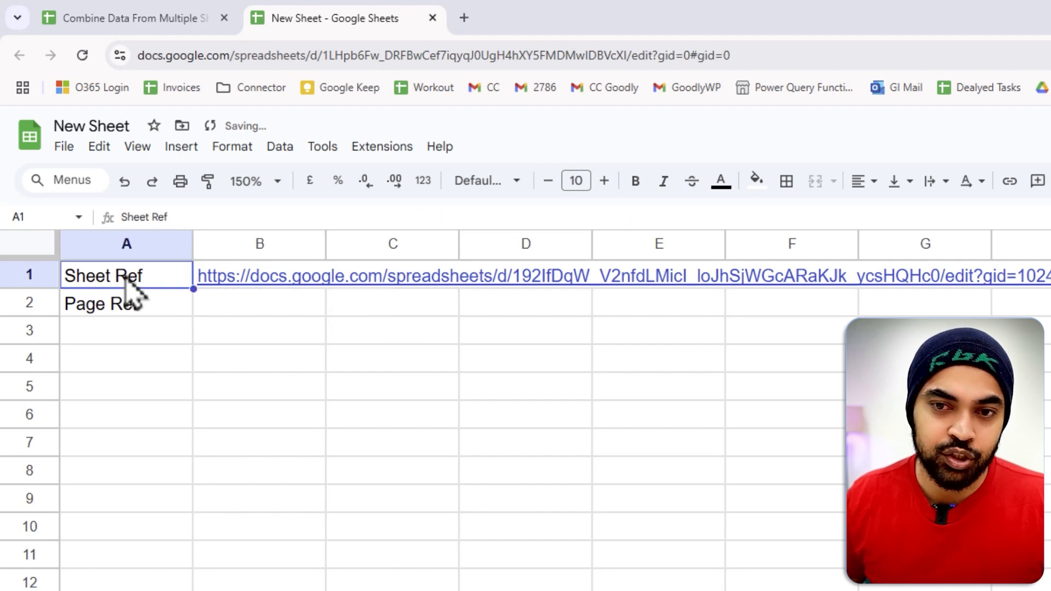
{"action": "left_click", "coordinate": [125, 303]}
{"action": "left_click", "coordinate": [270, 300]}
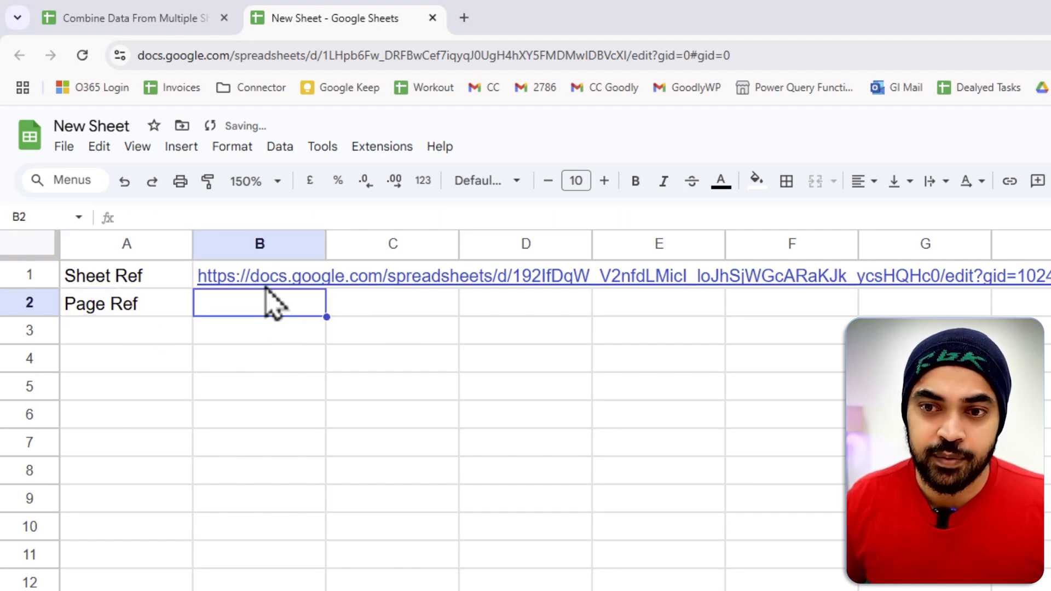
{"action": "left_click", "coordinate": [146, 19]}
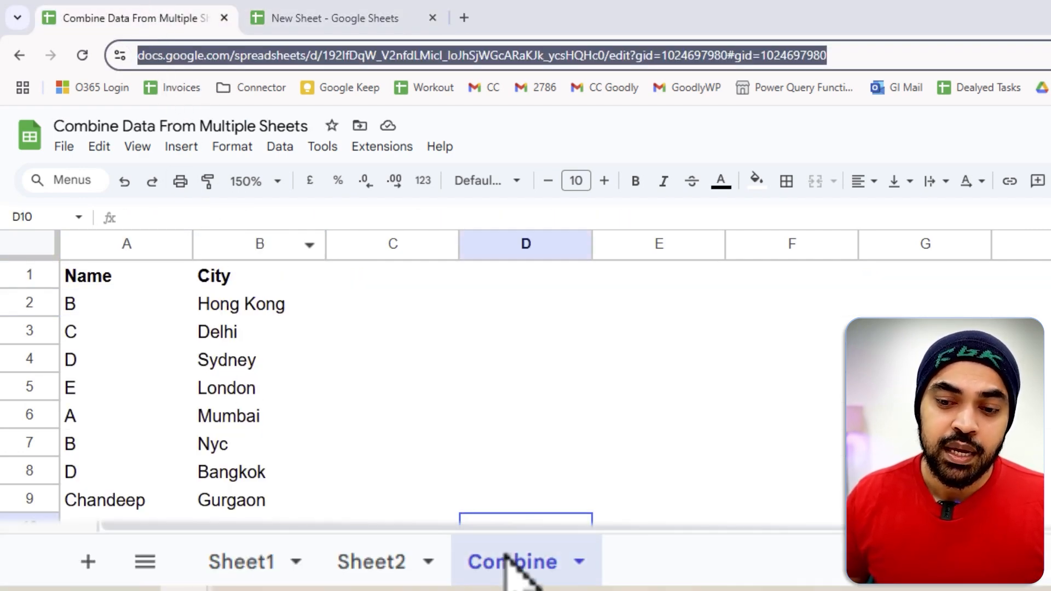
{"action": "left_click", "coordinate": [521, 570]}
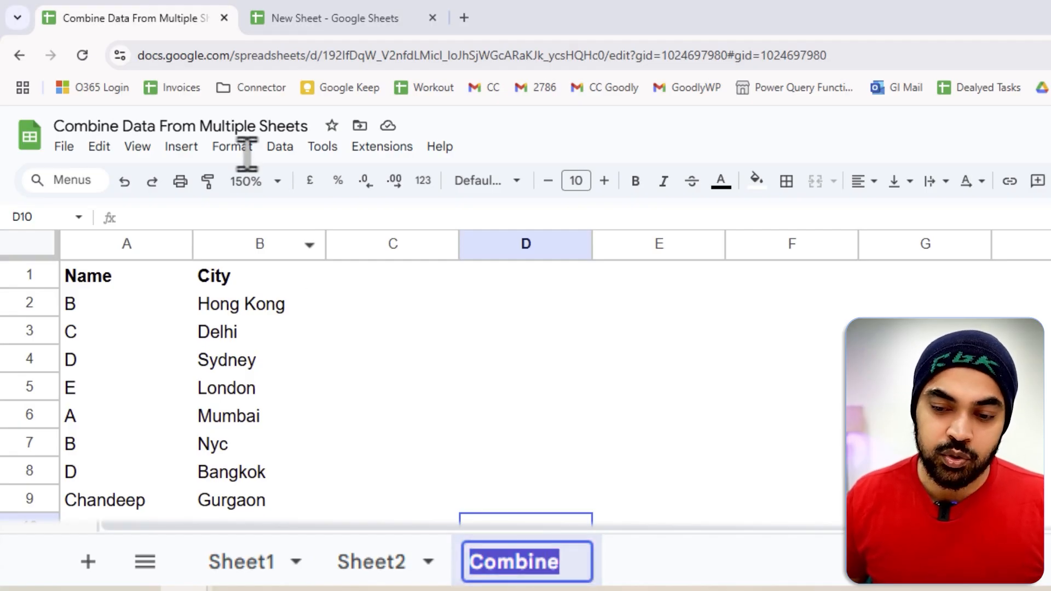
{"action": "left_click", "coordinate": [310, 20]}
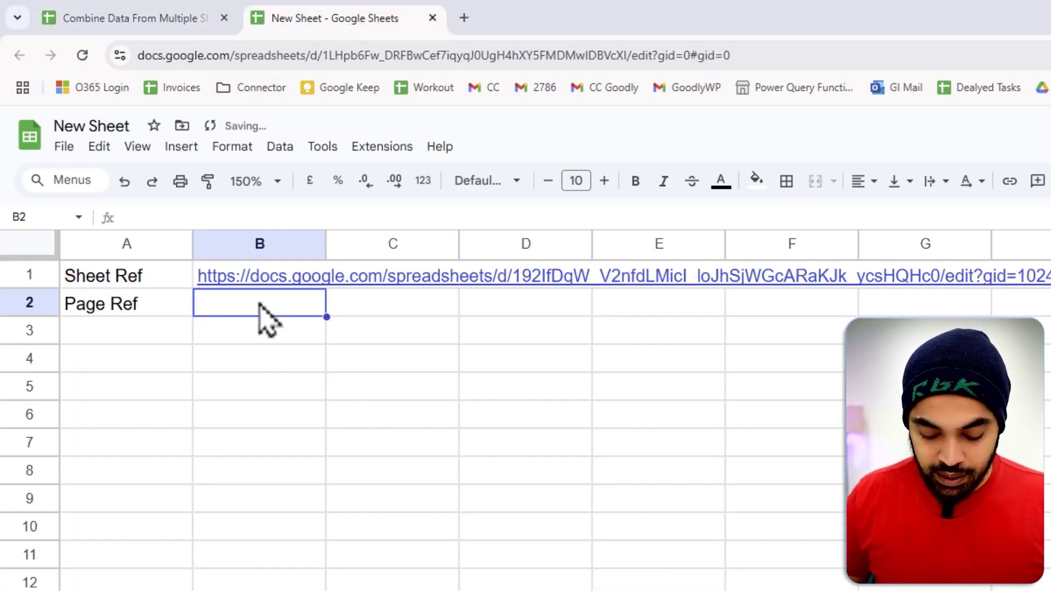
{"action": "type", "text": "Combine"}
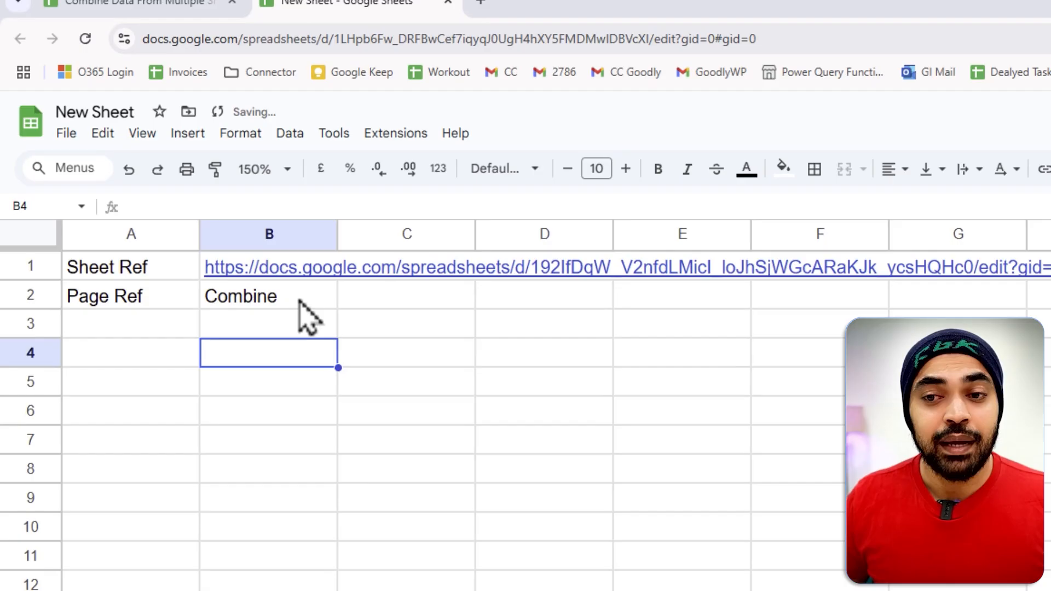
Step: Append an exclamation mark to the page reference in B2 so it reads Combine!
{"action": "left_click", "coordinate": [289, 307]}
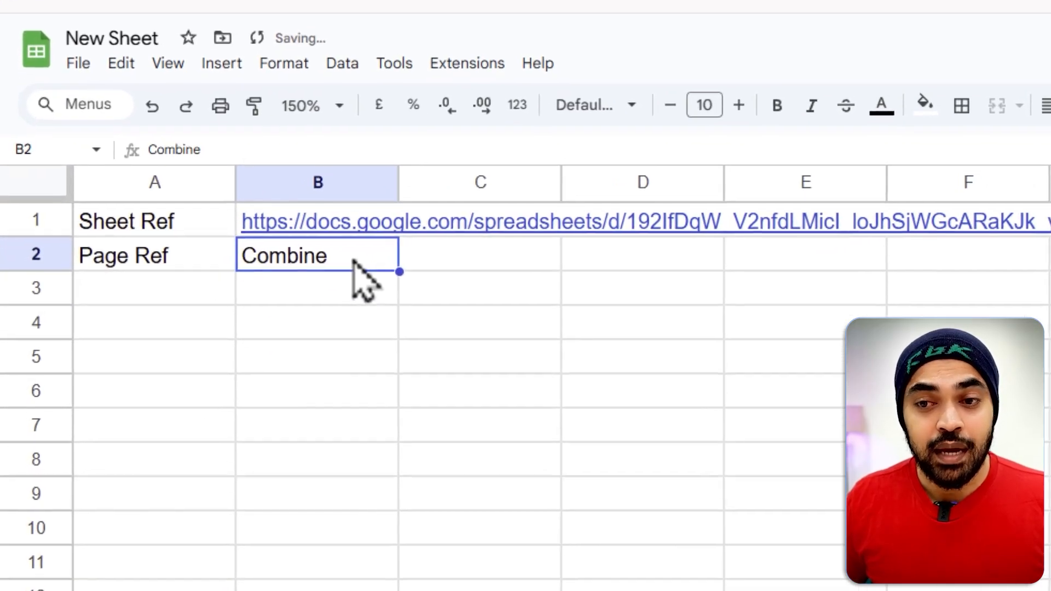
{"action": "double_click", "coordinate": [359, 259]}
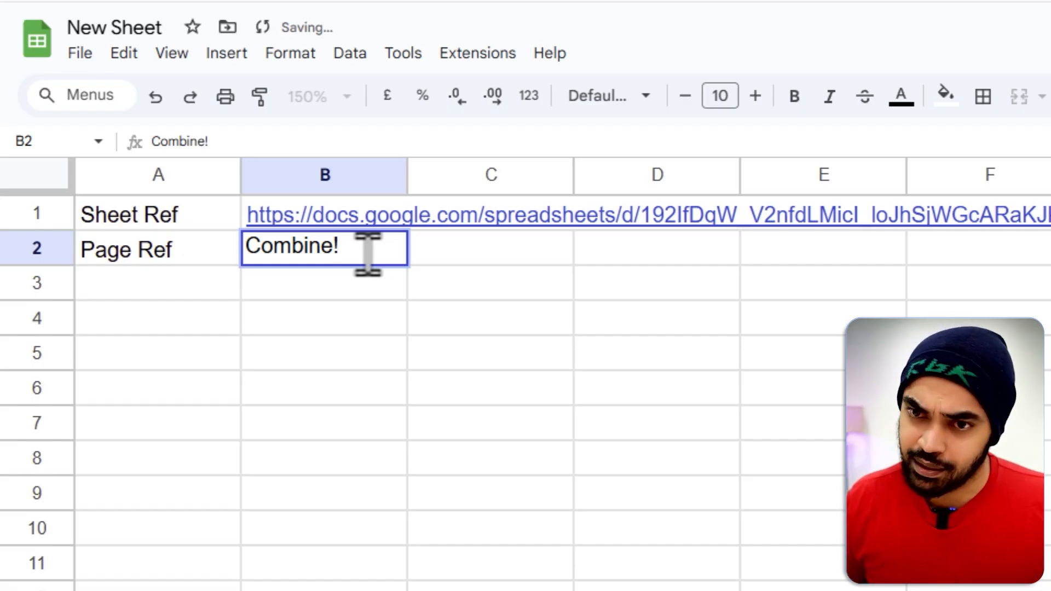
{"action": "key", "text": "Return"}
{"action": "key", "text": "Return"}
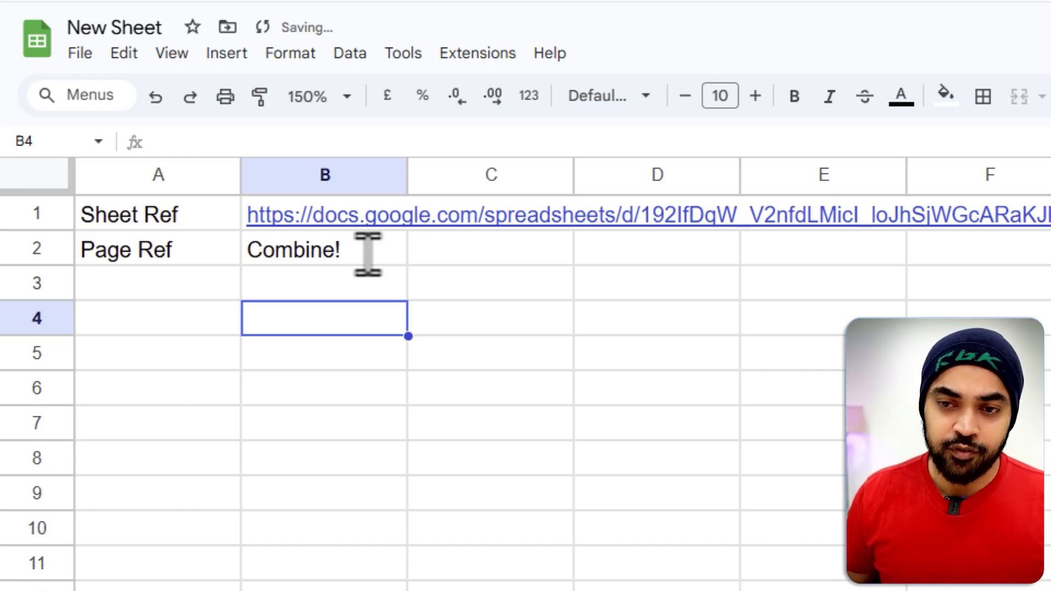
Step: Start an IMPORTRANGE formula in A5 of New Sheet, using the source URL in B1 as its spreadsheet_url argument
{"action": "key", "text": "Down"}
{"action": "key", "text": "Left"}
{"action": "type", "text": "=imp"}
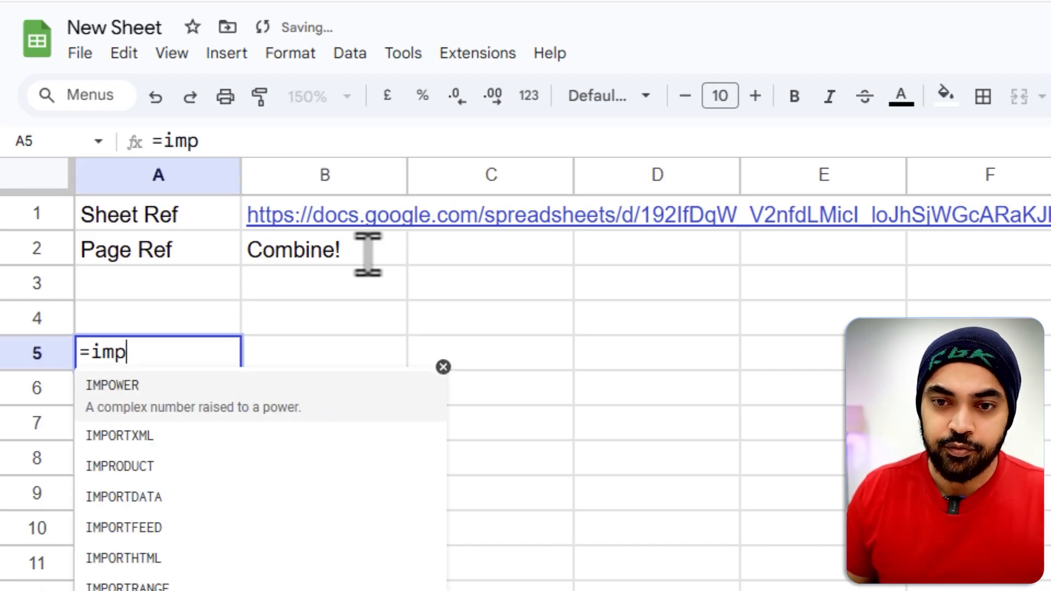
{"action": "key", "text": "Down"}
{"action": "key", "text": "Down"}
{"action": "key", "text": "Down"}
{"action": "key", "text": "Down"}
{"action": "key", "text": "Down"}
{"action": "key", "text": "Down"}
{"action": "key", "text": "Tab"}
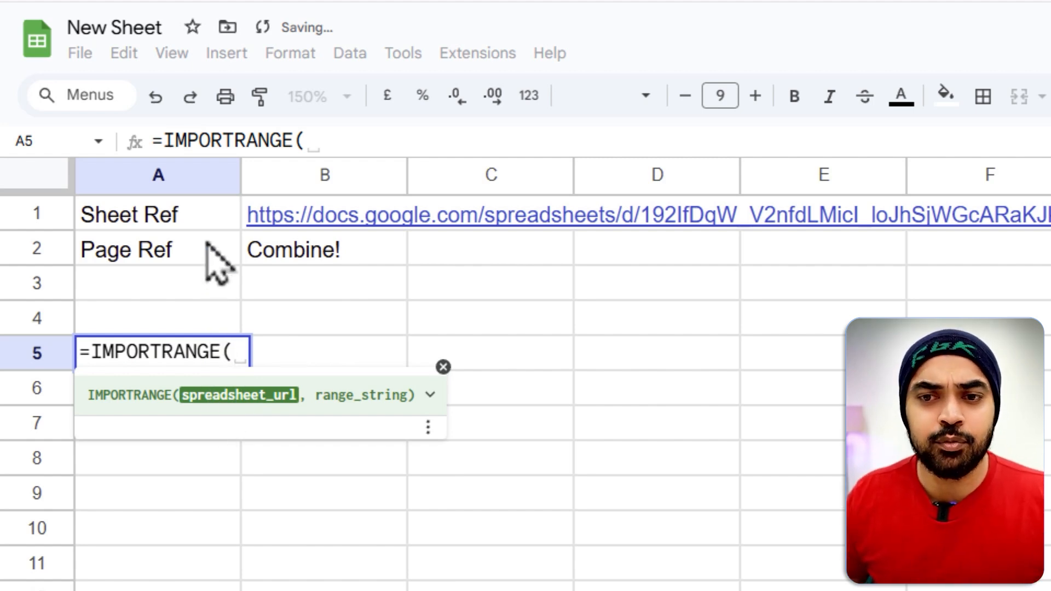
{"action": "left_click", "coordinate": [207, 218]}
{"action": "key", "text": "Right"}
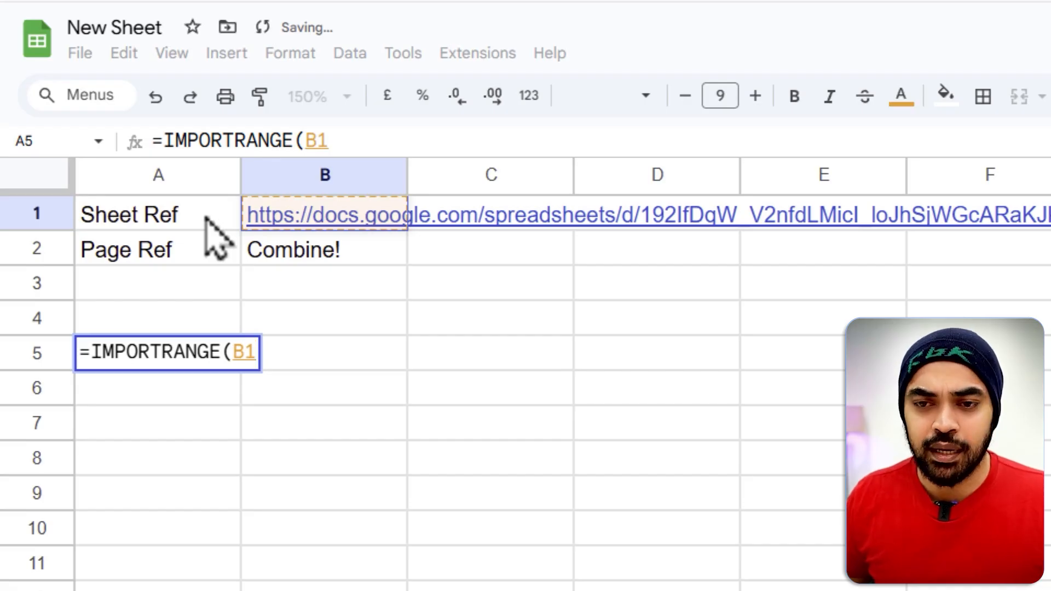
{"action": "type", "text": ","}
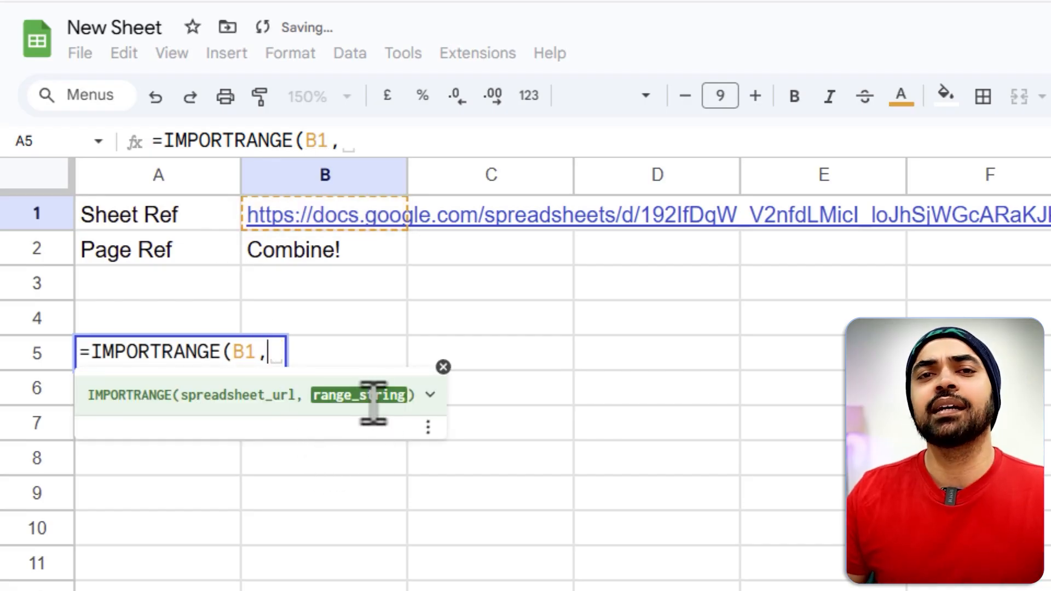
Step: Complete the A5 formula with the open-ended range string B2&"A1:B" so it imports columns A and B of the Combine sheet
{"action": "left_click", "coordinate": [334, 258]}
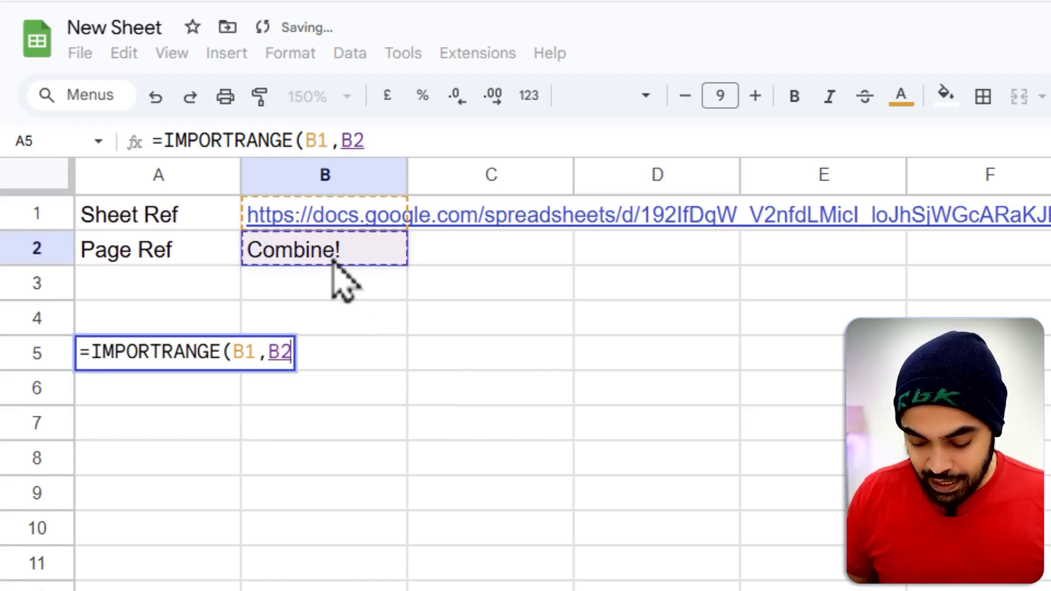
{"action": "type", "text": "&\"A1:"}
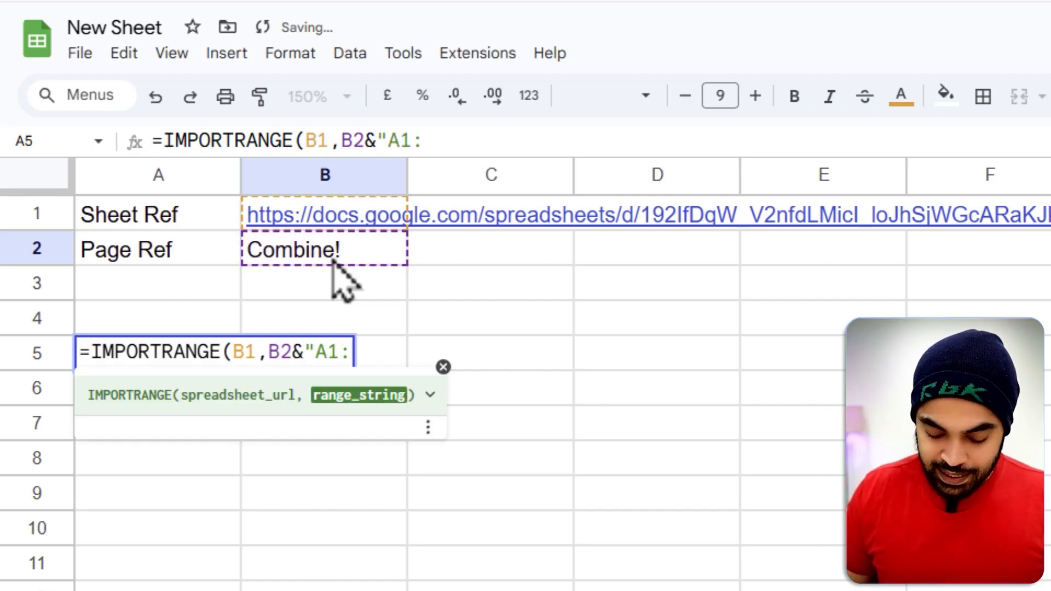
{"action": "type", "text": "B100"}
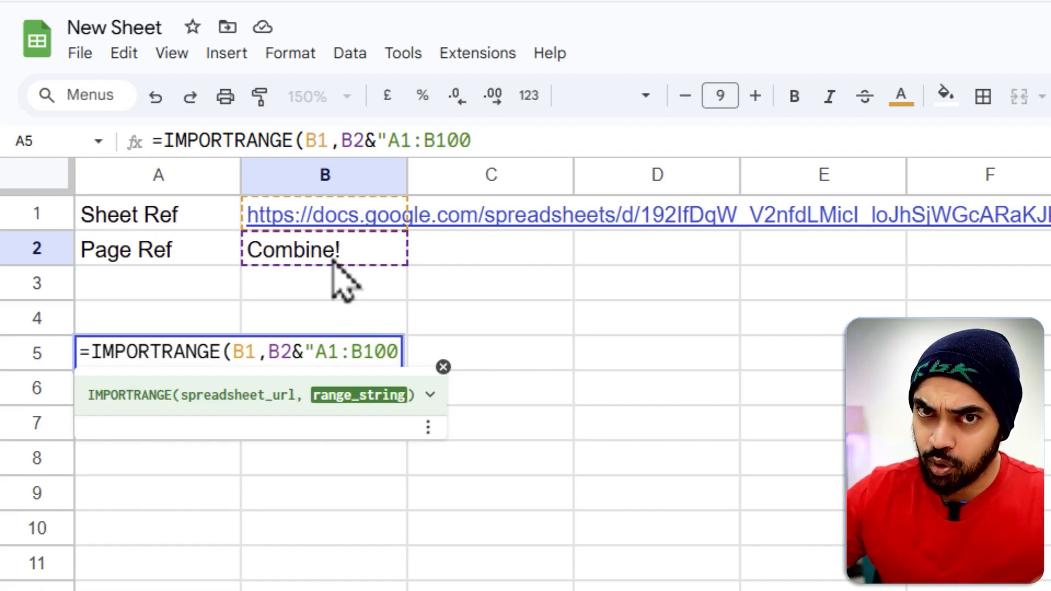
{"action": "key", "text": "BackSpace"}
{"action": "key", "text": "BackSpace"}
{"action": "key", "text": "BackSpace"}
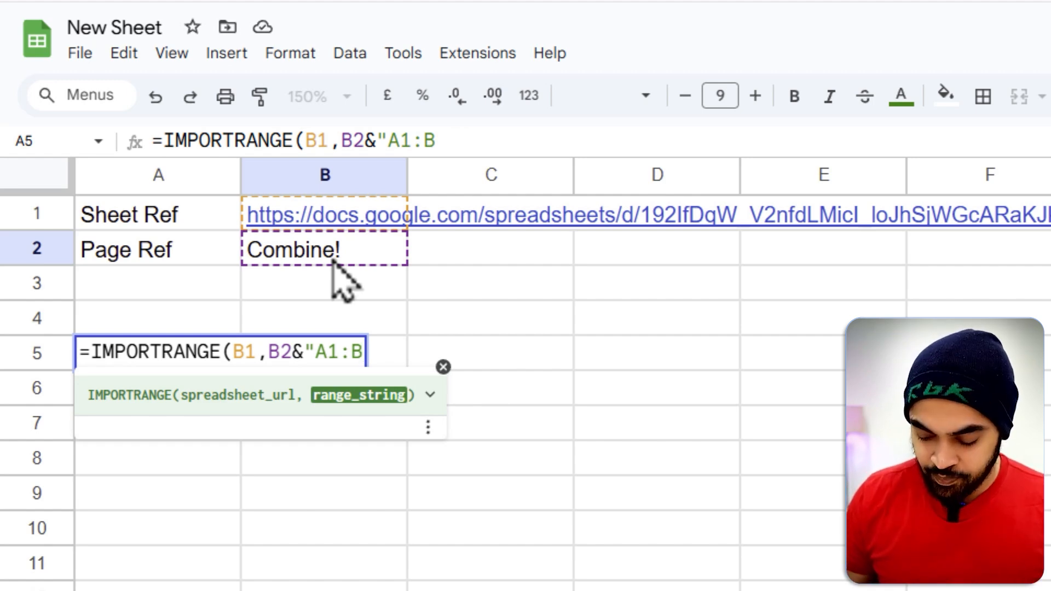
{"action": "type", "text": ")"}
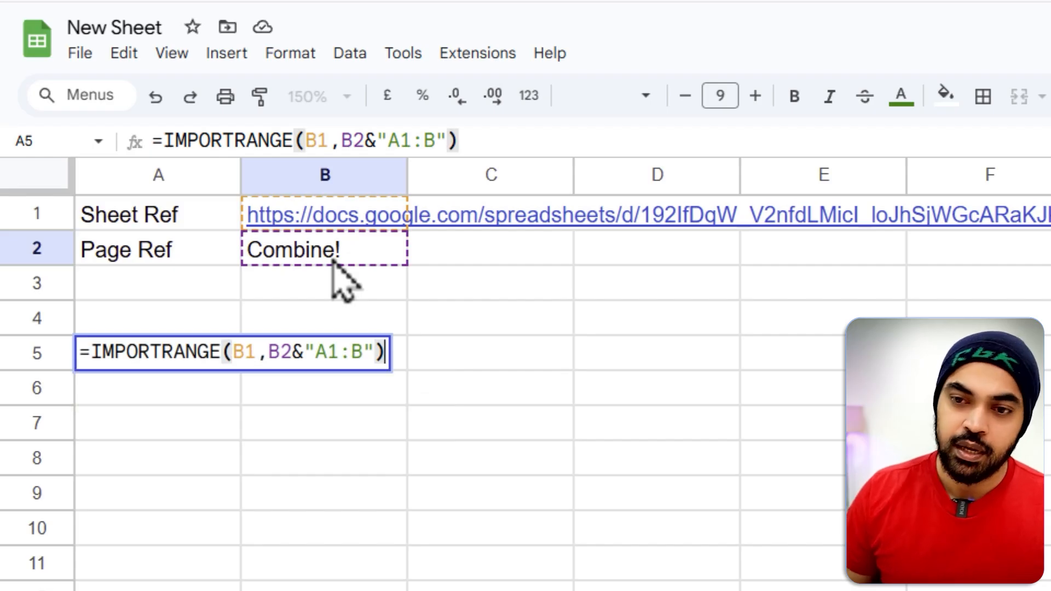
{"action": "key", "text": "Return"}
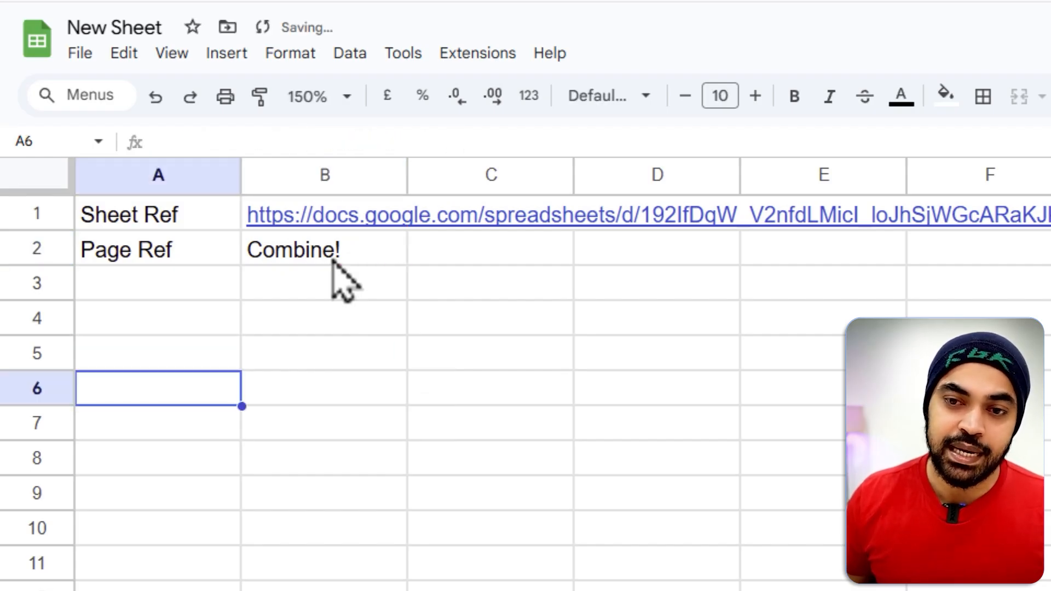
{"action": "key", "text": "ctrl+2"}
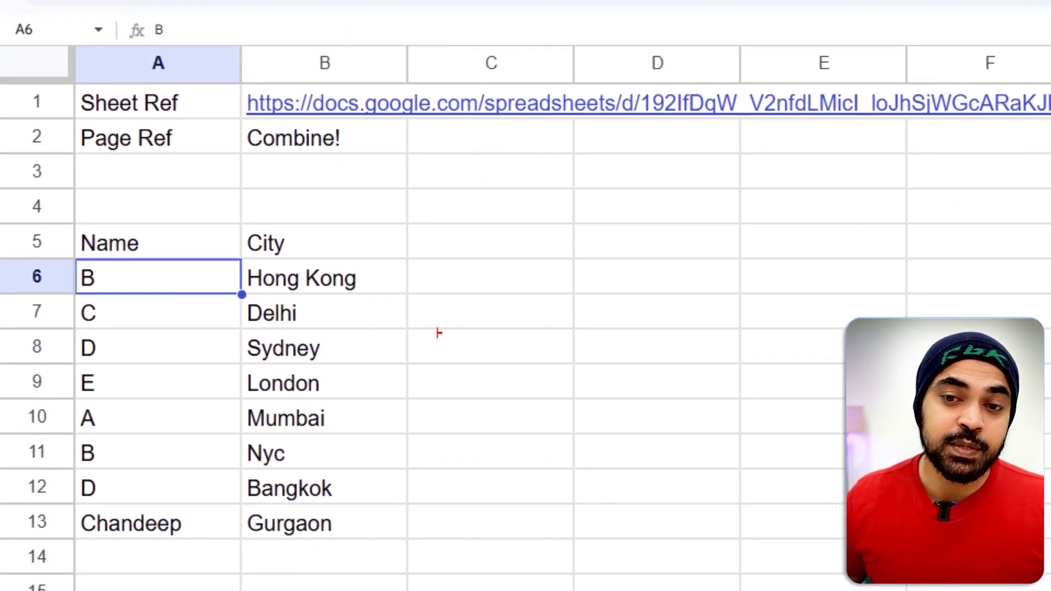
{"action": "left_click_drag", "start_coordinate": [49, 335], "coordinate": [280, 510]}
{"action": "left_click_drag", "start_coordinate": [281, 356], "coordinate": [448, 532]}
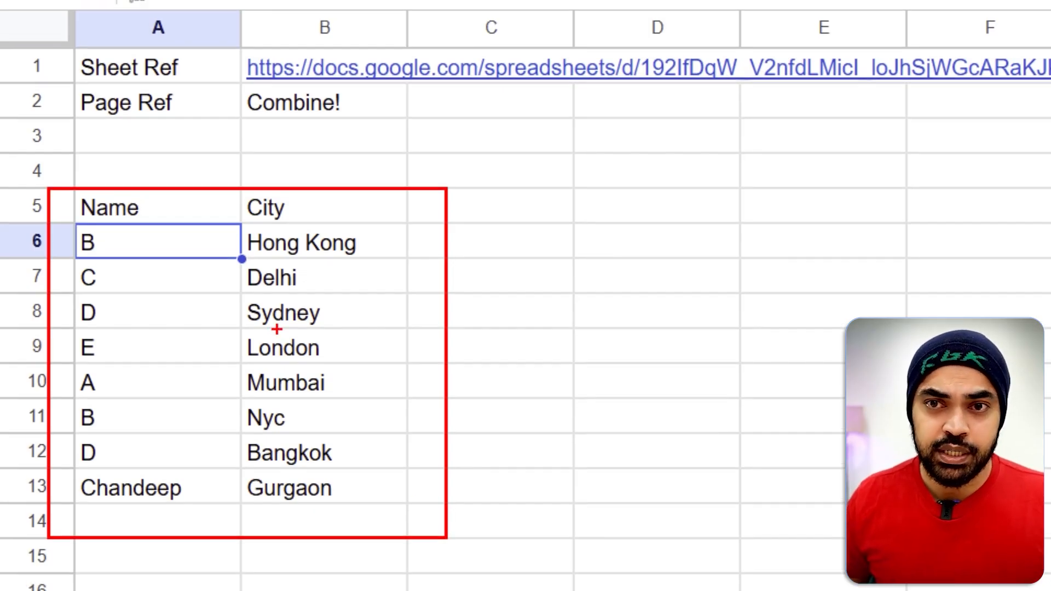
{"action": "key", "text": "Escape"}
Step: Change the header in A1 of the Combine Data From Multiple Sheets spreadsheet to My Name, then return to New Sheet
{"action": "left_click", "coordinate": [197, 22]}
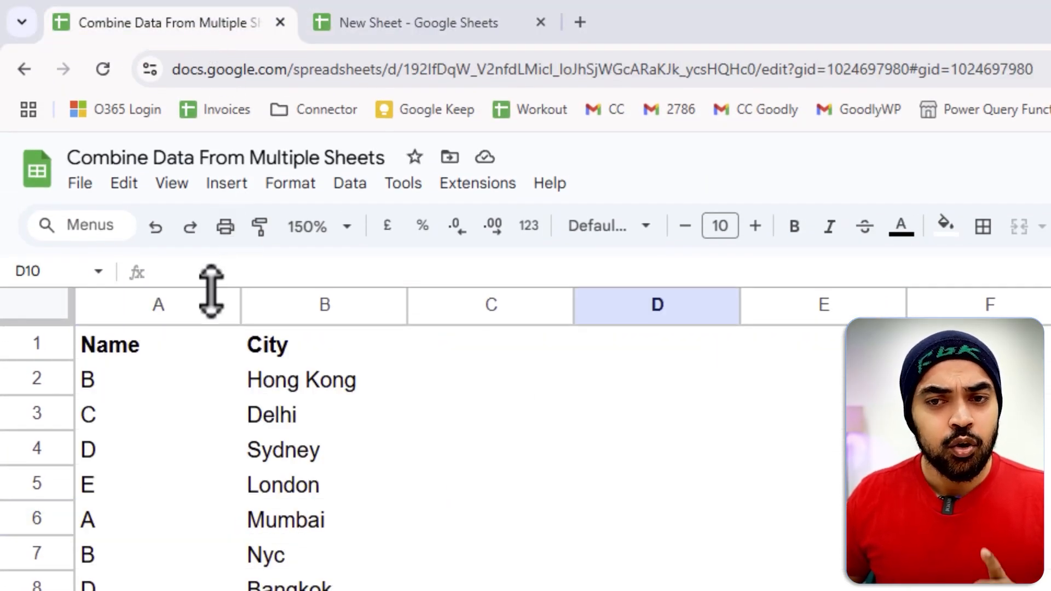
{"action": "left_click", "coordinate": [141, 354]}
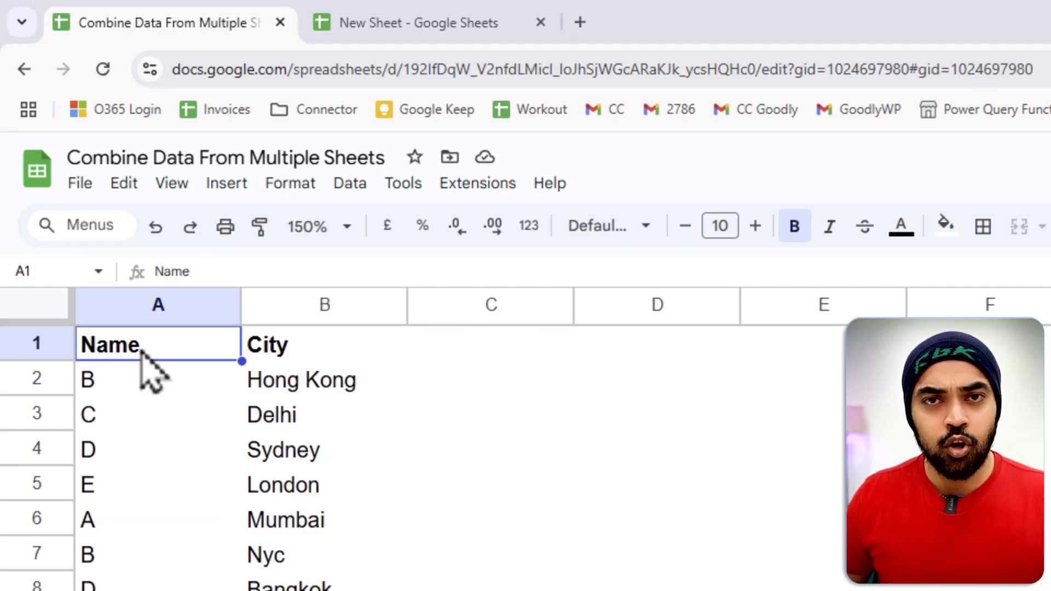
{"action": "type", "text": "My"}
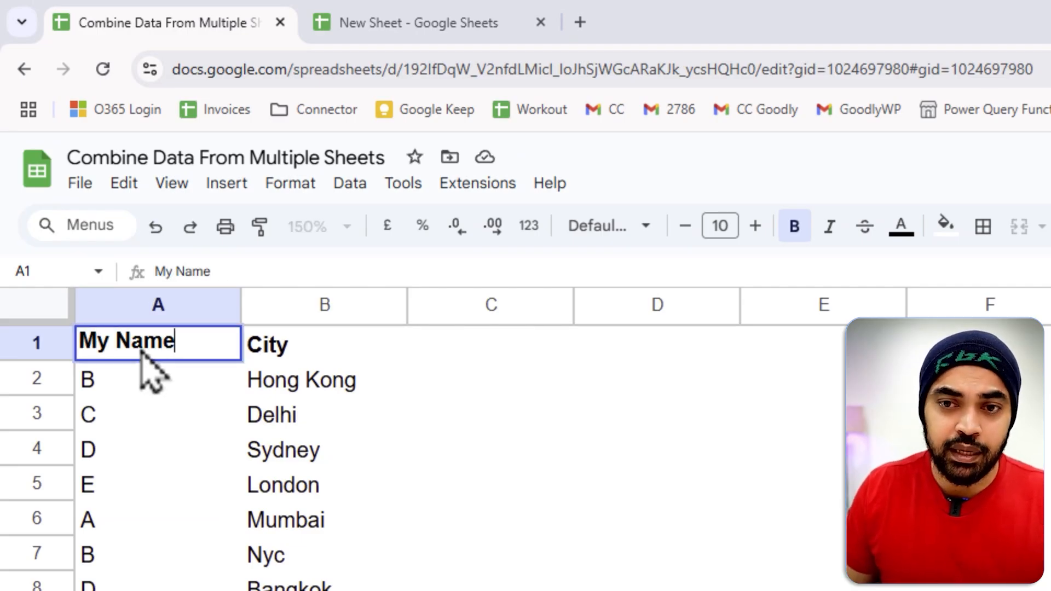
{"action": "left_click", "coordinate": [326, 523]}
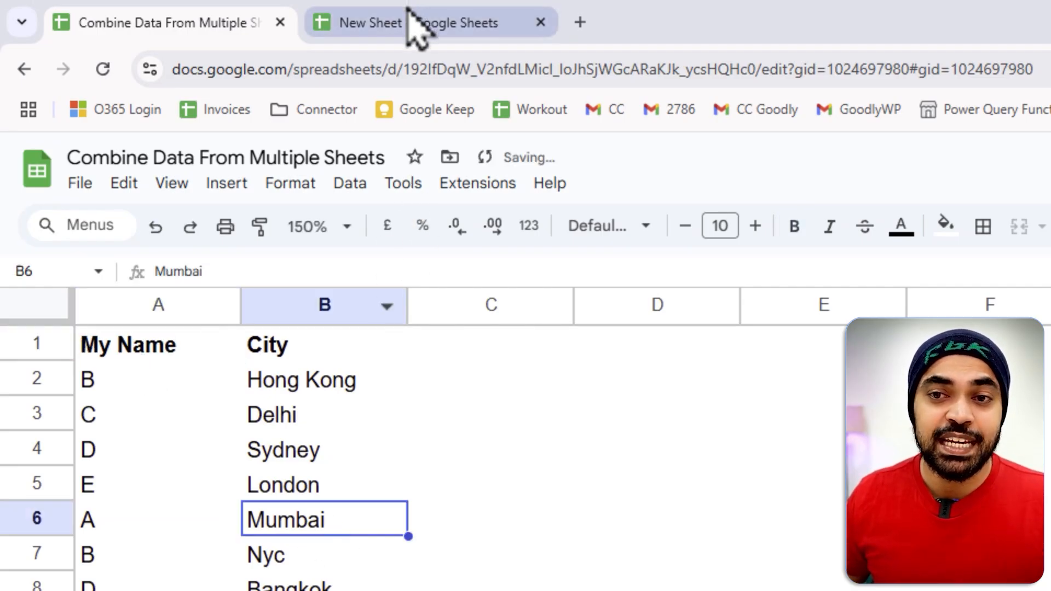
{"action": "left_click", "coordinate": [416, 23]}
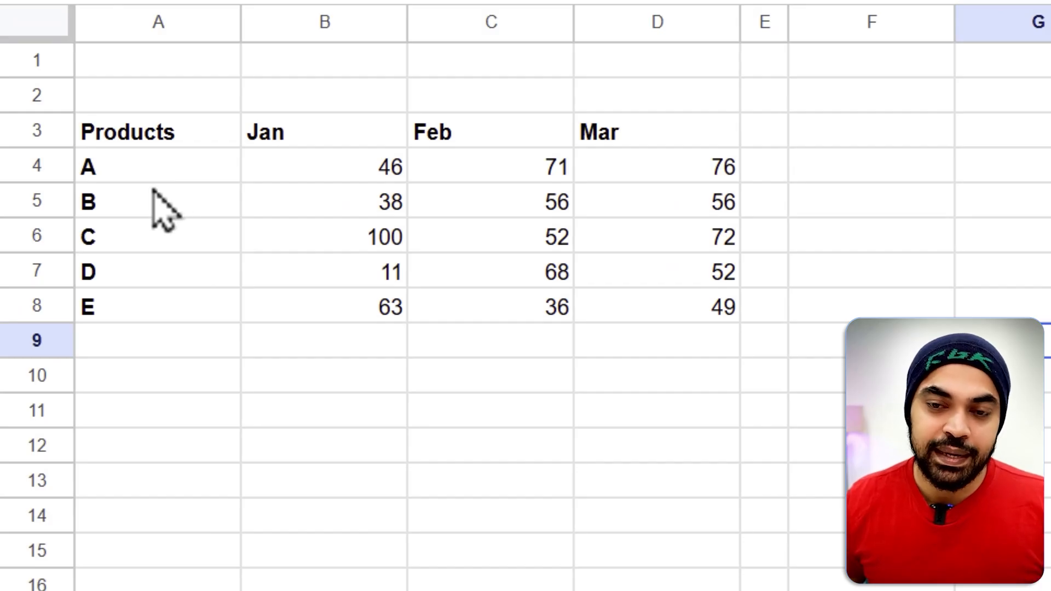
Step: Examine how the table in A3:D8 arranges products down the rows and the months Jan to Mar across the columns
{"action": "left_click_drag", "start_coordinate": [134, 168], "coordinate": [132, 264]}
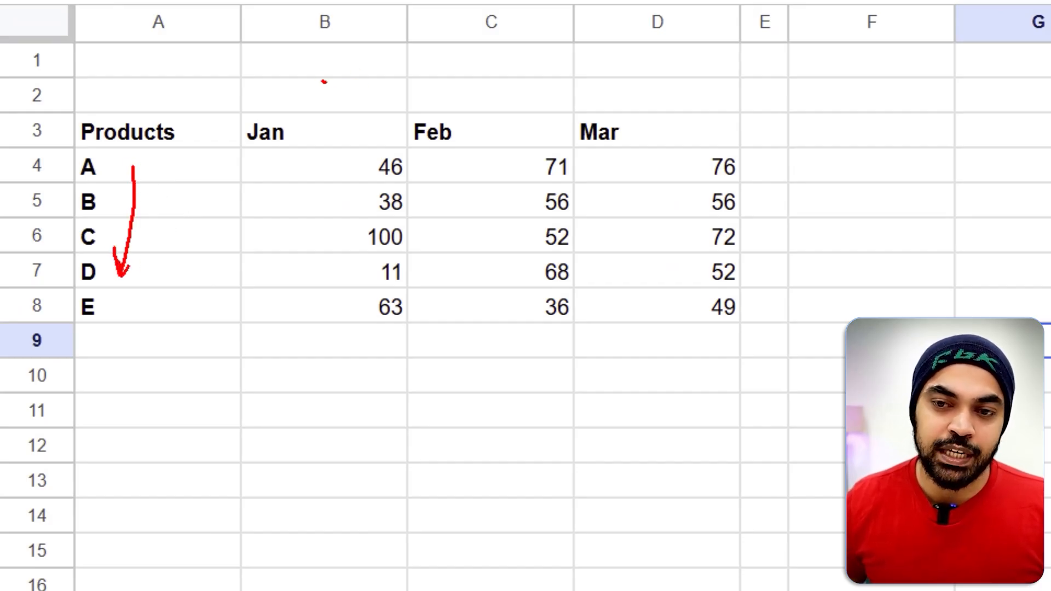
{"action": "left_click_drag", "start_coordinate": [325, 81], "coordinate": [471, 84]}
{"action": "key", "text": "Escape"}
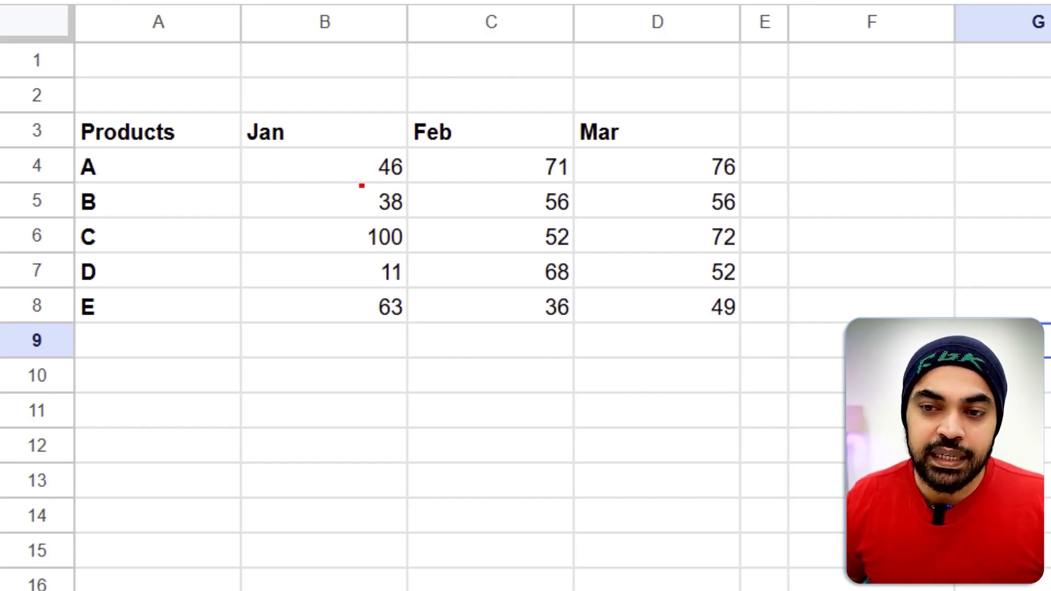
{"action": "left_click_drag", "start_coordinate": [361, 186], "coordinate": [426, 216]}
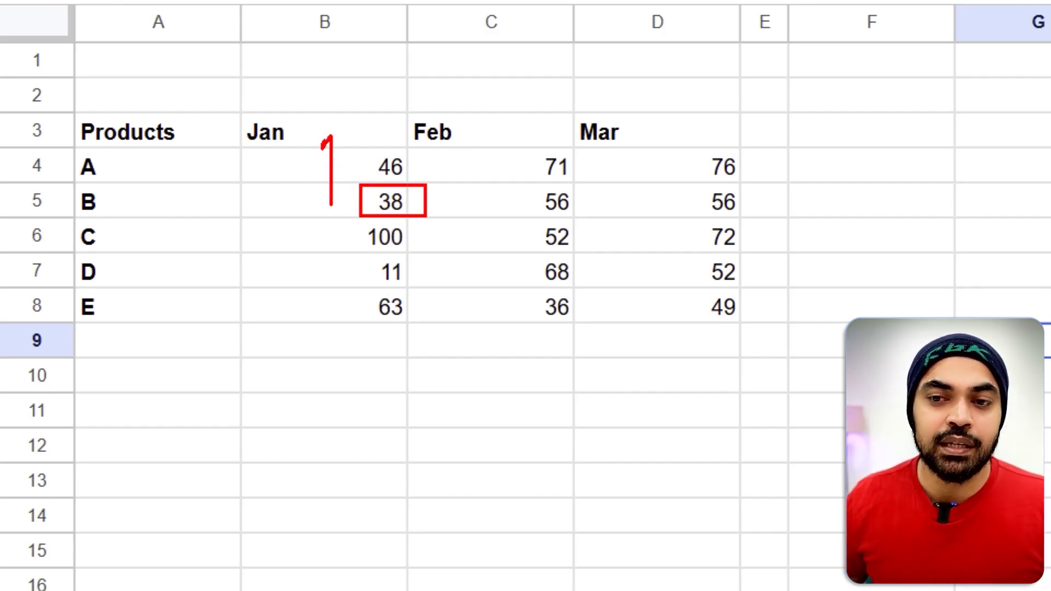
{"action": "left_click_drag", "start_coordinate": [342, 203], "coordinate": [139, 204]}
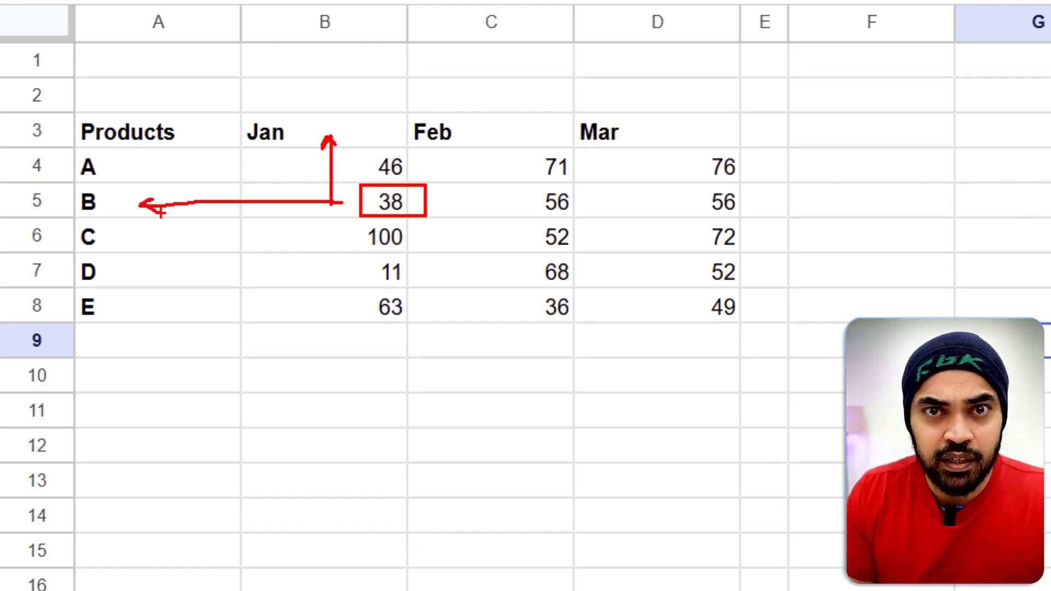
{"action": "key", "text": "Escape"}
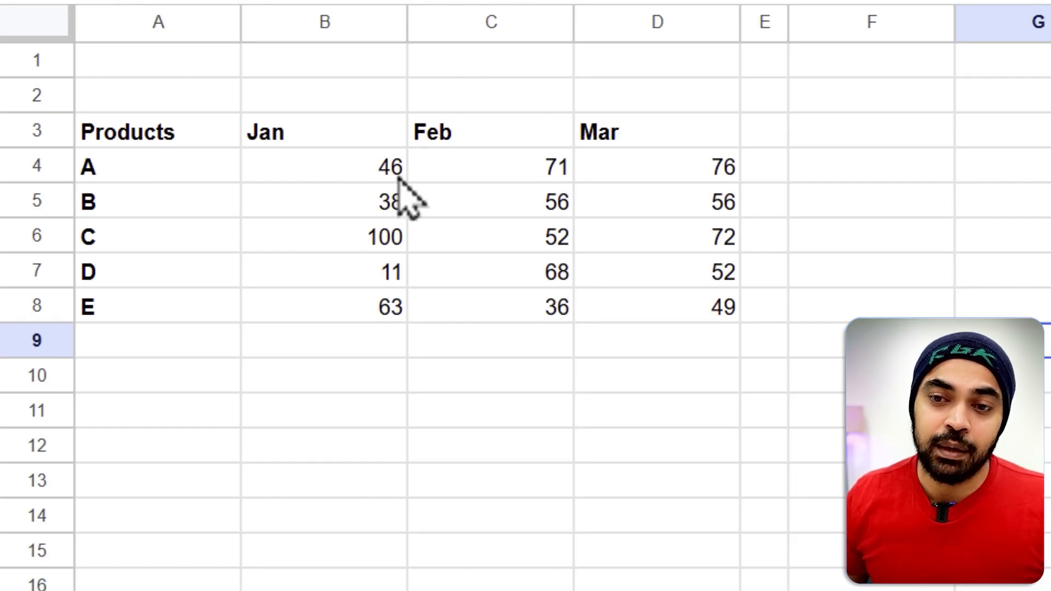
{"action": "key", "text": "ctrl+2"}
{"action": "left_click_drag", "start_coordinate": [250, 114], "coordinate": [680, 138]}
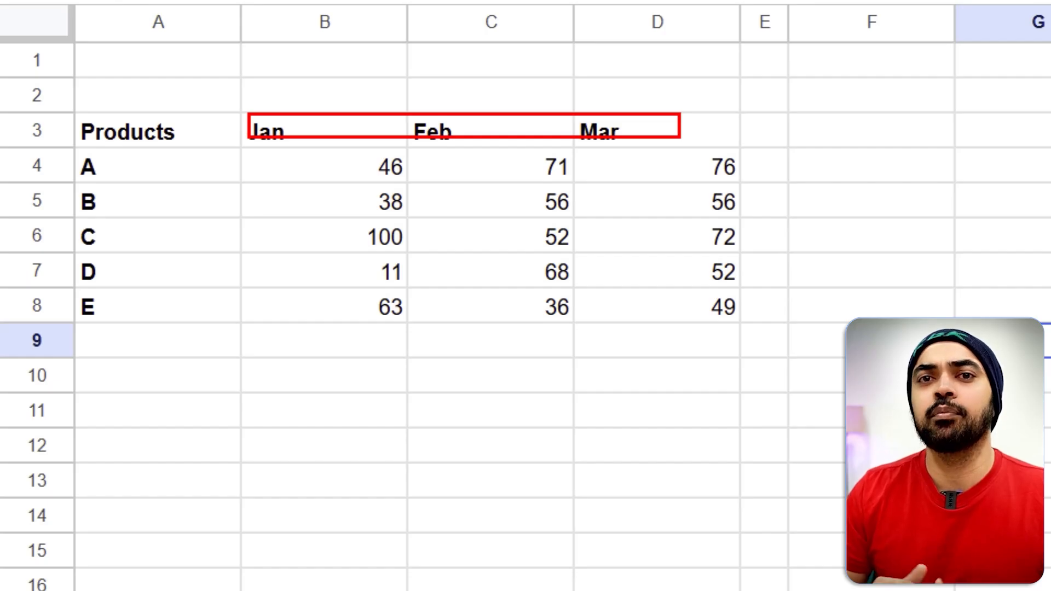
{"action": "key", "text": "Escape"}
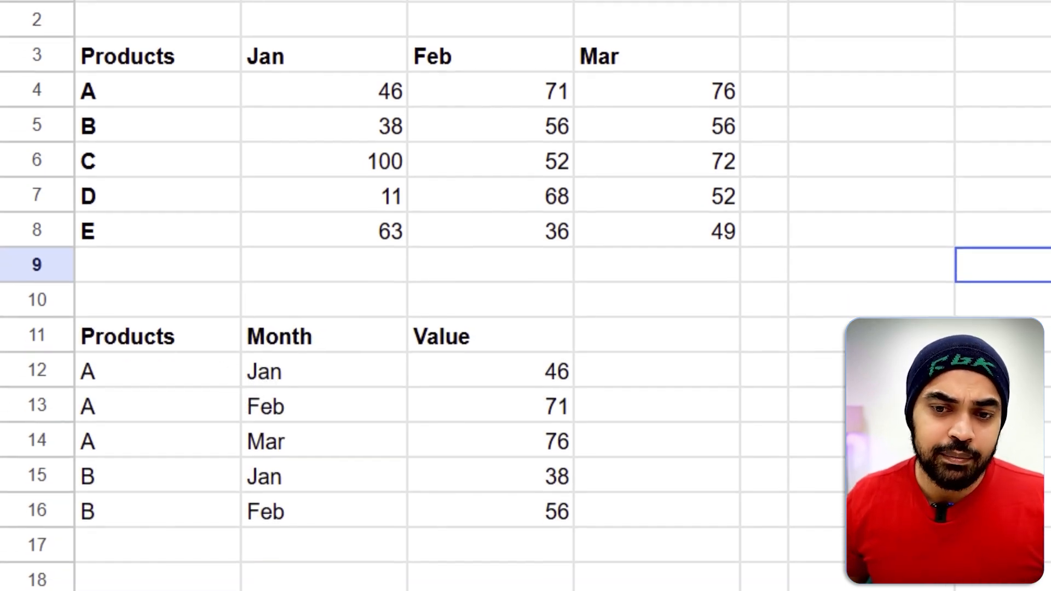
Step: Compare the Products, Month and Value layout in A11:C16 with the product-by-month table above it
{"action": "left_click_drag", "start_coordinate": [65, 316], "coordinate": [183, 540]}
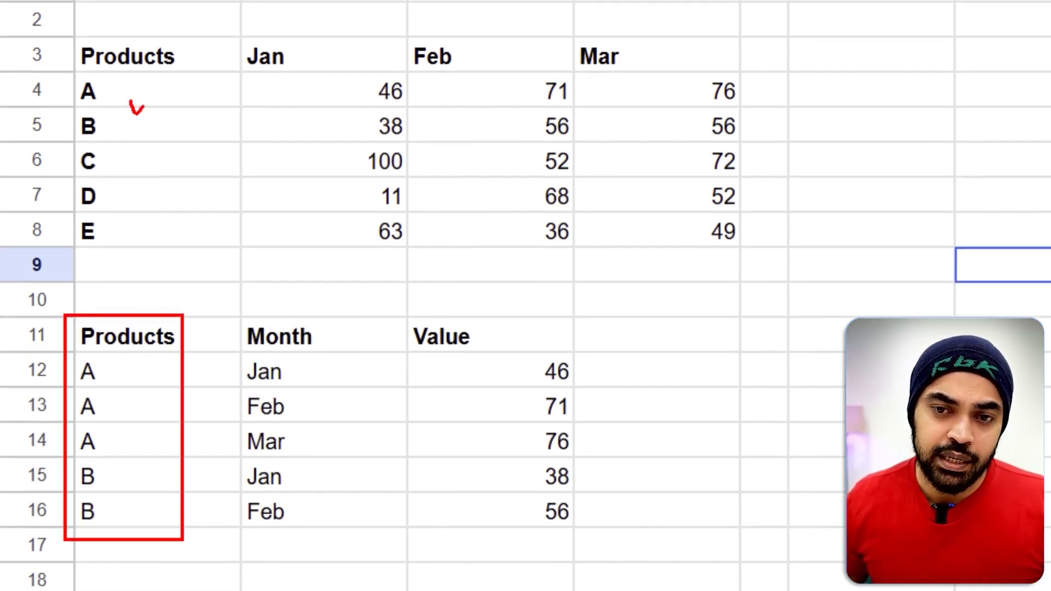
{"action": "left_click_drag", "start_coordinate": [143, 105], "coordinate": [177, 80]}
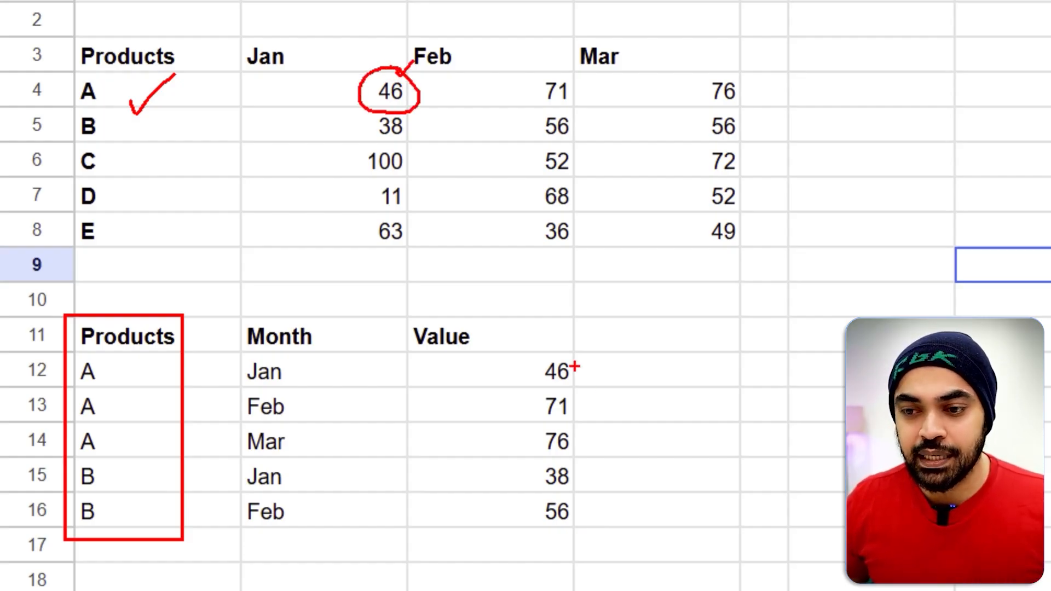
{"action": "left_click_drag", "start_coordinate": [574, 367], "coordinate": [612, 331]}
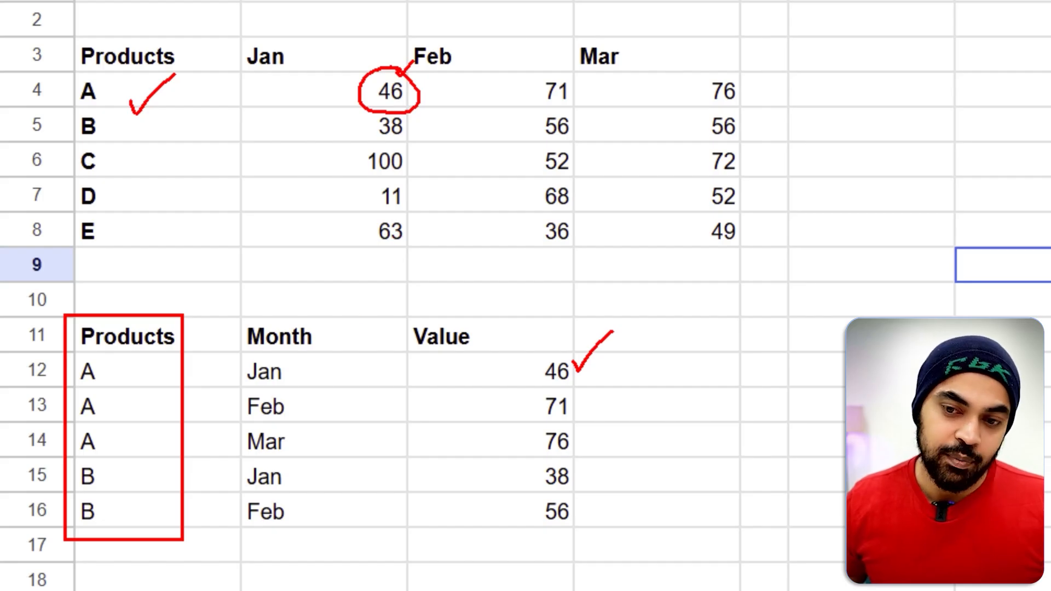
{"action": "left_click_drag", "start_coordinate": [296, 370], "coordinate": [330, 350]}
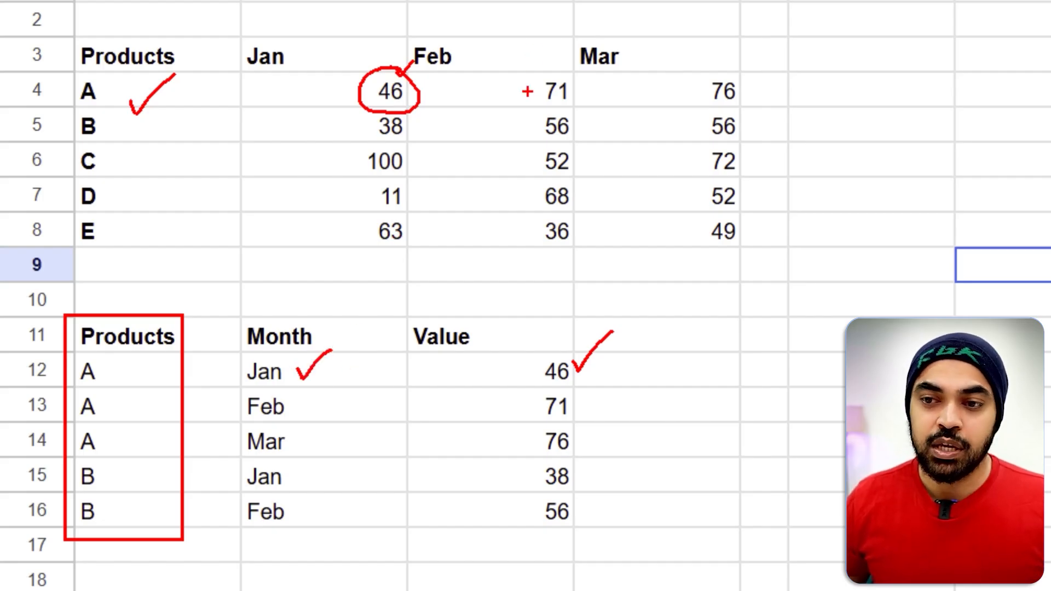
{"action": "left_click_drag", "start_coordinate": [558, 408], "coordinate": [617, 384]}
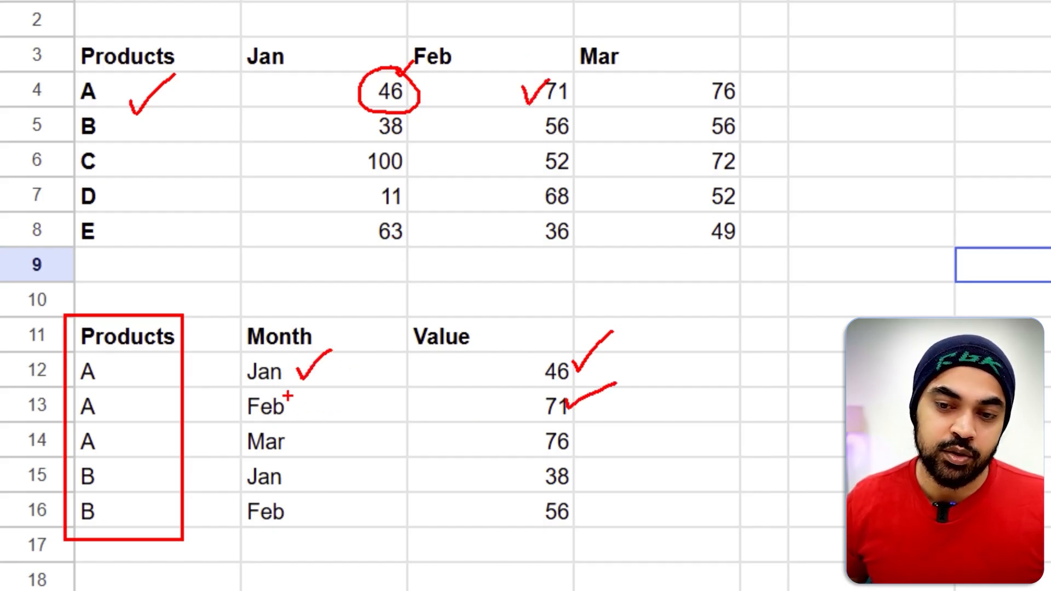
{"action": "left_click_drag", "start_coordinate": [297, 404], "coordinate": [345, 385]}
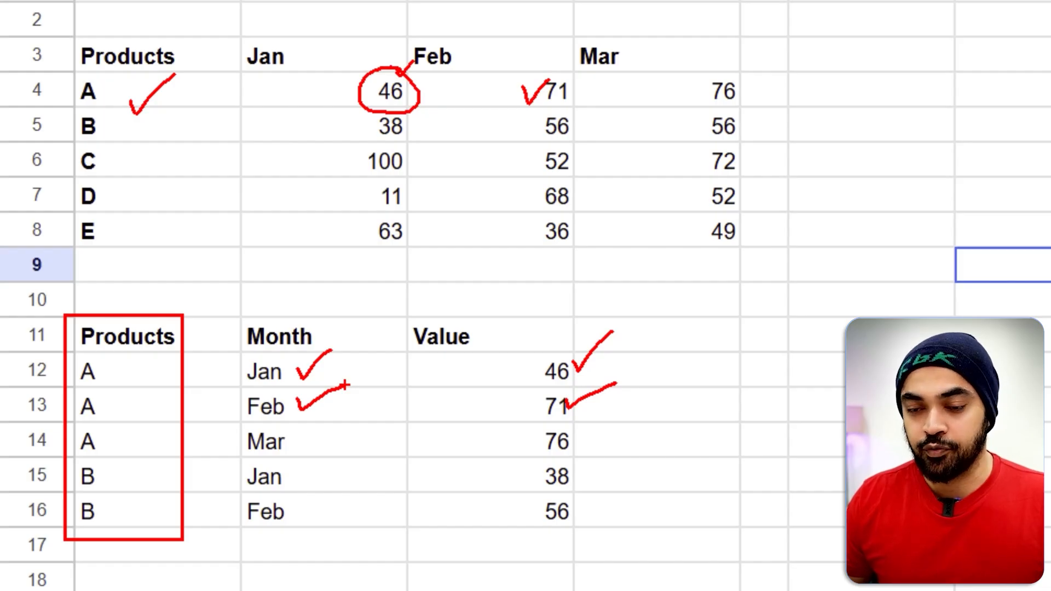
{"action": "key", "text": "Escape"}
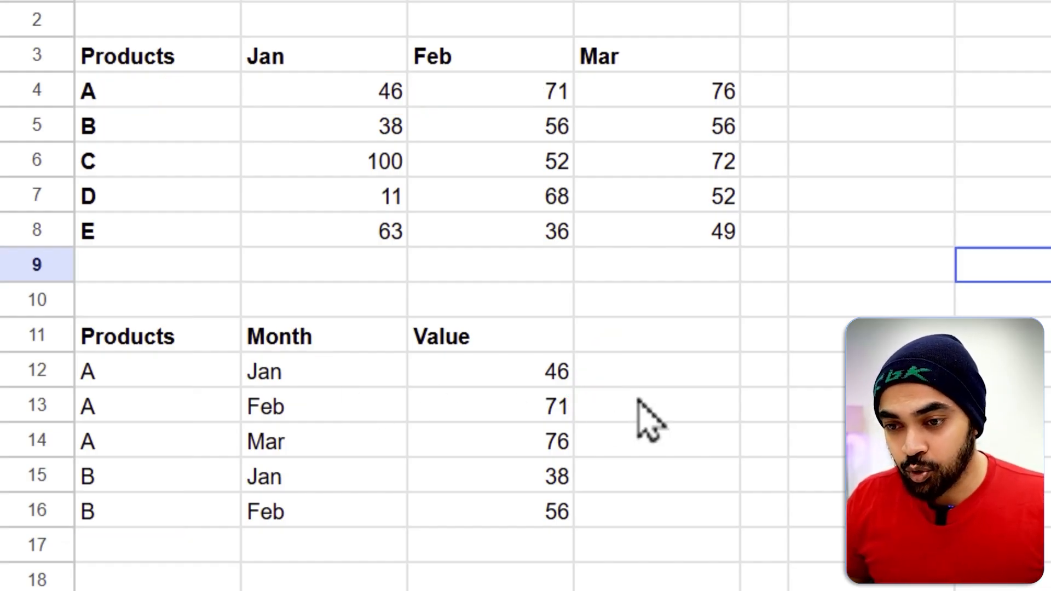
{"action": "mouse_move", "coordinate": [531, 356]}
{"action": "left_mouse_down"}
{"action": "mouse_move", "coordinate": [578, 384]}
{"action": "mouse_move", "coordinate": [335, 360]}
{"action": "left_mouse_up"}
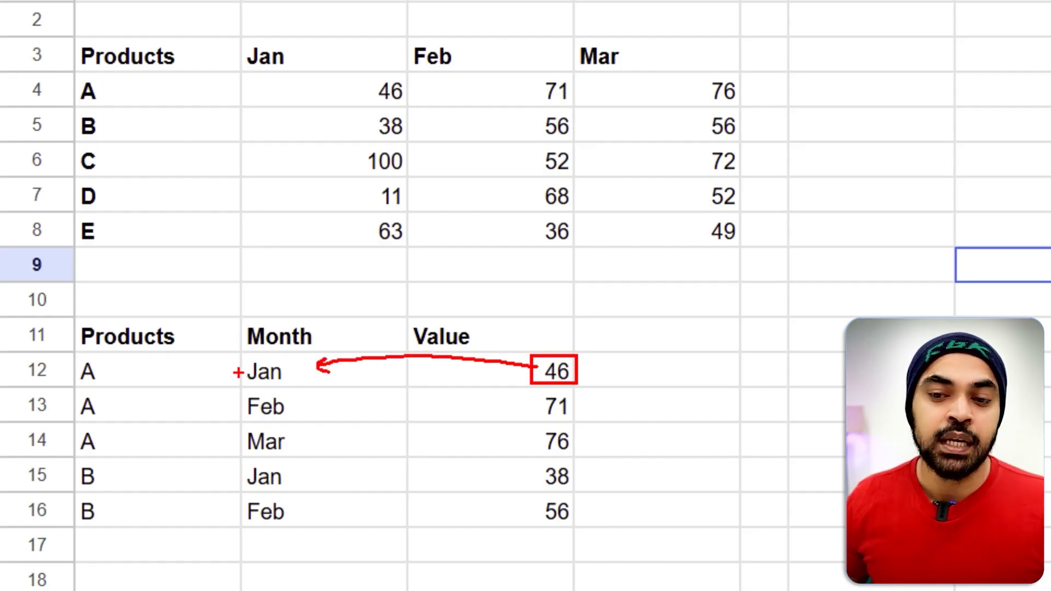
{"action": "left_click_drag", "start_coordinate": [239, 375], "coordinate": [172, 375]}
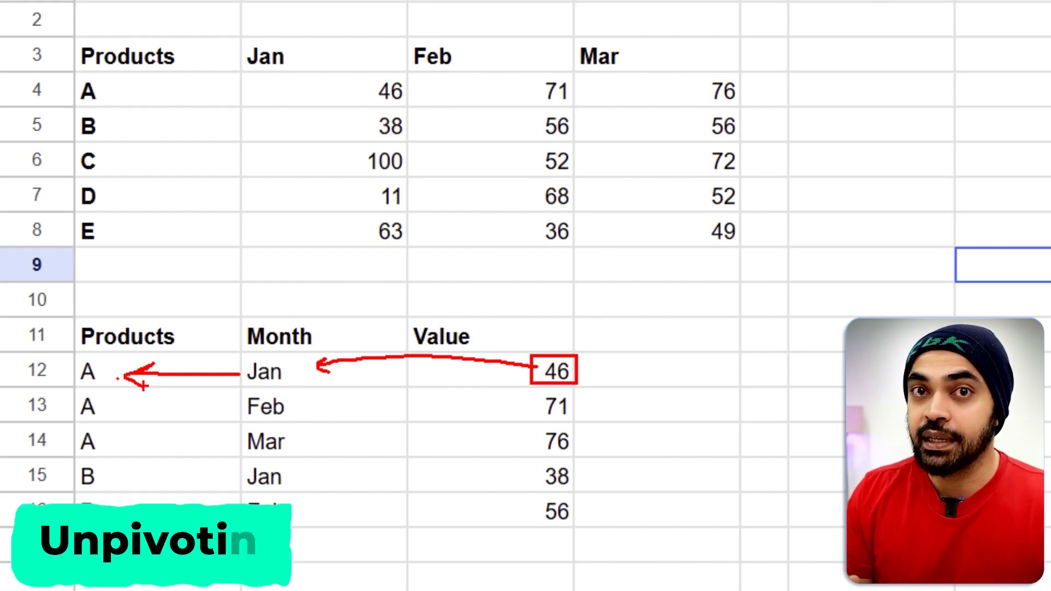
{"action": "mouse_move", "coordinate": [135, 341]}
{"action": "left_mouse_down"}
{"action": "mouse_move", "coordinate": [493, 550]}
{"action": "mouse_move", "coordinate": [497, 523]}
{"action": "left_mouse_up"}
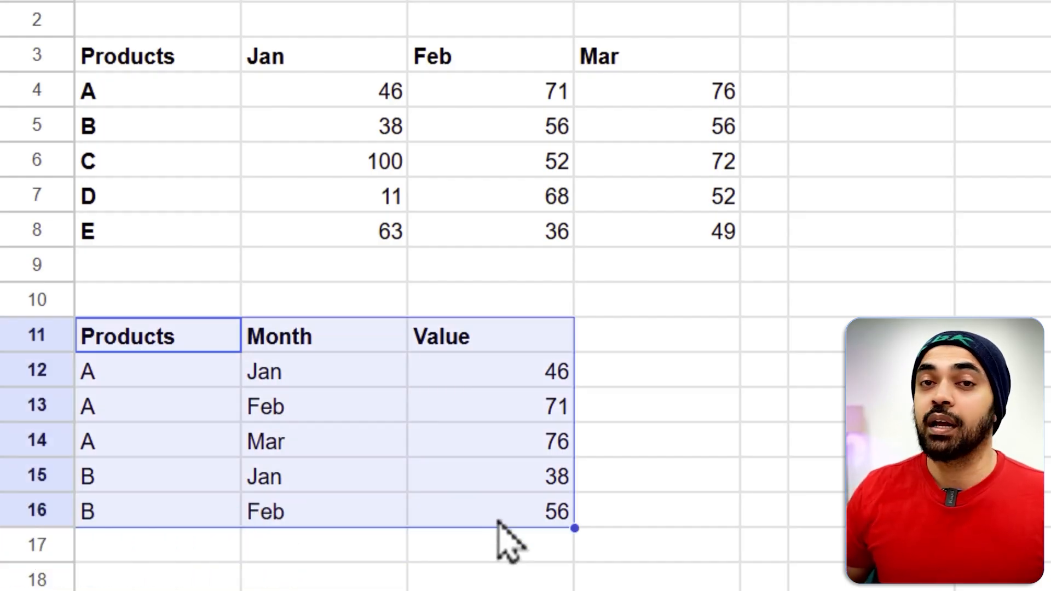
{"action": "left_click_drag", "start_coordinate": [110, 265], "coordinate": [117, 371]}
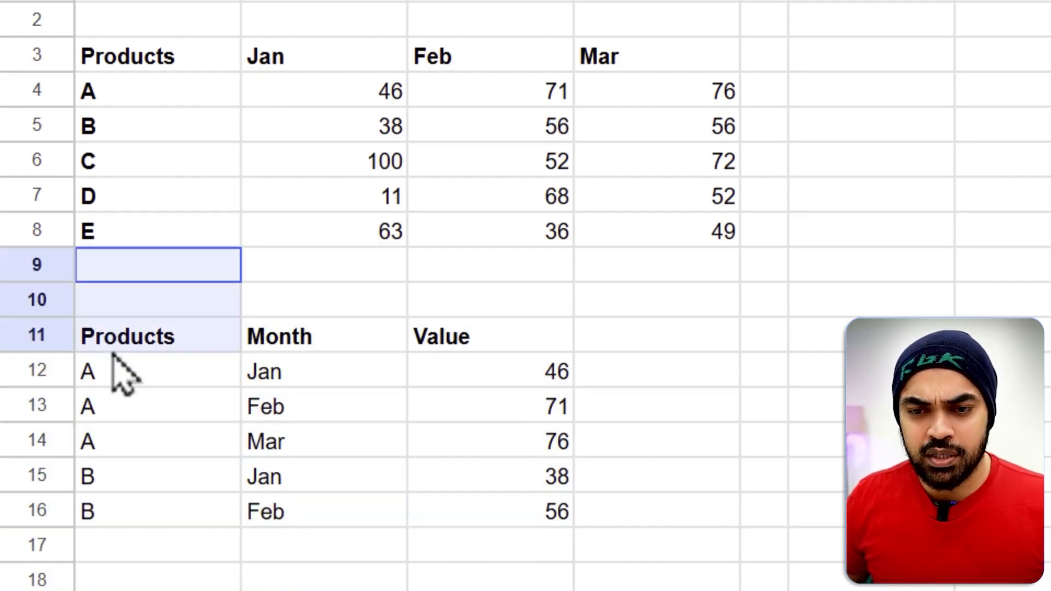
Step: Start a FLATTEN formula in F4 that joins the product names in A4:A8 with a "|" separator
{"action": "left_click_drag", "start_coordinate": [554, 71], "coordinate": [1017, 68]}
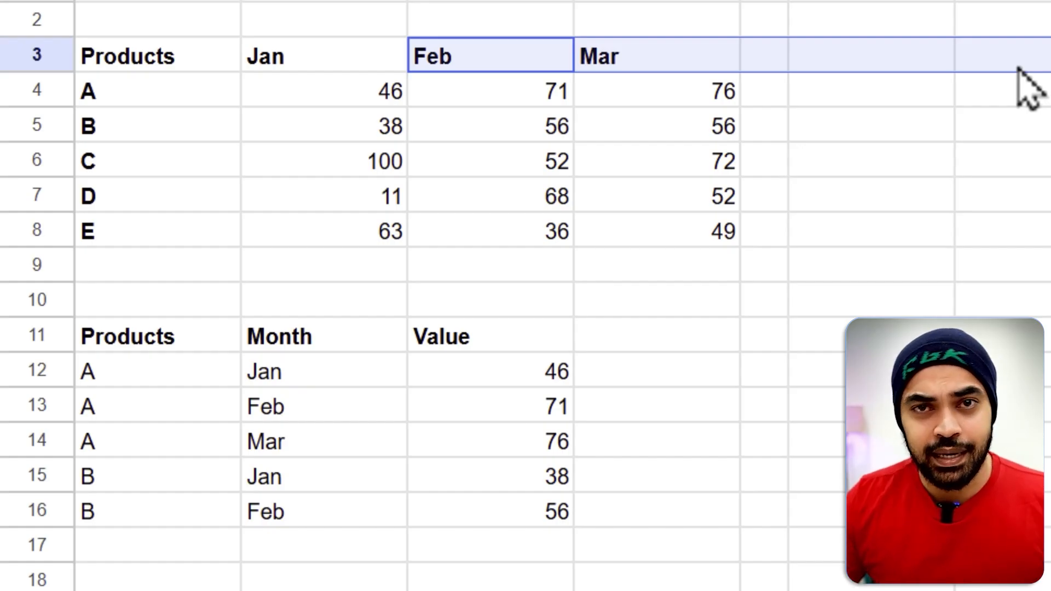
{"action": "left_click", "coordinate": [920, 100]}
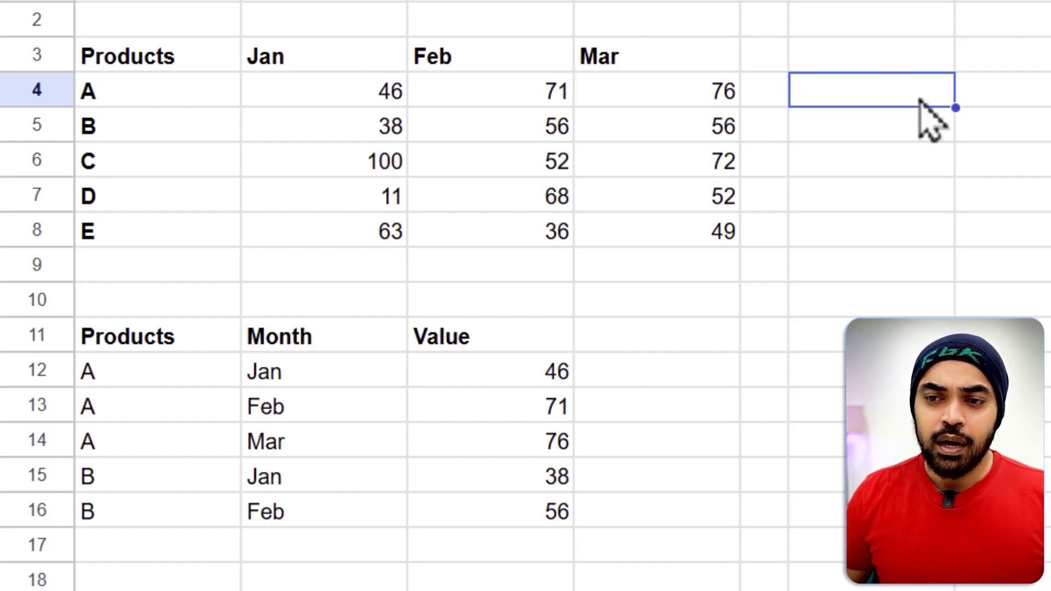
{"action": "type", "text": "="}
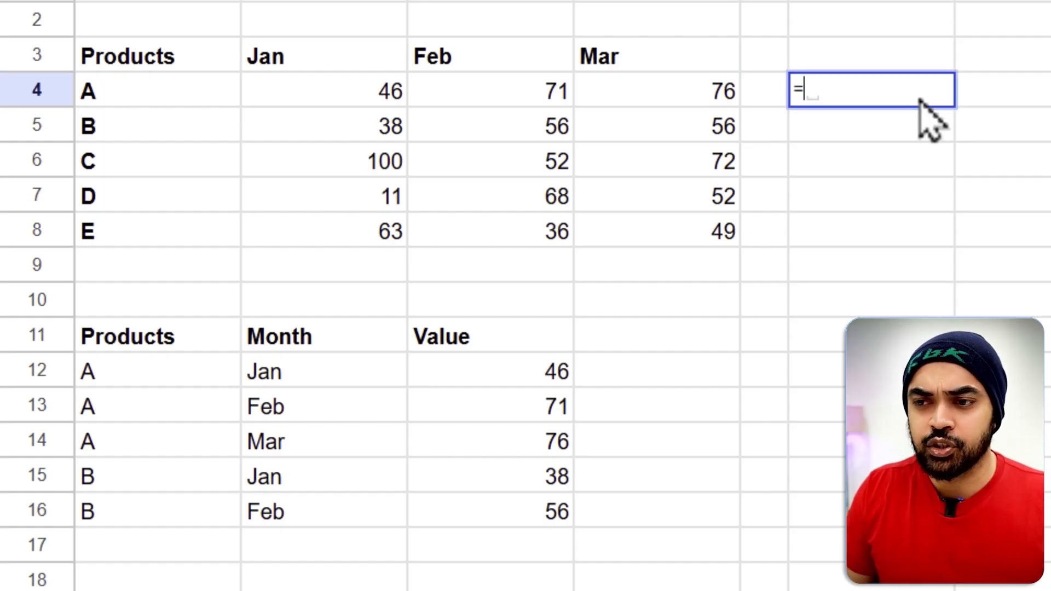
{"action": "type", "text": "fa"}
{"action": "type", "text": "l"}
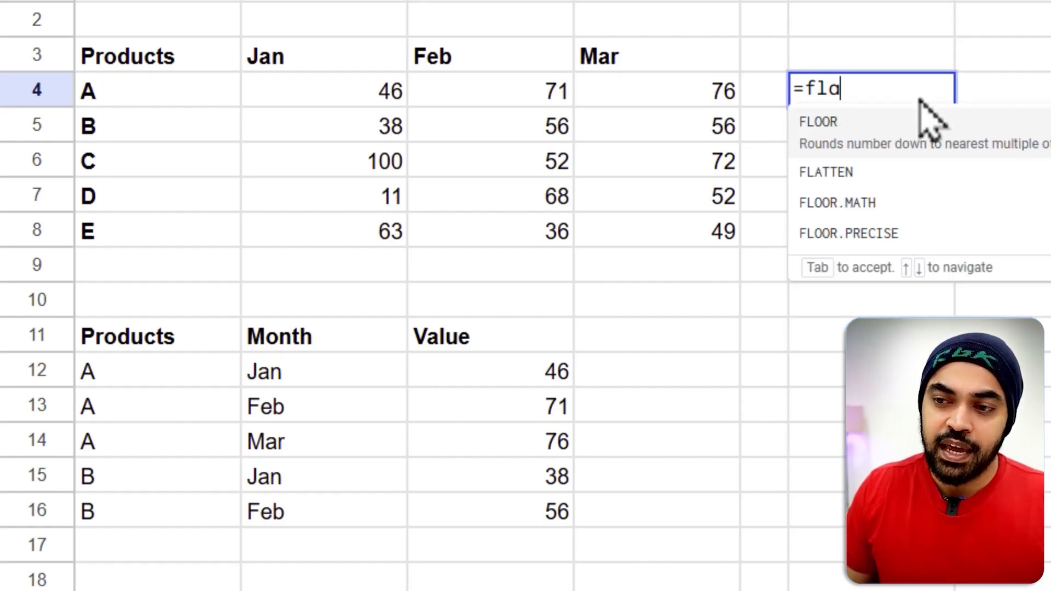
{"action": "type", "text": "a"}
{"action": "key", "text": "Tab"}
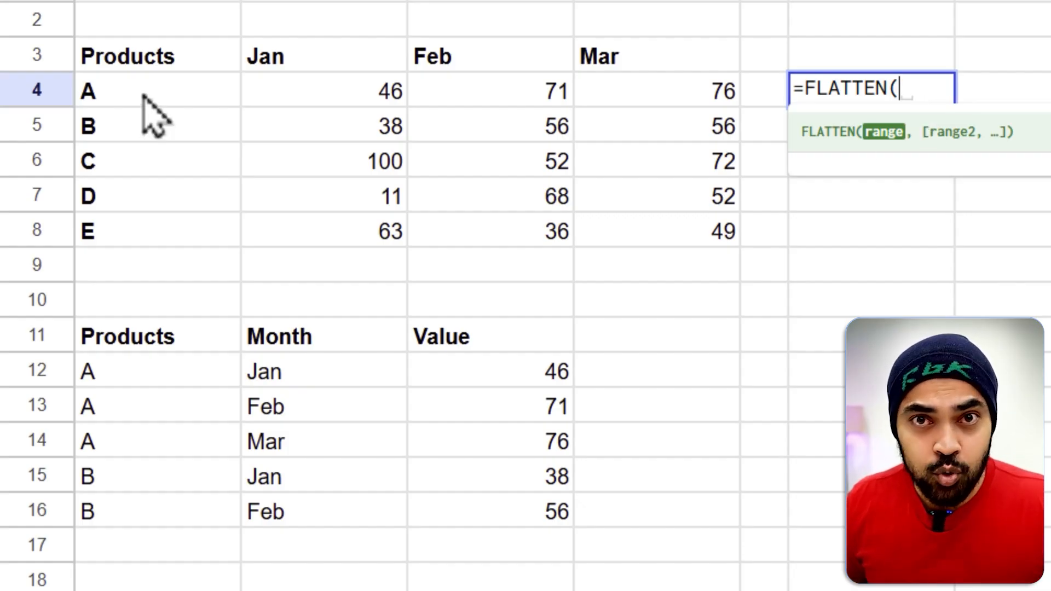
{"action": "left_click_drag", "start_coordinate": [143, 96], "coordinate": [148, 235]}
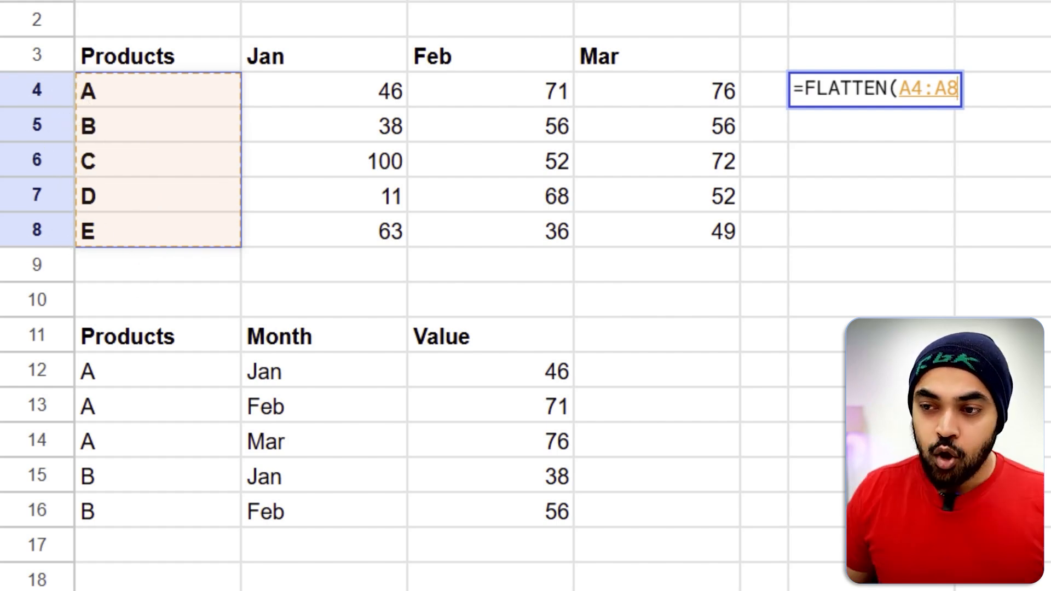
{"action": "type", "text": "&"}
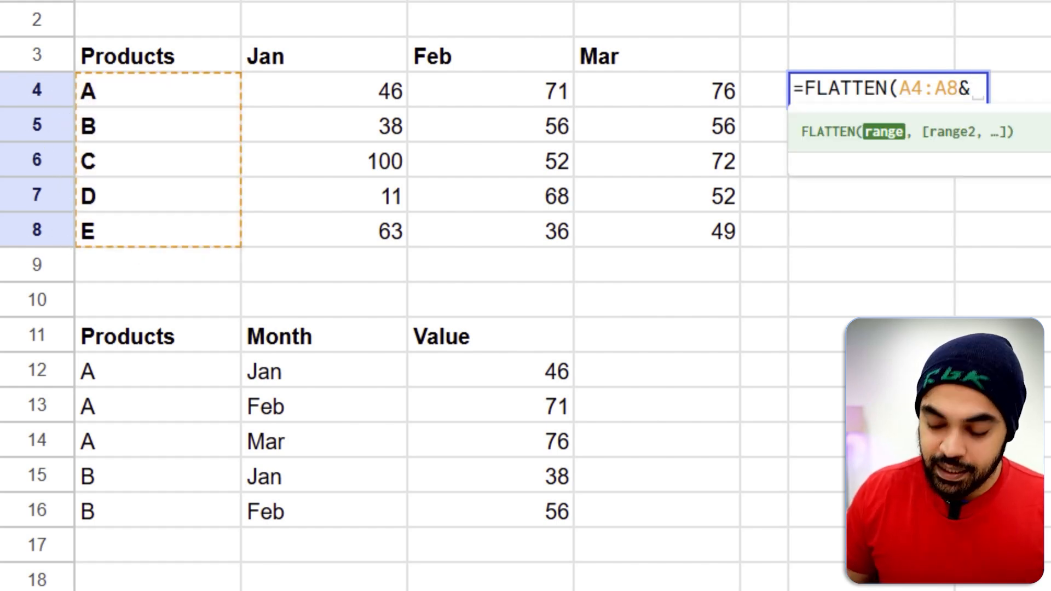
{"action": "type", "text": "\"|\""}
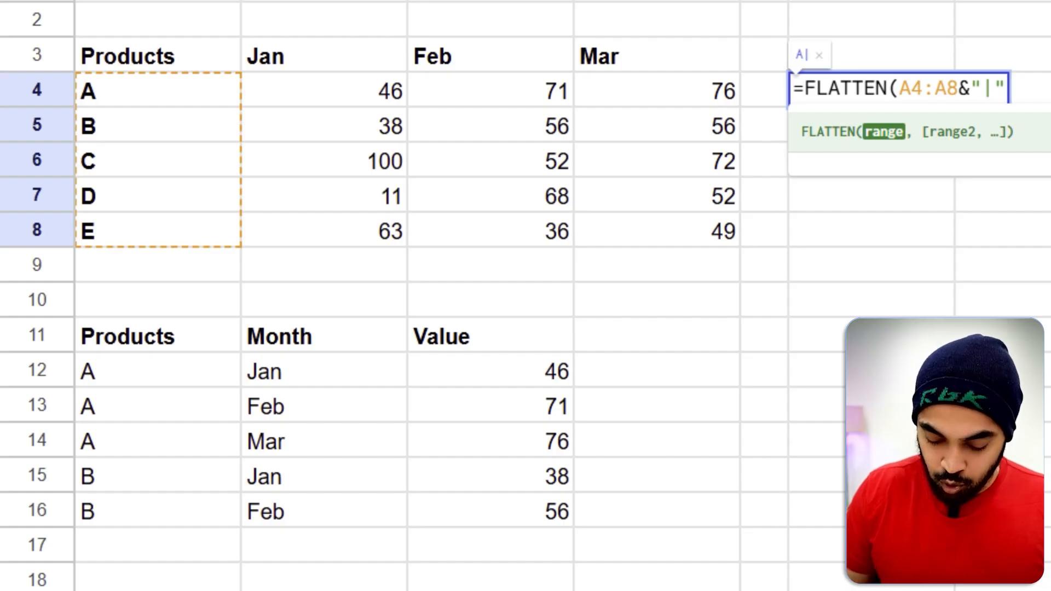
Step: Extend the FLATTEN formula with the month headers B3:D3, another "|" separator and the values in B4:D8
{"action": "type", "text": "&"}
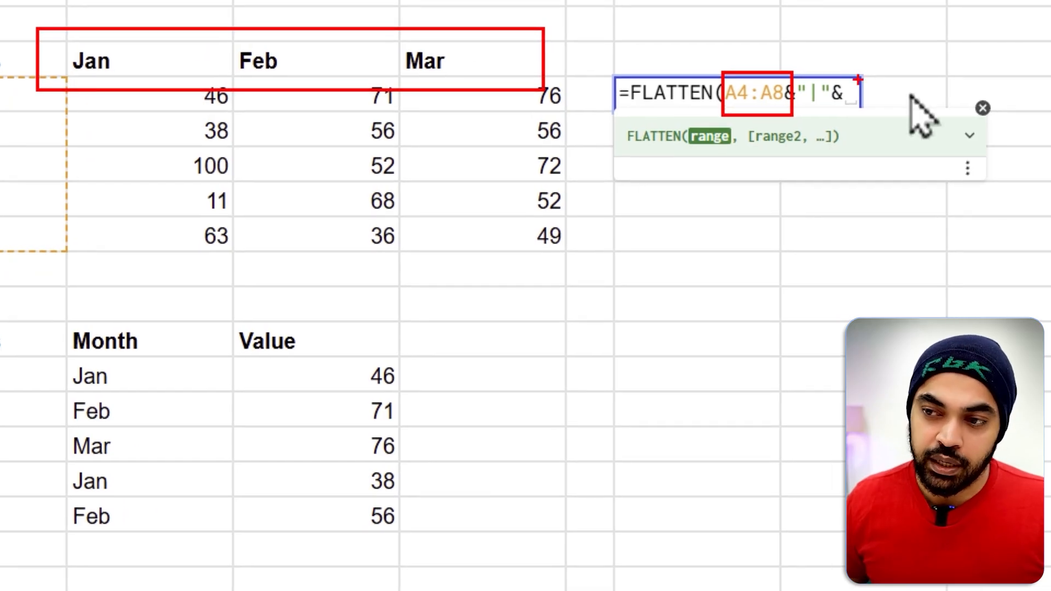
{"action": "left_click_drag", "start_coordinate": [132, 66], "coordinate": [518, 76]}
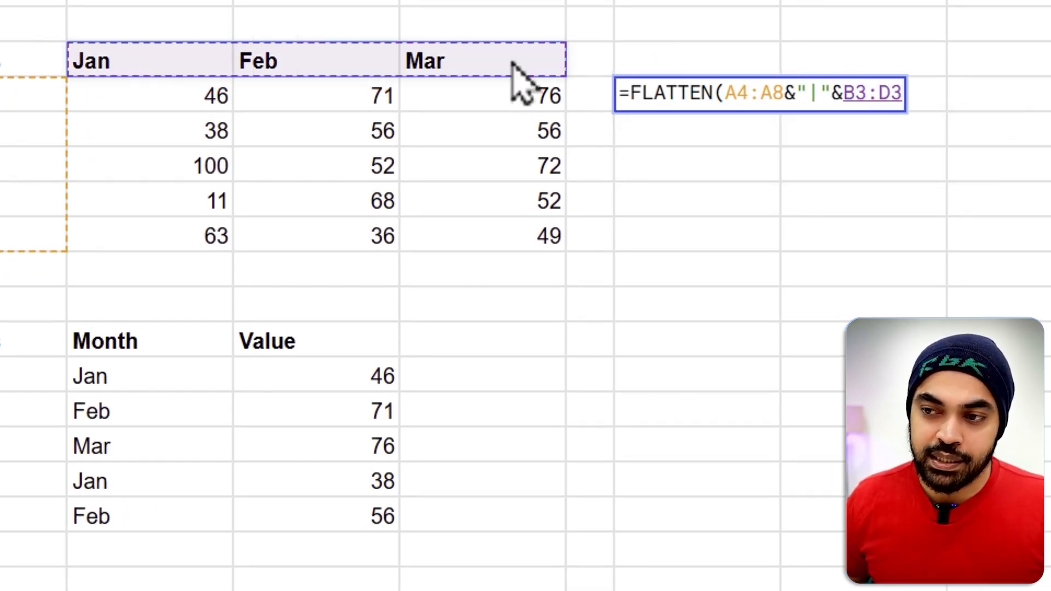
{"action": "type", "text": "&\"|\""}
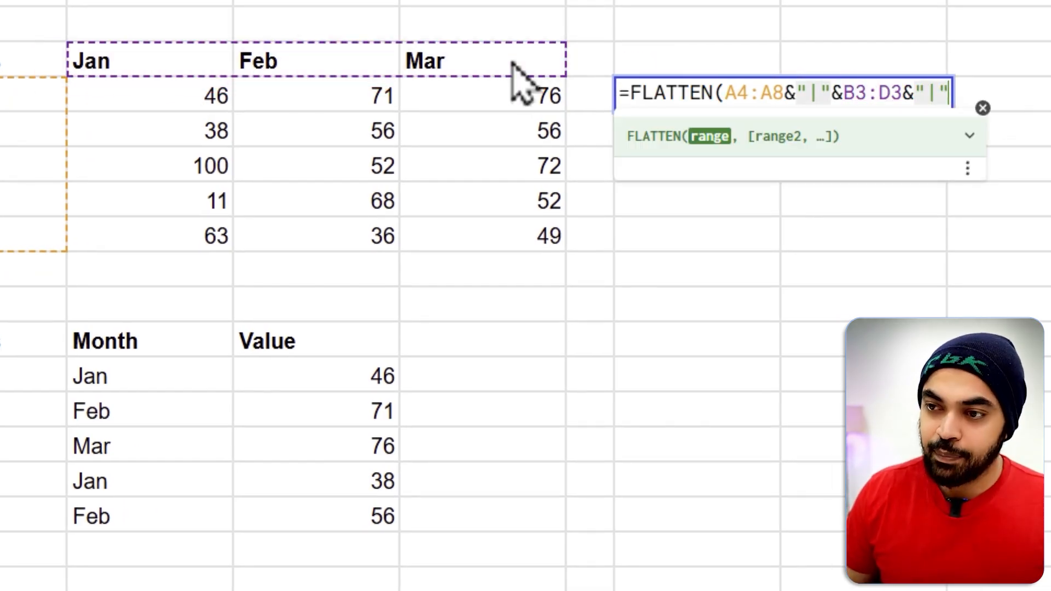
{"action": "type", "text": "&"}
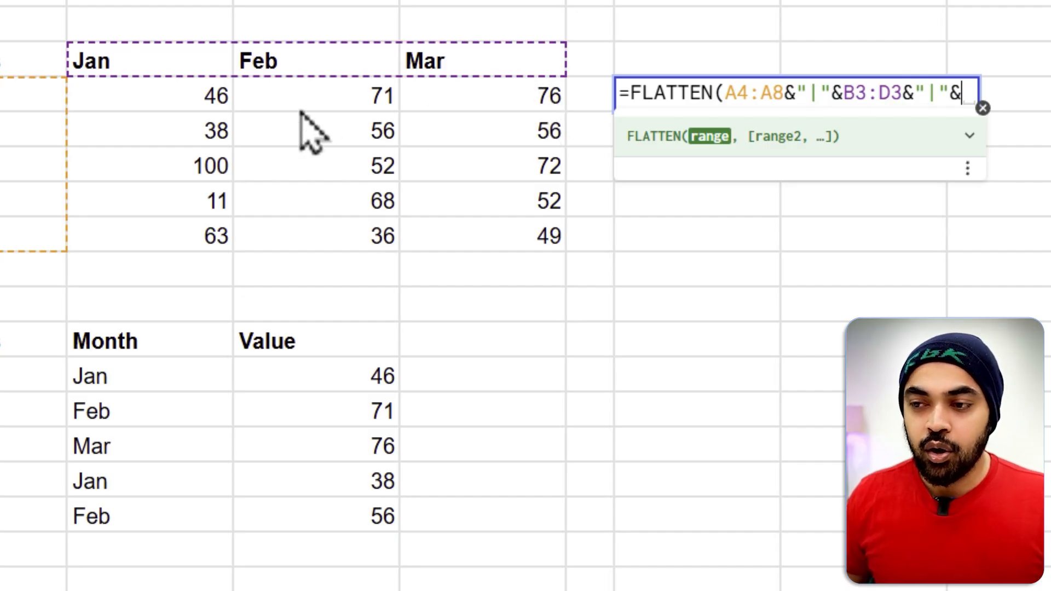
{"action": "left_click_drag", "start_coordinate": [173, 100], "coordinate": [492, 250]}
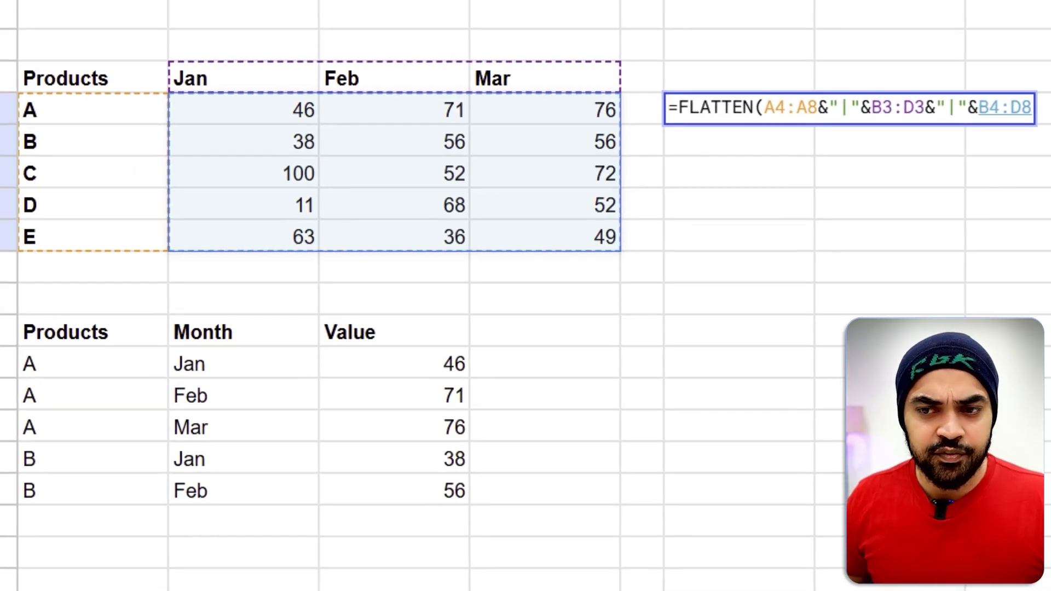
{"action": "left_click_drag", "start_coordinate": [96, 114], "coordinate": [94, 210]}
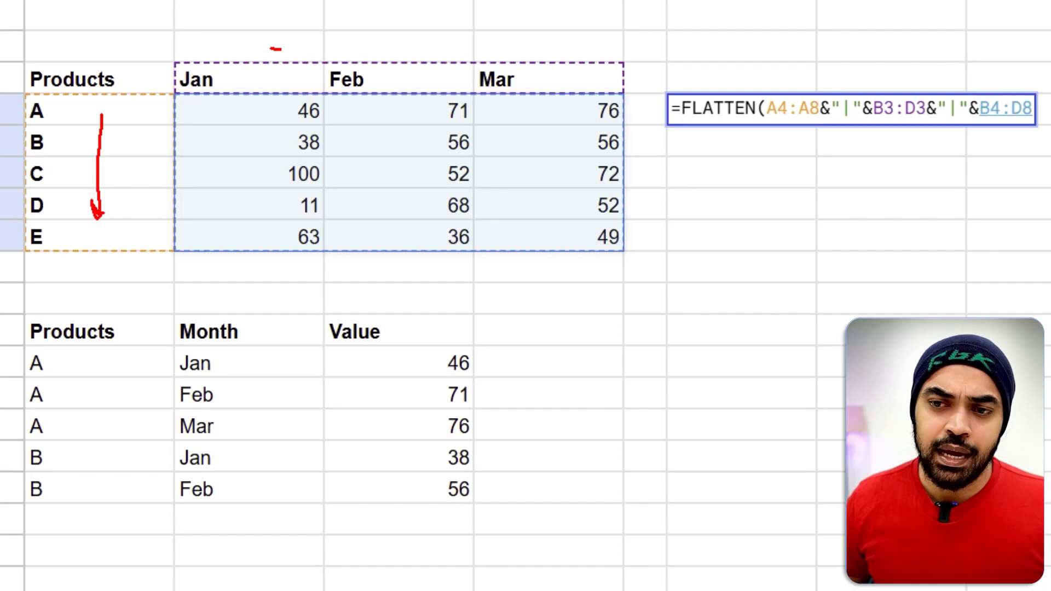
{"action": "left_click_drag", "start_coordinate": [281, 49], "coordinate": [423, 52]}
{"action": "left_click_drag", "start_coordinate": [427, 46], "coordinate": [450, 53]}
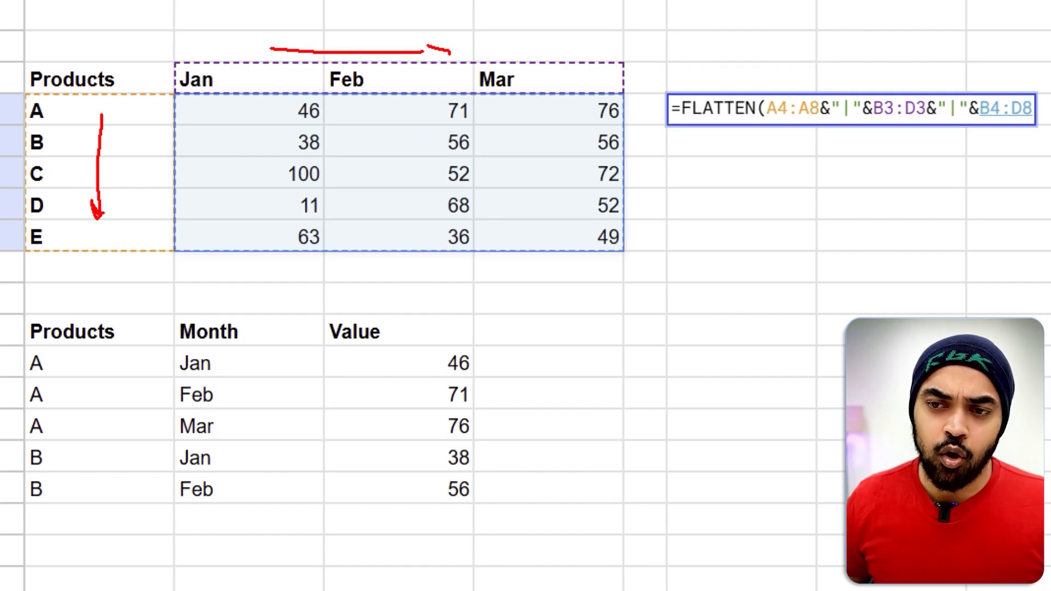
{"action": "mouse_move", "coordinate": [358, 92]}
{"action": "left_mouse_down"}
{"action": "mouse_move", "coordinate": [255, 104]}
{"action": "mouse_move", "coordinate": [348, 241]}
{"action": "mouse_move", "coordinate": [603, 170]}
{"action": "mouse_move", "coordinate": [406, 92]}
{"action": "left_mouse_up"}
{"action": "key", "text": "Escape"}
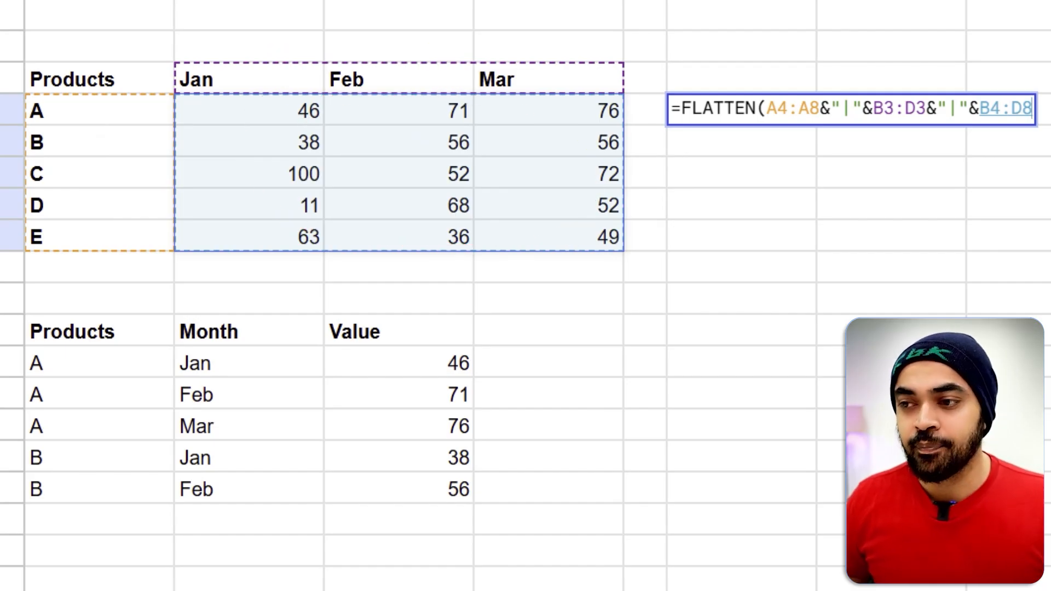
Step: Close the FLATTEN expression, wrap it in ArrayFormula and enter the formula in F4
{"action": "type", "text": ")"}
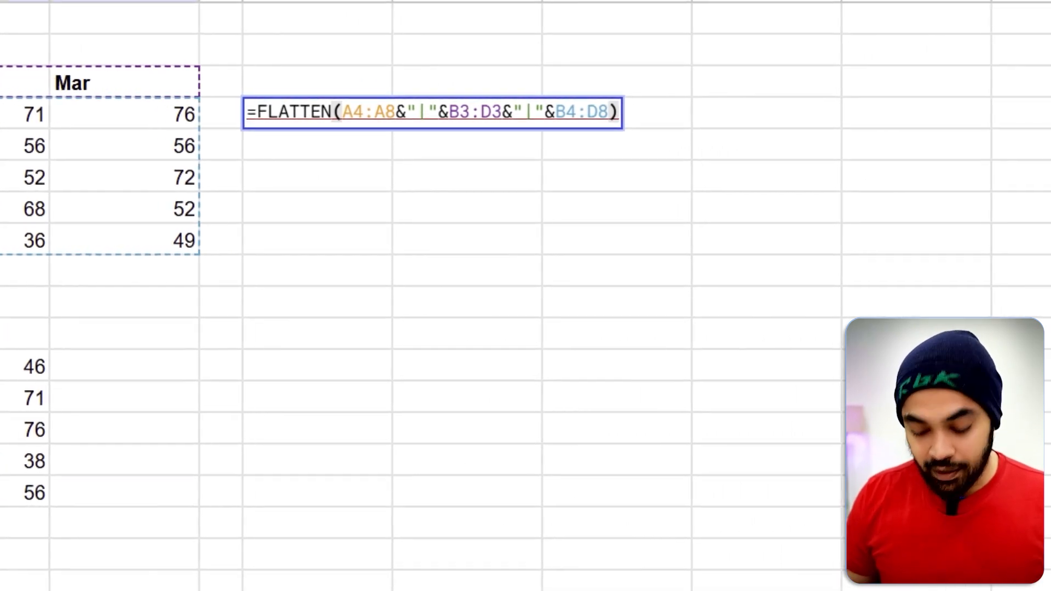
{"action": "key", "text": "ctrl+shift+Return"}
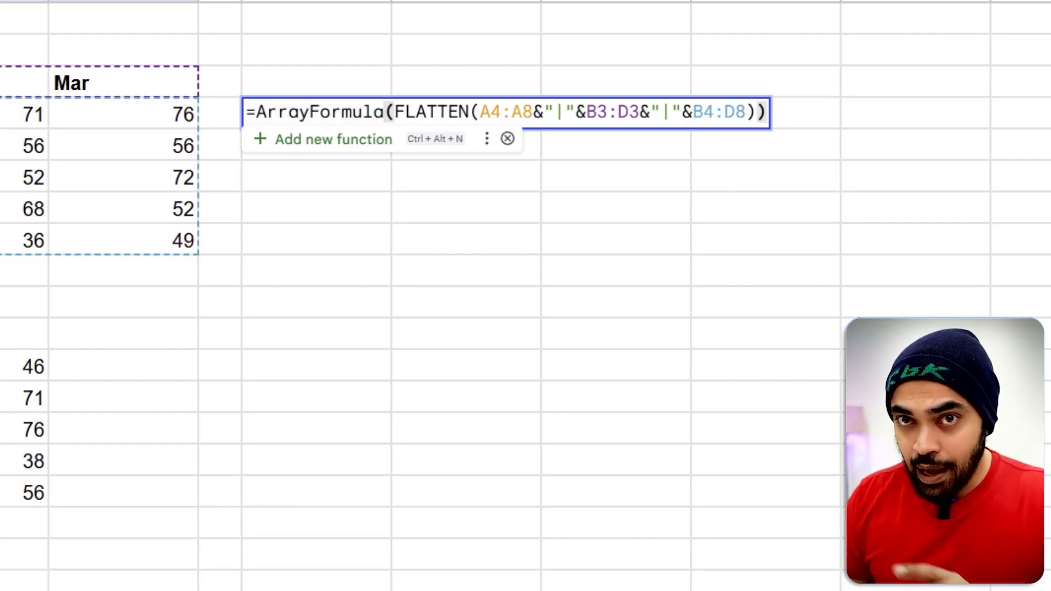
{"action": "key", "text": "Return"}
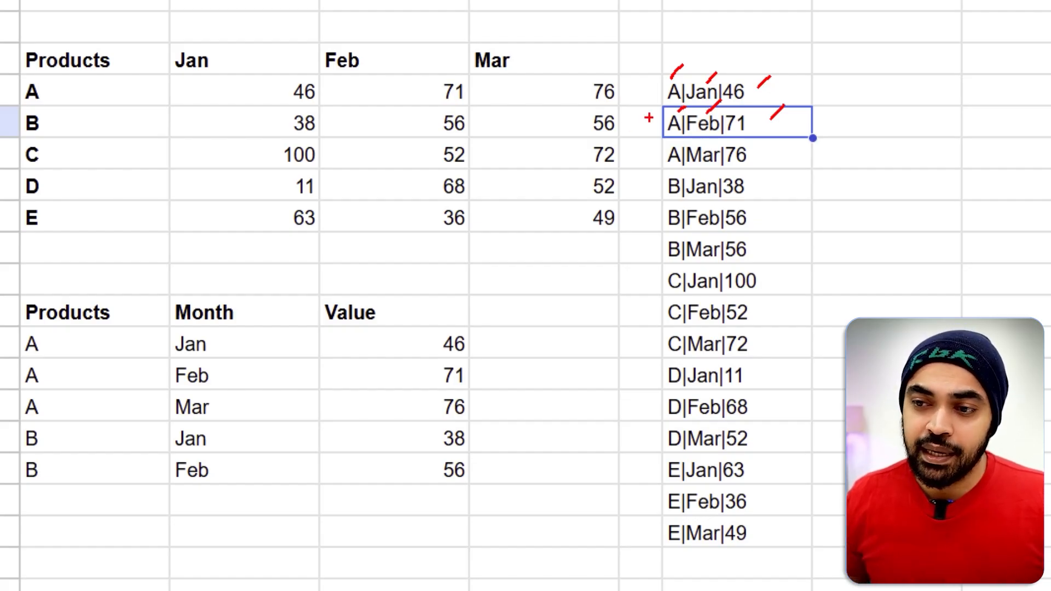
Step: Examine how the flattened entries from F4 downward combine product, month and value with pipe separators
{"action": "left_click_drag", "start_coordinate": [693, 103], "coordinate": [428, 378]}
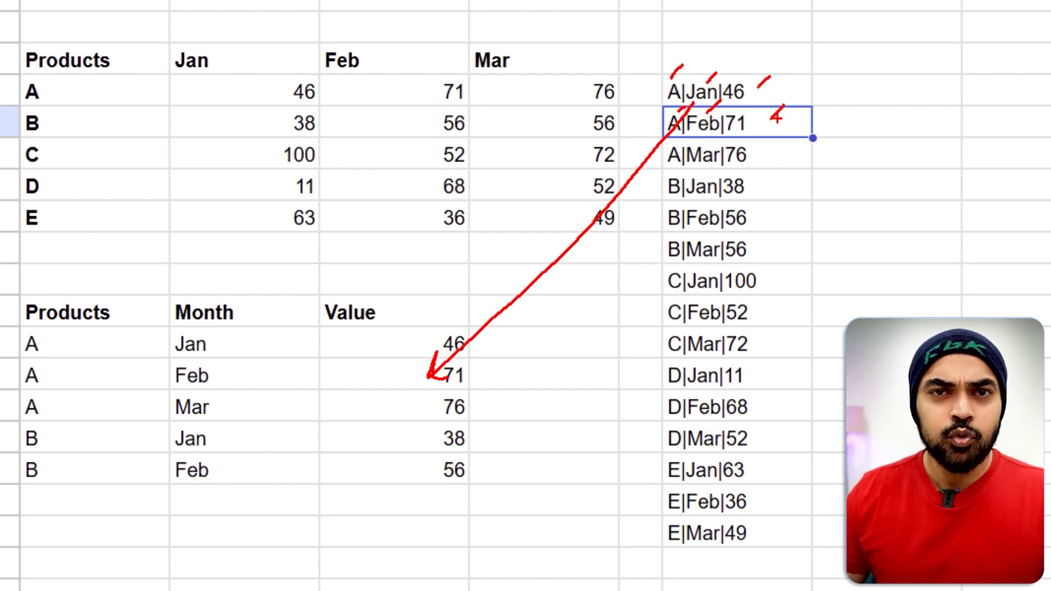
{"action": "key", "text": "Escape"}
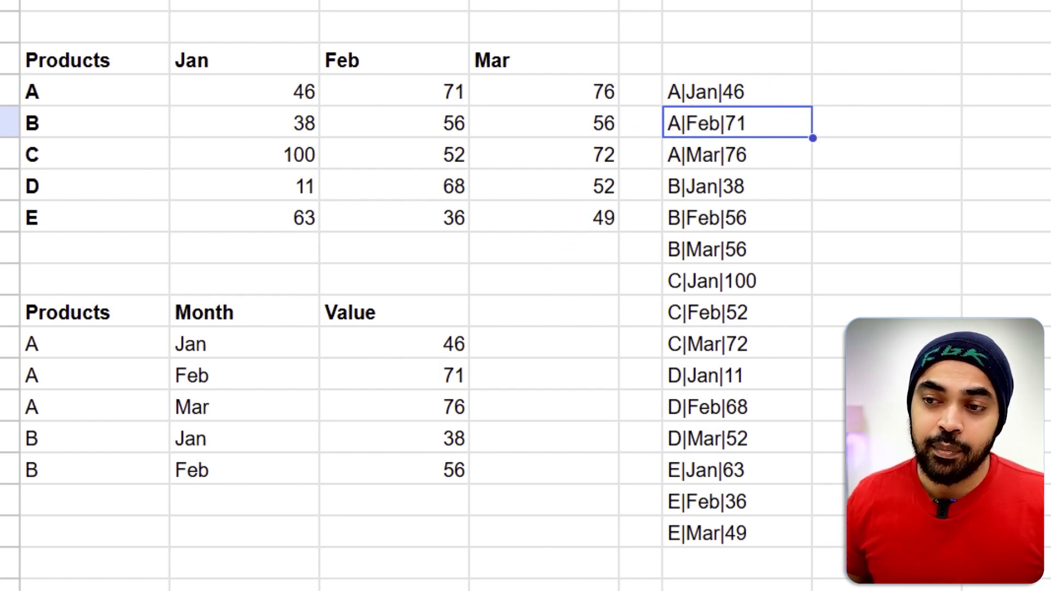
{"action": "left_click", "coordinate": [749, 94]}
{"action": "double_click", "coordinate": [749, 94]}
{"action": "key", "text": "Escape"}
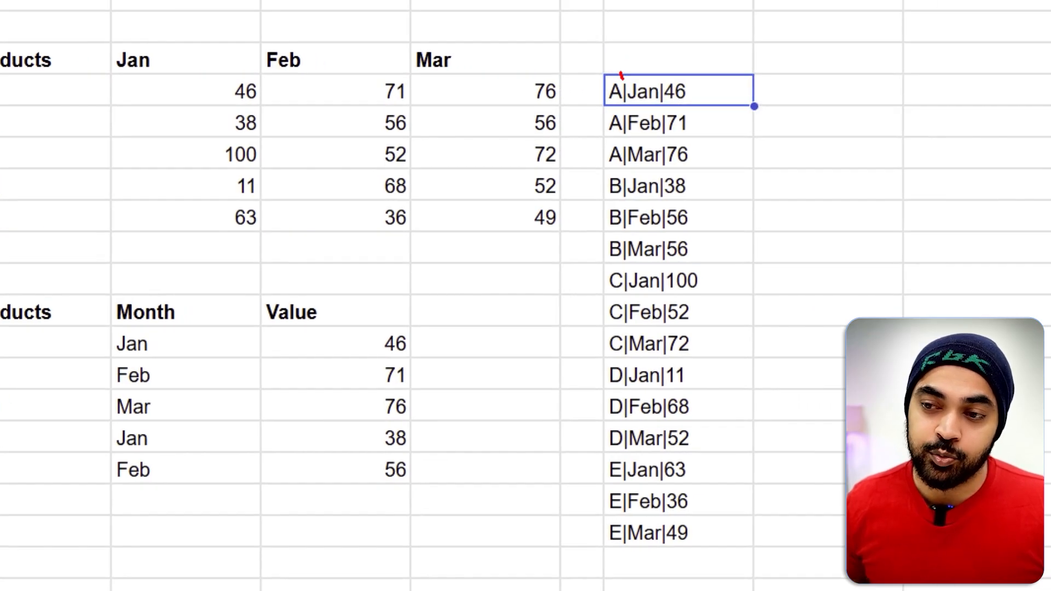
{"action": "mouse_move", "coordinate": [623, 80]}
{"action": "left_mouse_down"}
{"action": "mouse_move", "coordinate": [624, 110]}
{"action": "mouse_move", "coordinate": [661, 106]}
{"action": "left_mouse_up"}
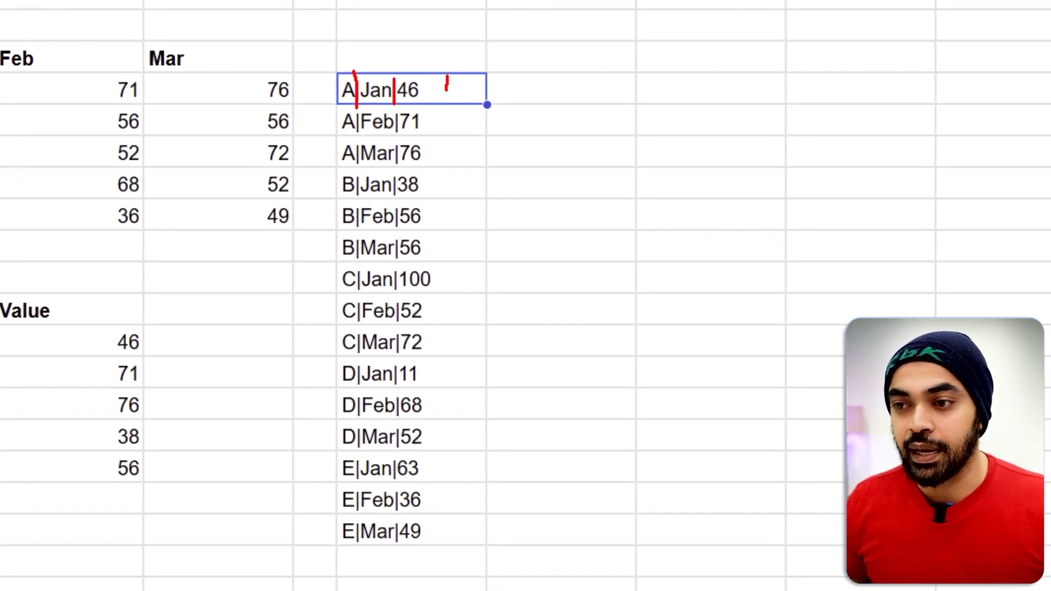
{"action": "left_click_drag", "start_coordinate": [546, 76], "coordinate": [593, 72]}
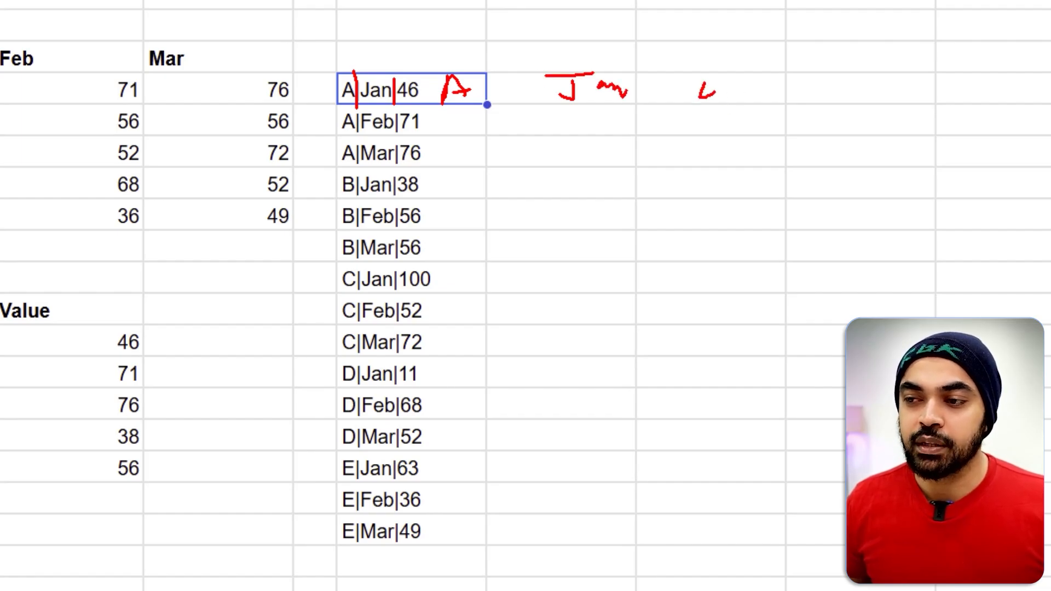
{"action": "key", "text": "Escape"}
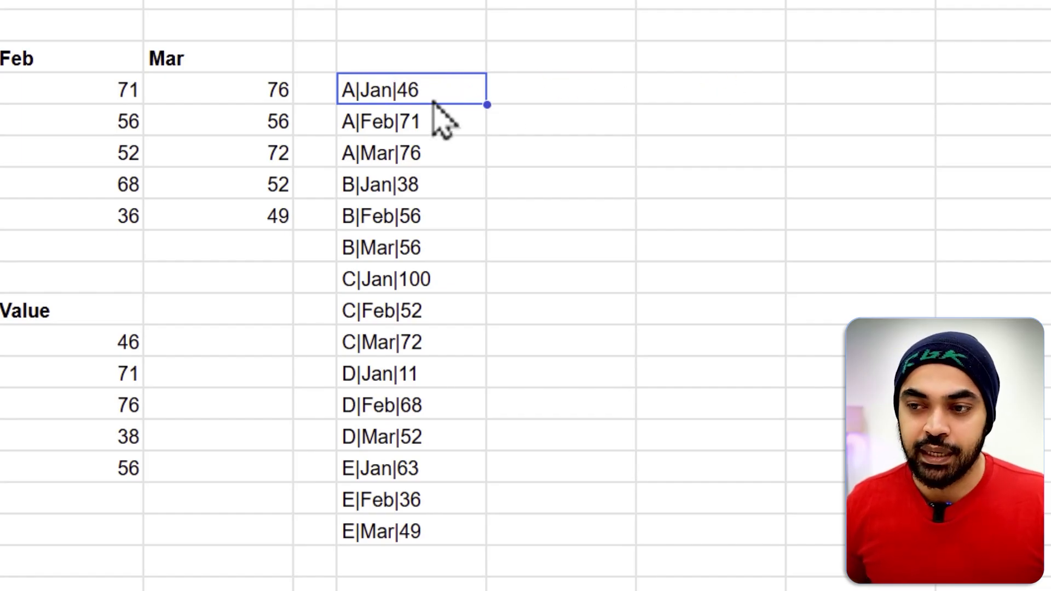
Step: Remove the ArrayFormula wrapper and its extra closing parenthesis from the F4 formula, keeping only the FLATTEN expression
{"action": "key", "text": "F2"}
{"action": "key", "text": "Left"}
{"action": "key", "text": "Left"}
{"action": "key", "text": "ctrl+Left"}
{"action": "key", "text": "ctrl+Left"}
{"action": "key", "text": "ctrl+Left"}
{"action": "key", "text": "ctrl+Left"}
{"action": "key", "text": "ctrl+Left"}
{"action": "key", "text": "ctrl+Left"}
{"action": "key", "text": "ctrl+Left"}
{"action": "key", "text": "ctrl+Left"}
{"action": "key", "text": "ctrl+Left"}
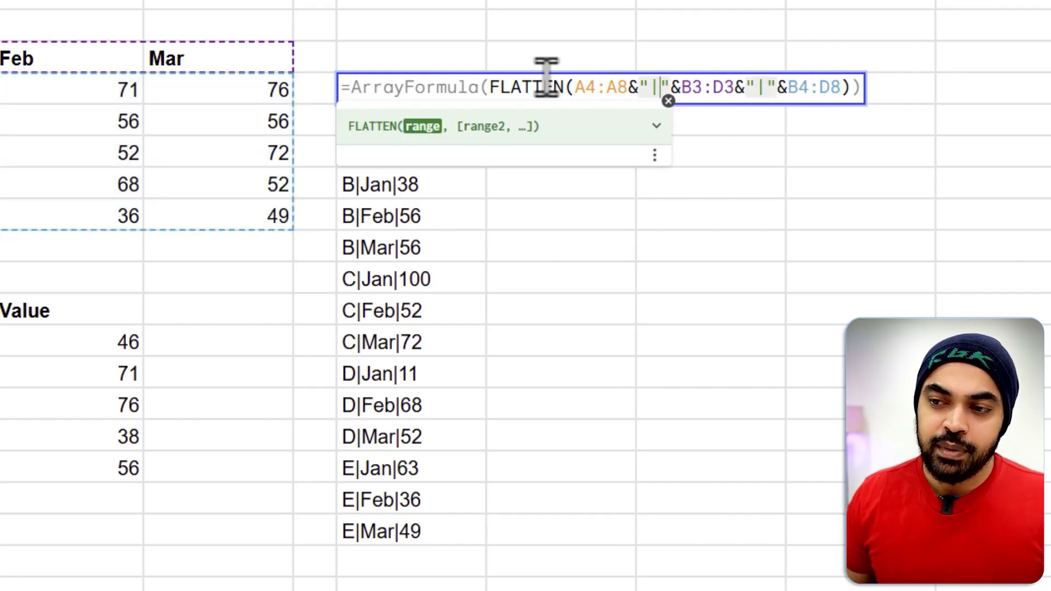
{"action": "key", "text": "ctrl+shift+Left"}
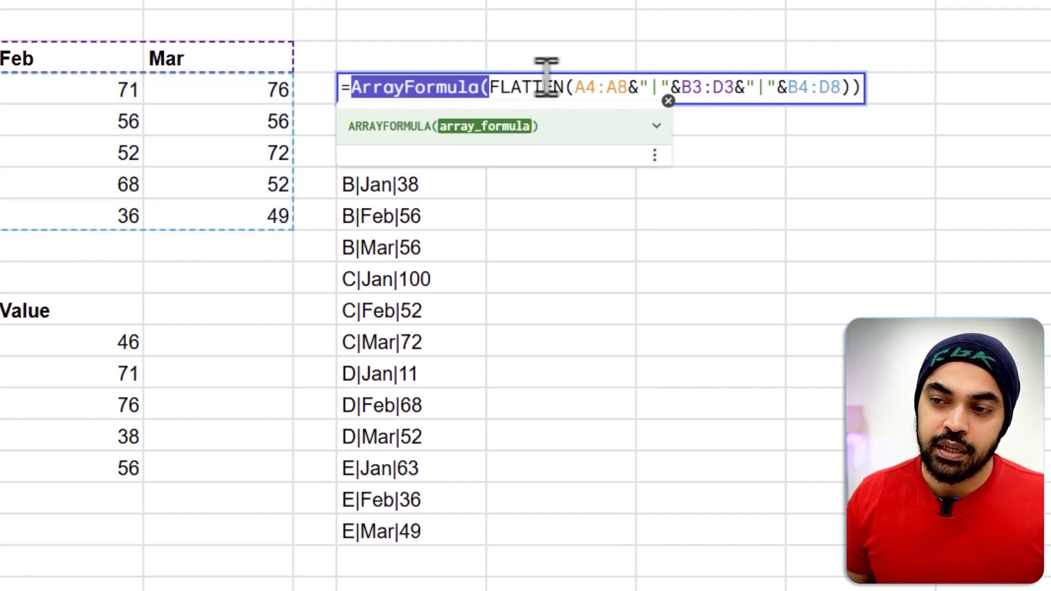
{"action": "key", "text": "BackSpace"}
{"action": "key", "text": "ctrl+Right"}
{"action": "key", "text": "ctrl+Right"}
{"action": "key", "text": "ctrl+Right"}
{"action": "key", "text": "ctrl+Right"}
{"action": "key", "text": "ctrl+Right"}
{"action": "key", "text": "ctrl+Right"}
{"action": "key", "text": "ctrl+Right"}
{"action": "key", "text": "ctrl+Right"}
{"action": "key", "text": "ctrl+Right"}
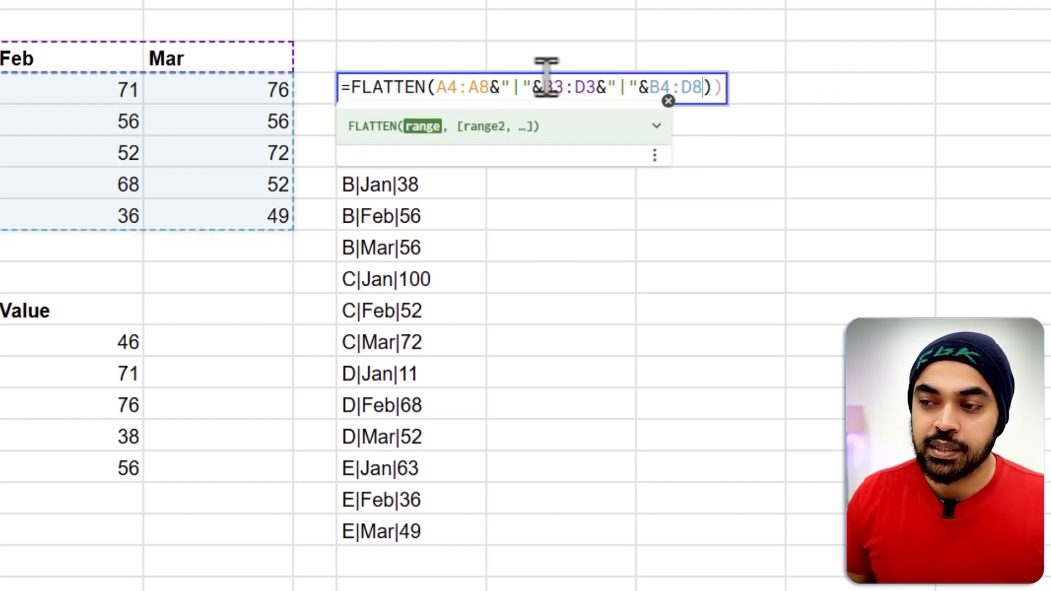
{"action": "key", "text": "BackSpace"}
Step: Insert SPLIT( in front of FLATTEN in the F4 formula so the flattened text becomes its first argument
{"action": "key", "text": "ctrl+Left"}
{"action": "key", "text": "ctrl+Left"}
{"action": "key", "text": "ctrl+Left"}
{"action": "key", "text": "ctrl+Left"}
{"action": "key", "text": "ctrl+Left"}
{"action": "key", "text": "ctrl+Left"}
{"action": "key", "text": "ctrl+Left"}
{"action": "key", "text": "ctrl+Left"}
{"action": "key", "text": "ctrl+Left"}
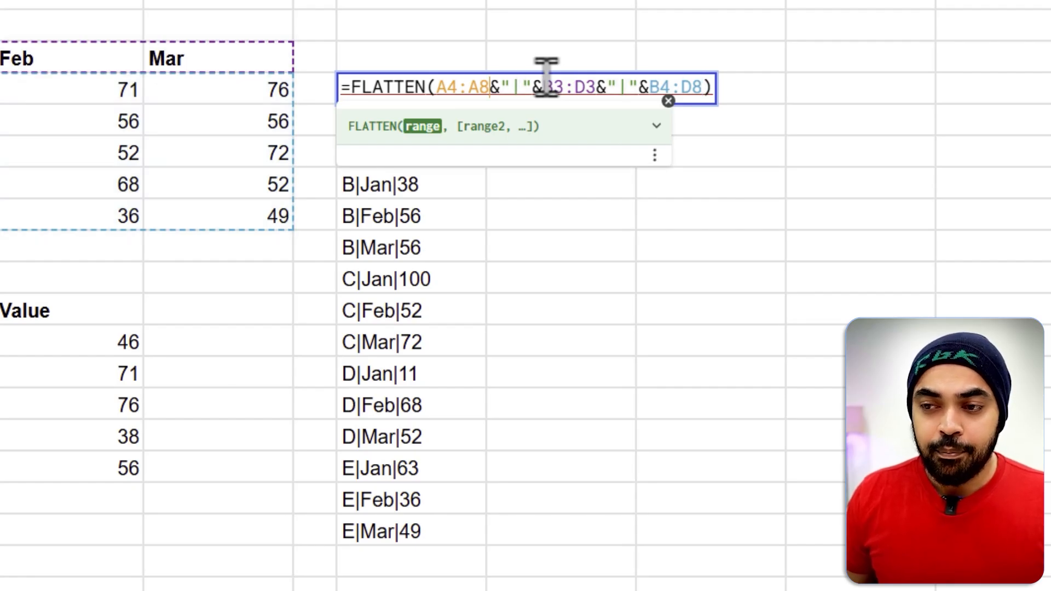
{"action": "type", "text": "SPL"}
{"action": "key", "text": "BackSpace"}
{"action": "key", "text": "BackSpace"}
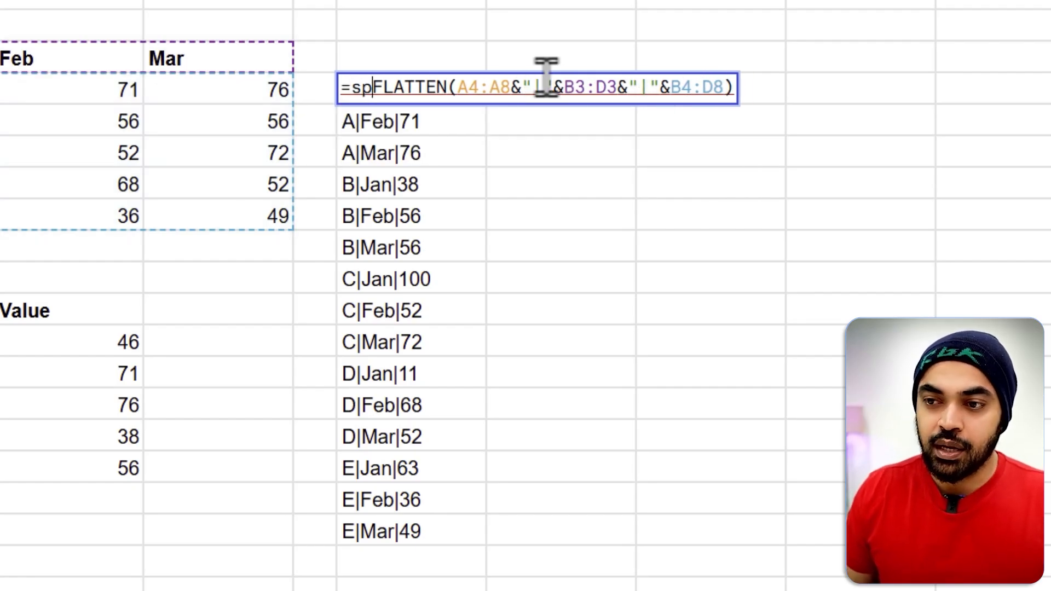
{"action": "type", "text": "PLIT("}
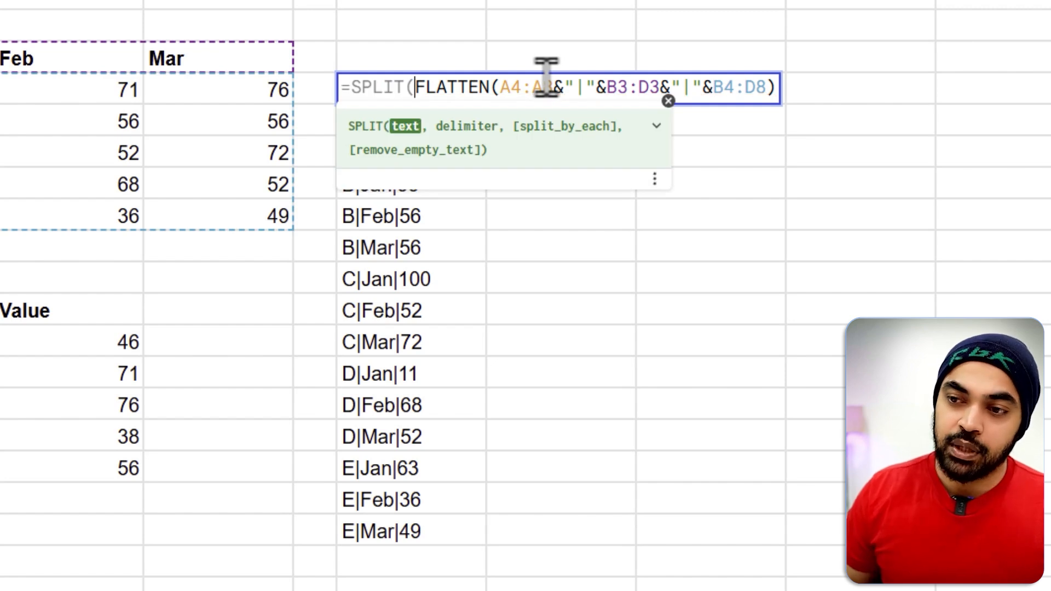
Step: Complete the SPLIT formula in F4 with the delimiter "|", wrap it in ArrayFormula and enter it
{"action": "left_click_drag", "start_coordinate": [325, 235], "coordinate": [465, 260]}
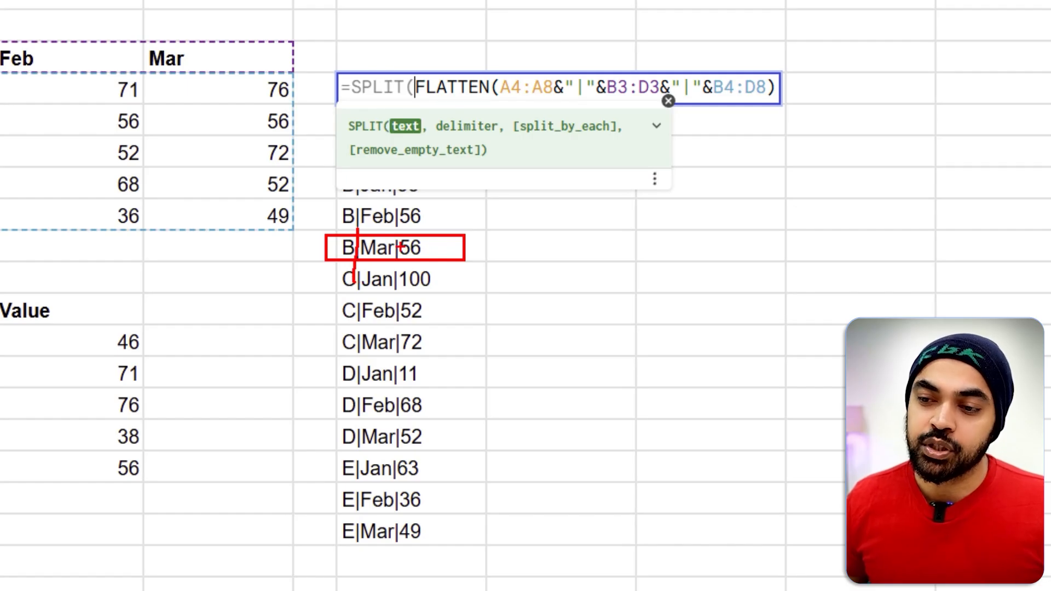
{"action": "left_click", "coordinate": [793, 87]}
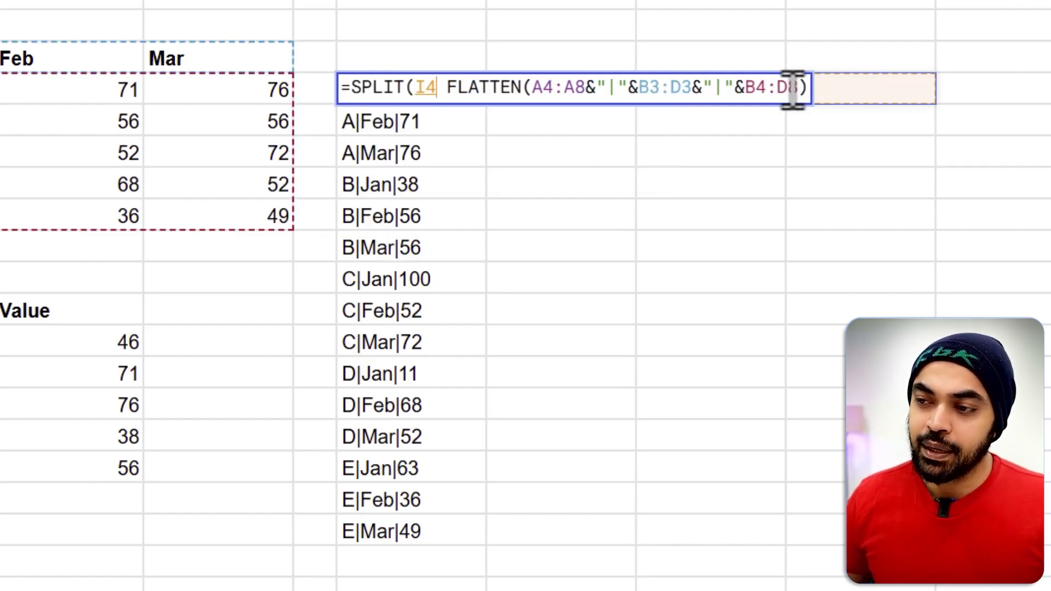
{"action": "type", "text": ", \""}
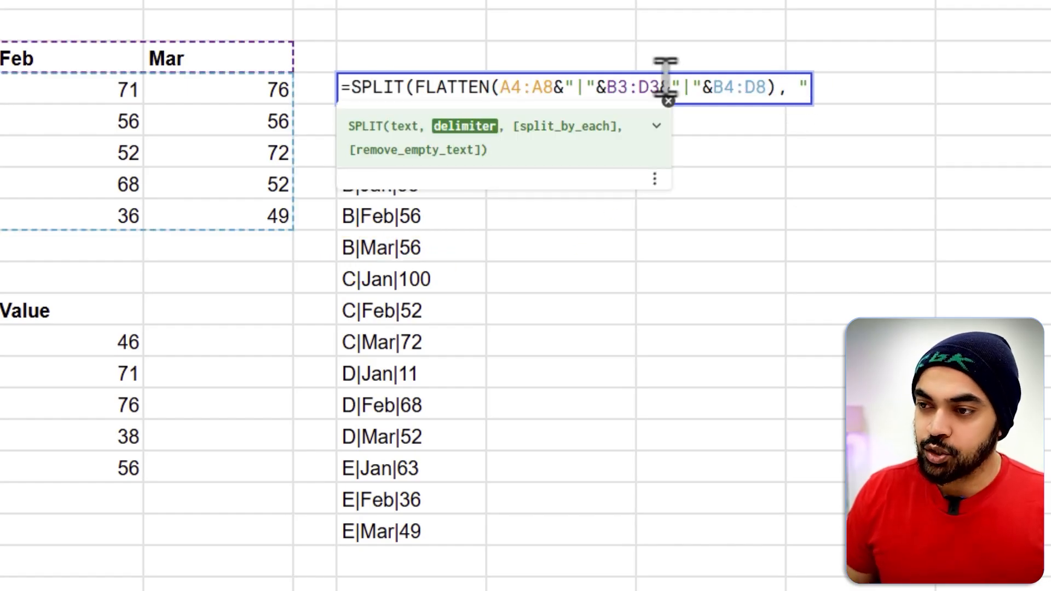
{"action": "type", "text": "|"}
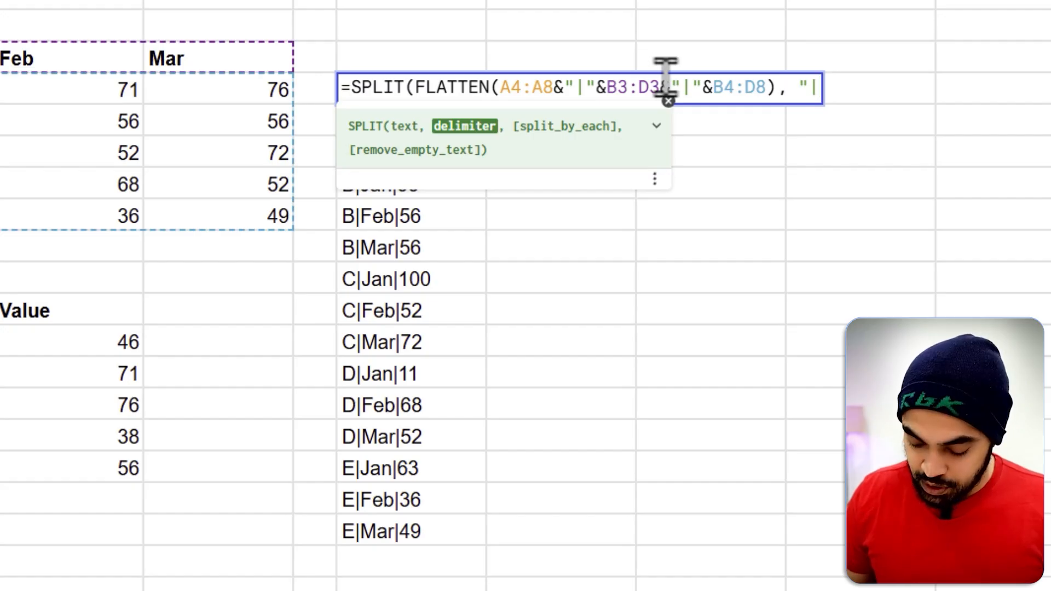
{"action": "type", "text": "\")"}
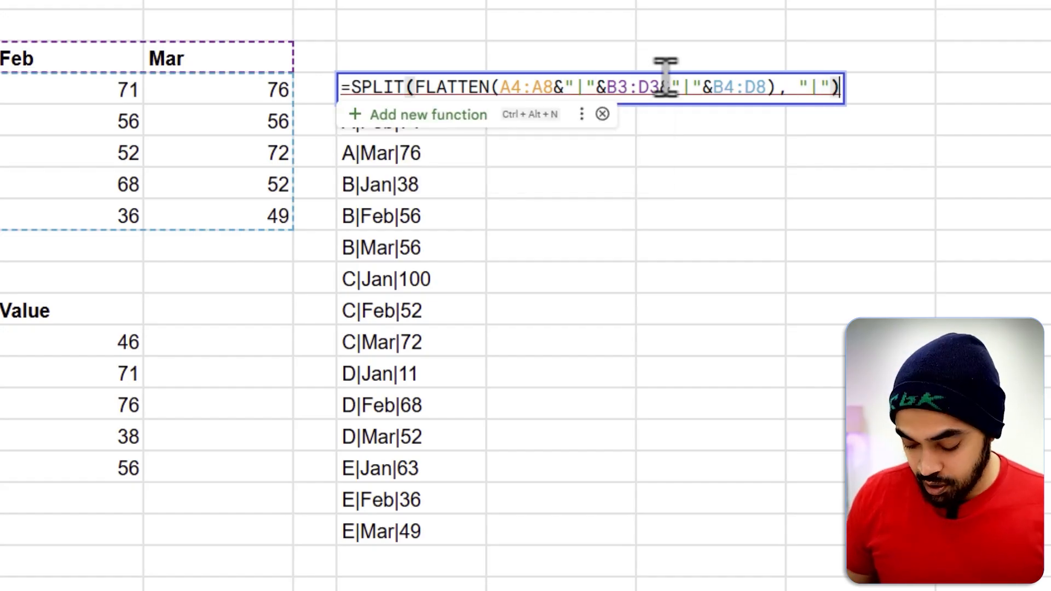
{"action": "key", "text": "ctrl+shift+Return"}
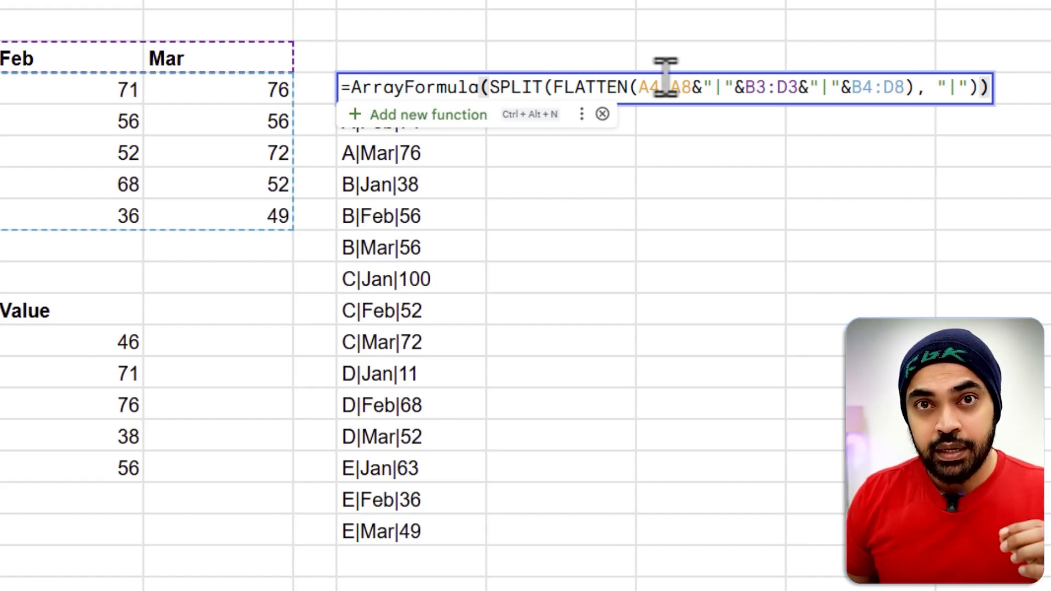
{"action": "key", "text": "Return"}
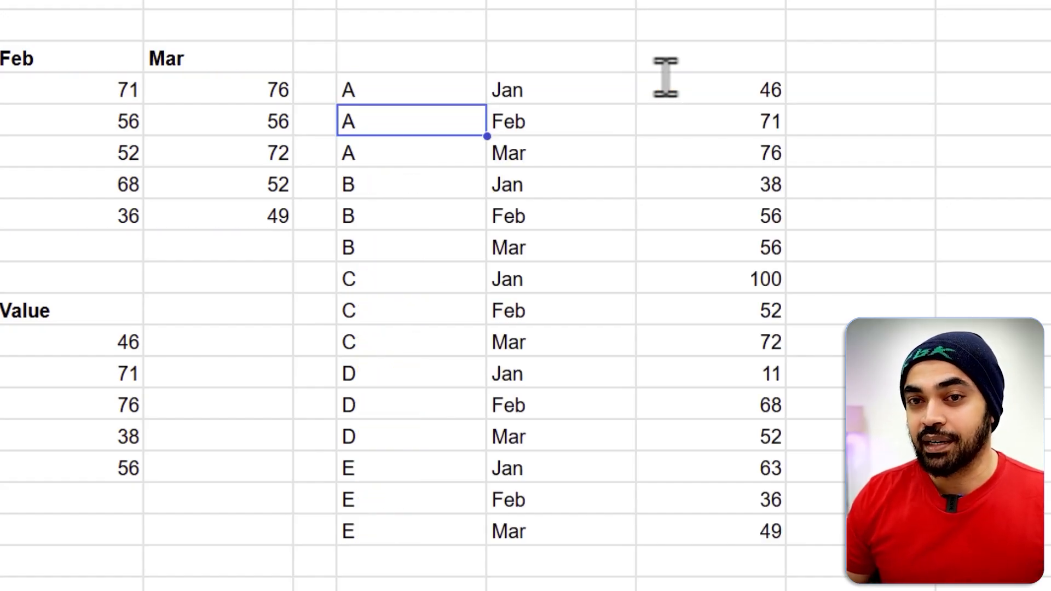
Step: Set product A's Jan value in the source table to 100 and check the matching value in the unpivoted output
{"action": "key", "text": "Up"}
{"action": "key", "text": "Up"}
{"action": "key", "text": "shift+Right"}
{"action": "key", "text": "shift+Right"}
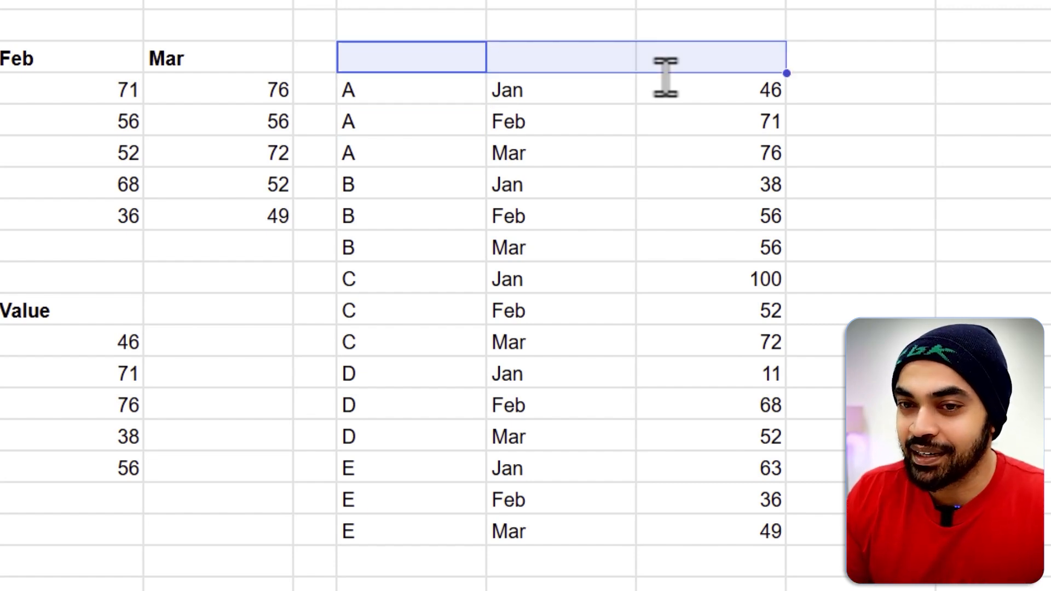
{"action": "key", "text": "Left"}
{"action": "key", "text": "Left"}
{"action": "key", "text": "Left"}
{"action": "key", "text": "Left"}
{"action": "key", "text": "Down"}
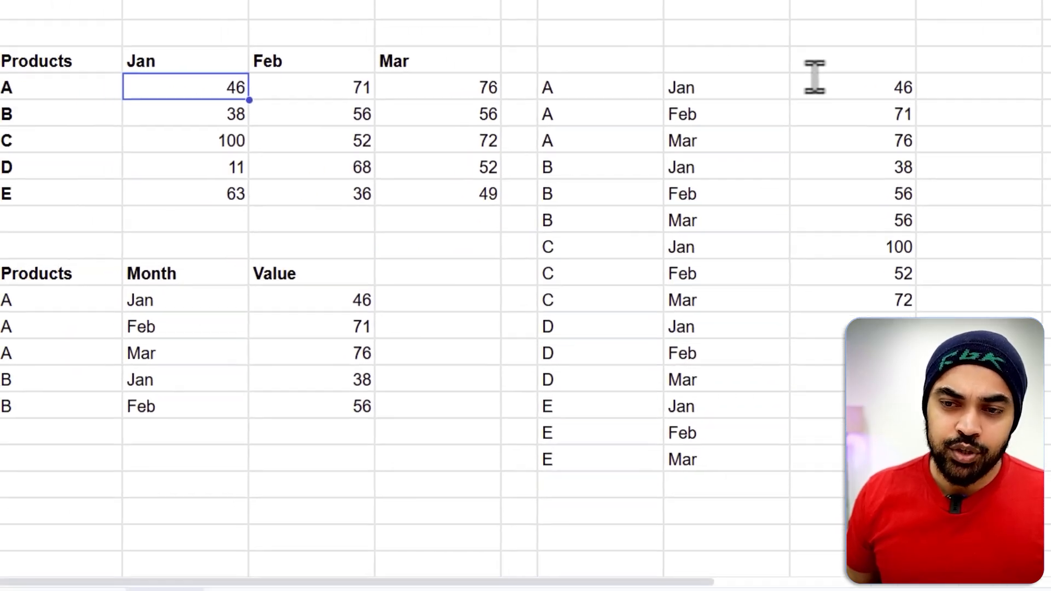
{"action": "type", "text": "100"}
{"action": "key", "text": "Return"}
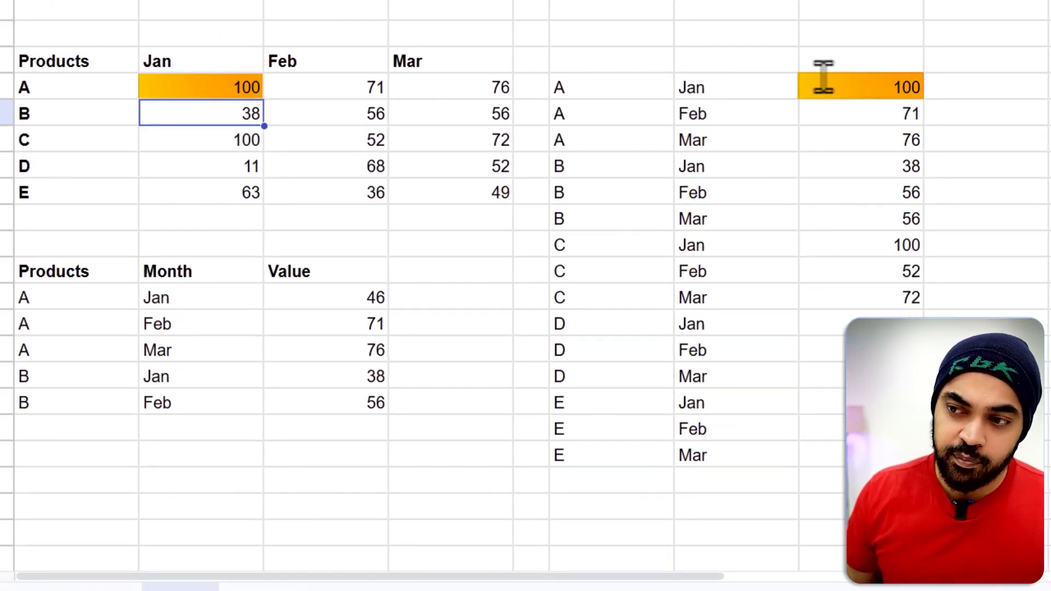
{"action": "left_click", "coordinate": [869, 89]}
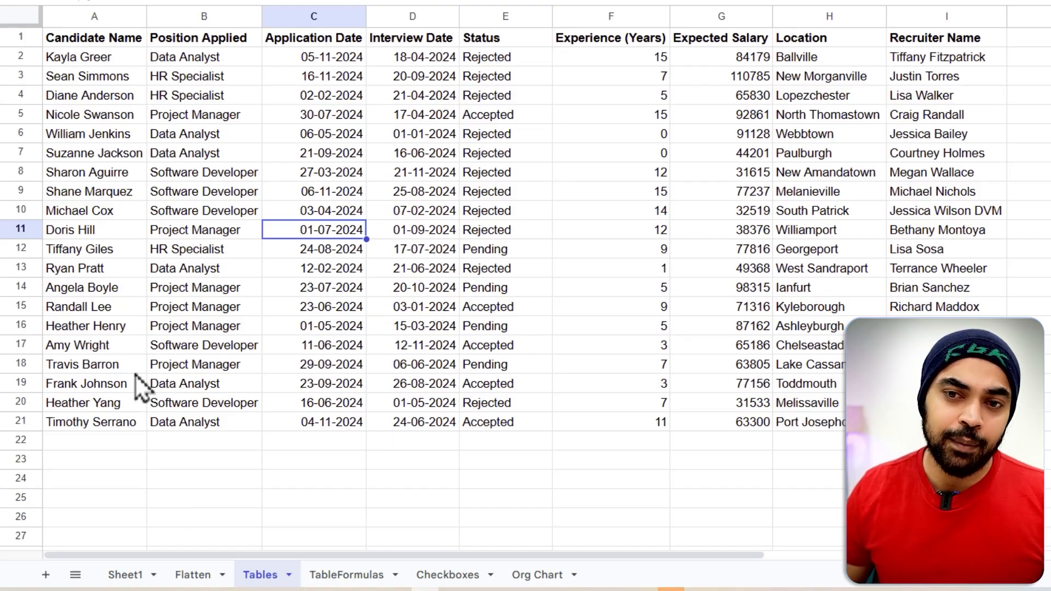
Step: Select the whole candidate dataset A1:I21 on the Tables sheet and convert it to a table
{"action": "left_click", "coordinate": [106, 15]}
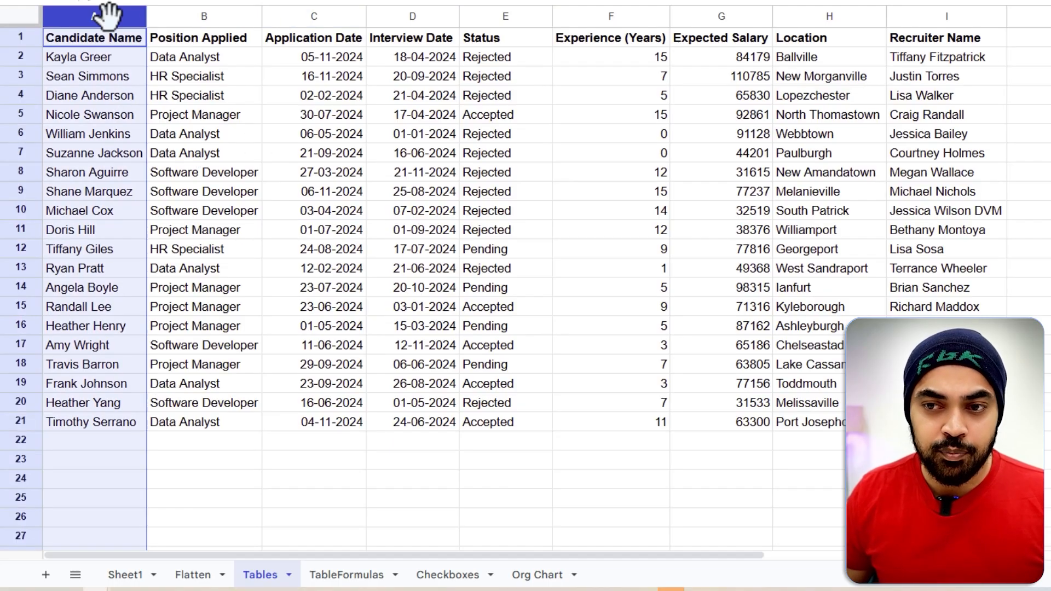
{"action": "left_click", "coordinate": [359, 16]}
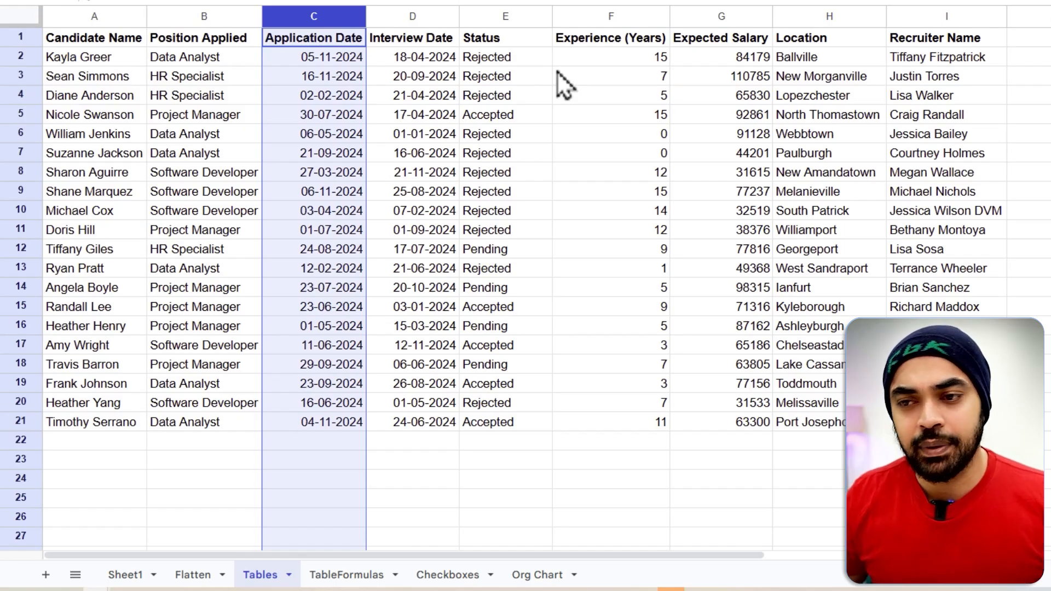
{"action": "left_click", "coordinate": [557, 160]}
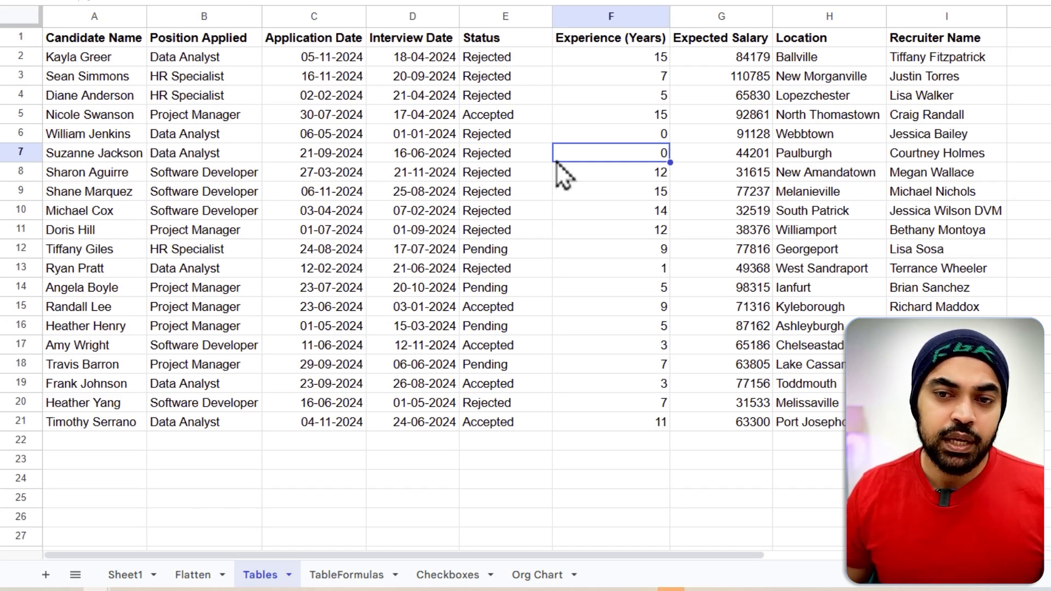
{"action": "left_click", "coordinate": [99, 113]}
{"action": "key", "text": "ctrl+a"}
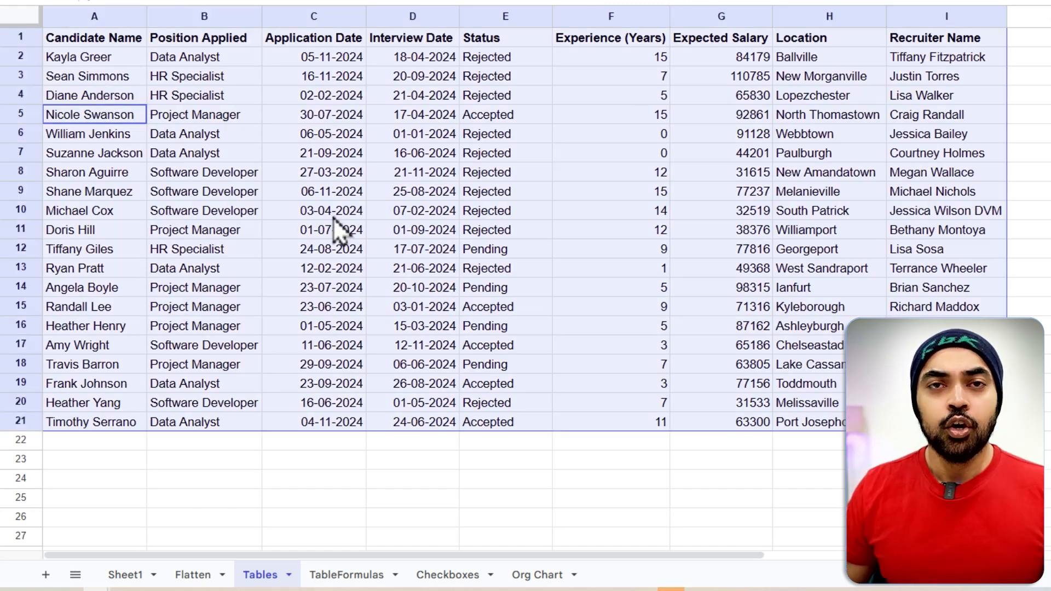
{"action": "left_click", "coordinate": [241, 193]}
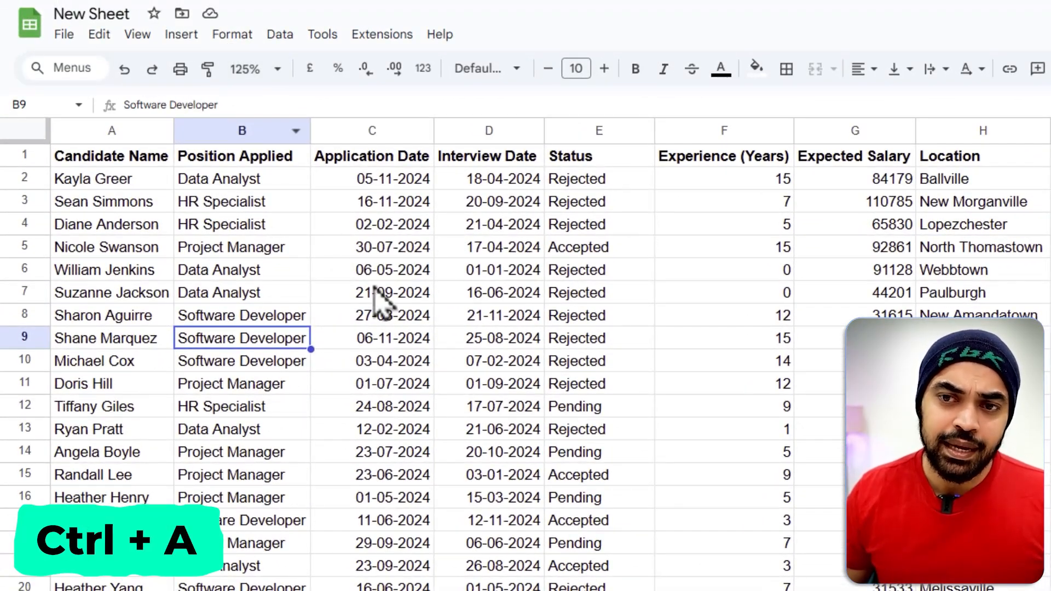
{"action": "key", "text": "ctrl+a"}
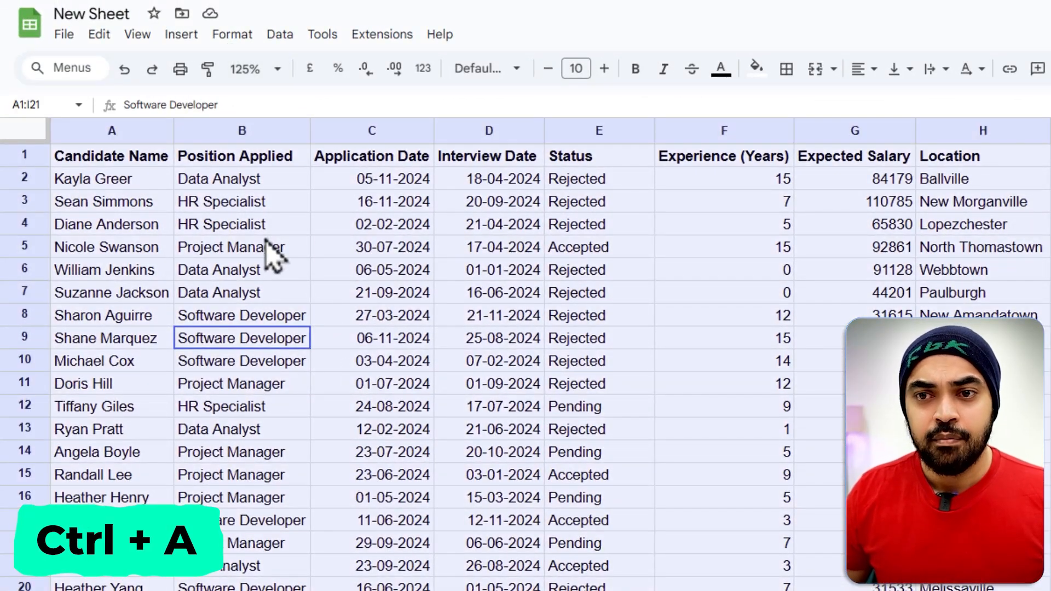
{"action": "left_click", "coordinate": [233, 36]}
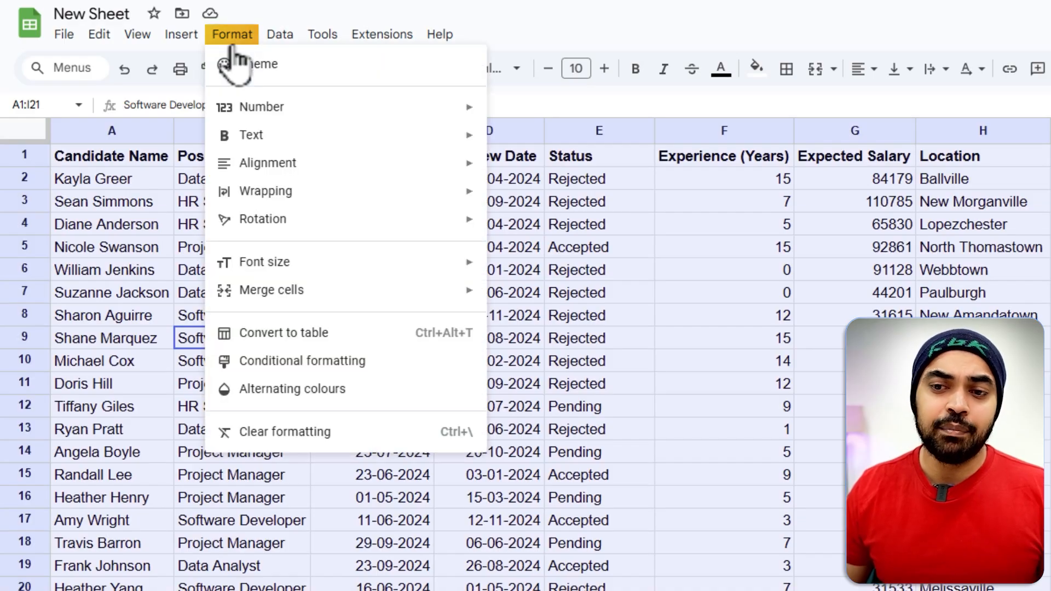
{"action": "left_click", "coordinate": [276, 345]}
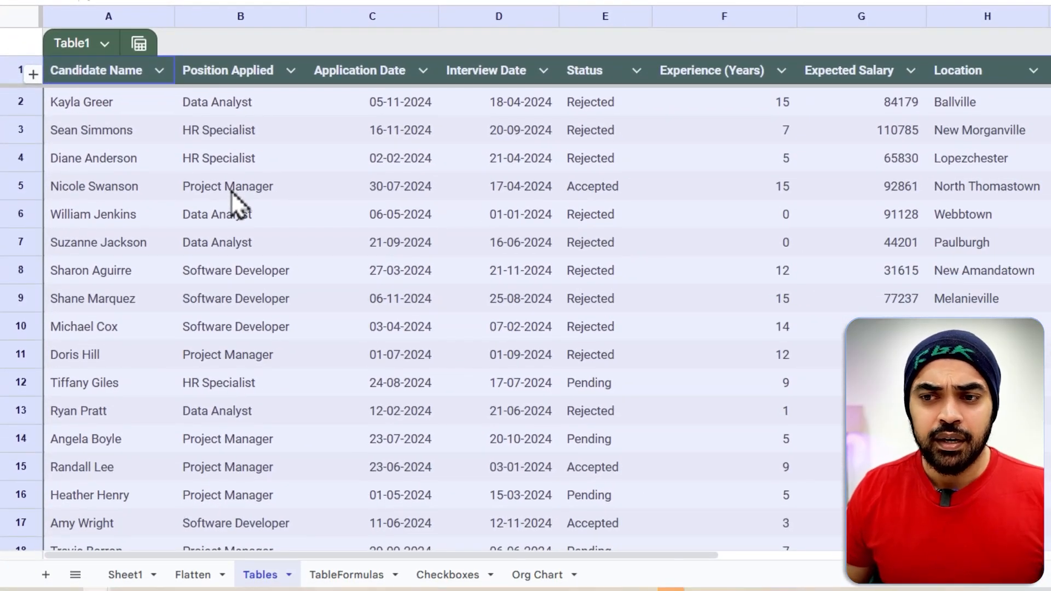
Step: Rename the new candidate table as InterviewData
{"action": "left_click", "coordinate": [430, 214]}
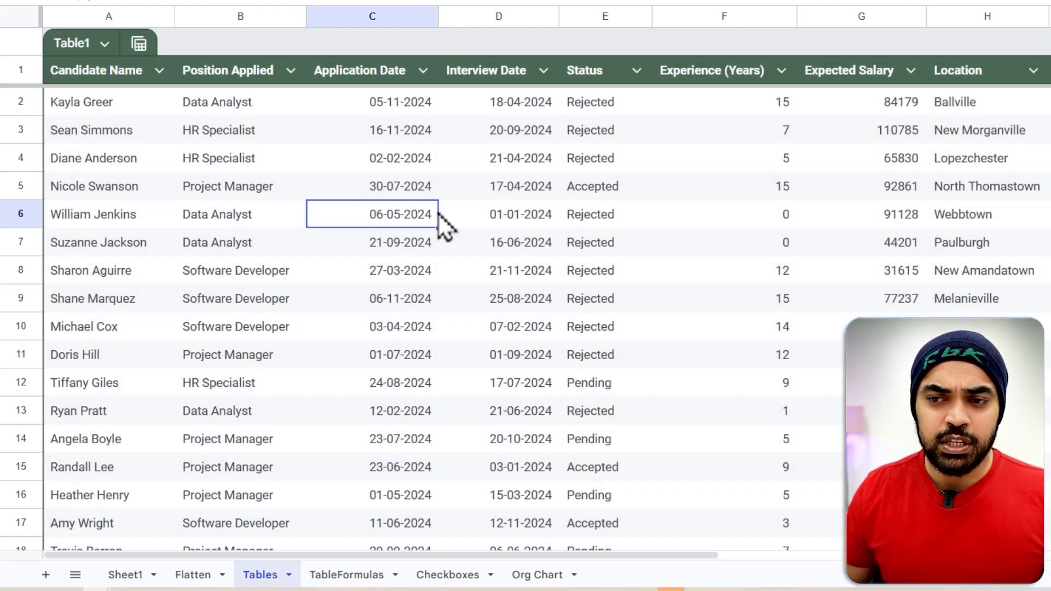
{"action": "left_click_drag", "start_coordinate": [400, 99], "coordinate": [393, 222]}
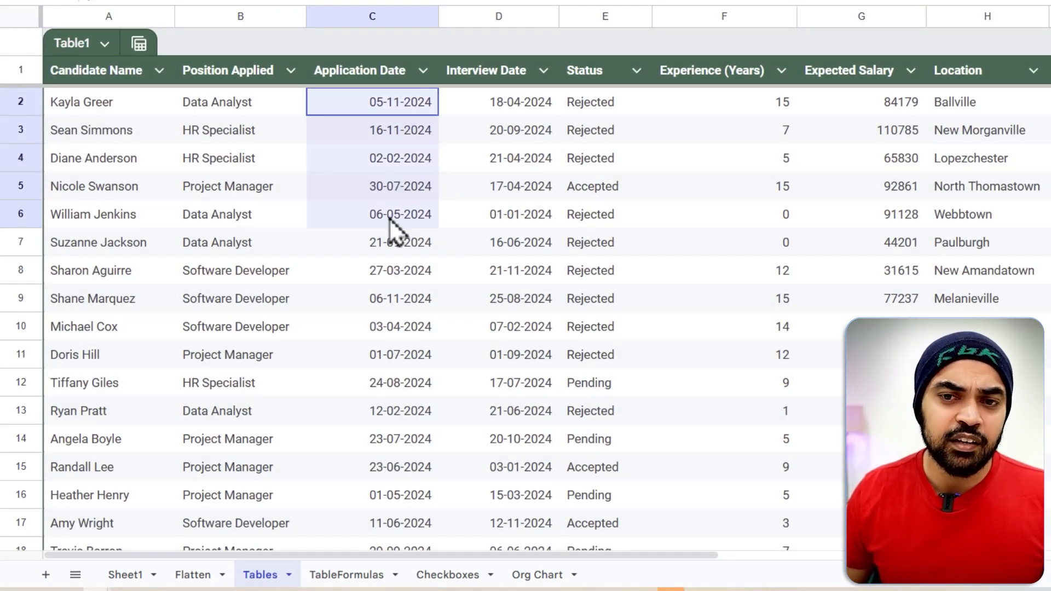
{"action": "left_click", "coordinate": [76, 44]}
{"action": "type", "text": "InterviewData"}
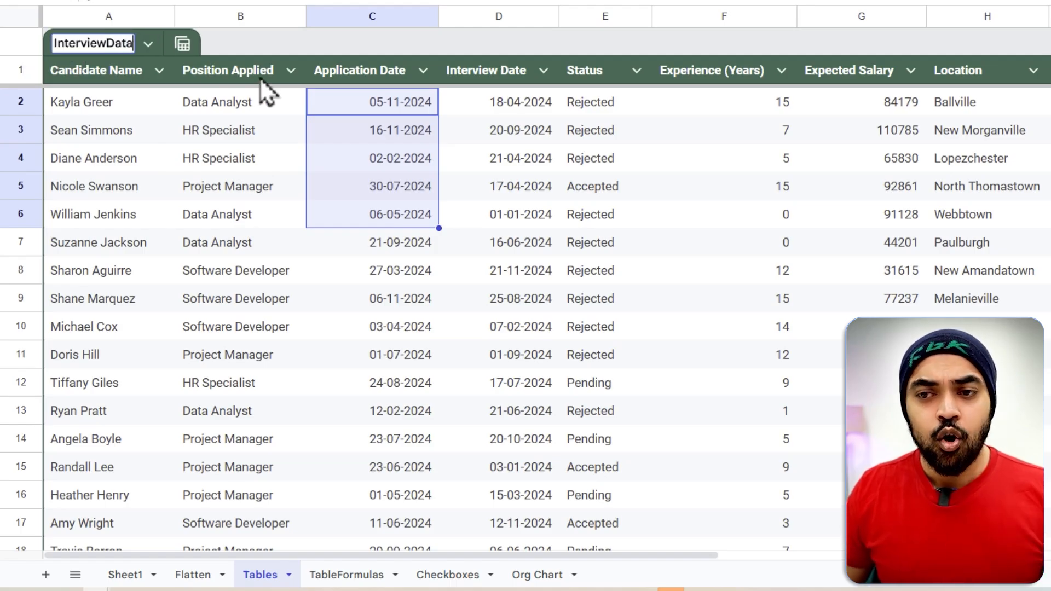
{"action": "key", "text": "Return"}
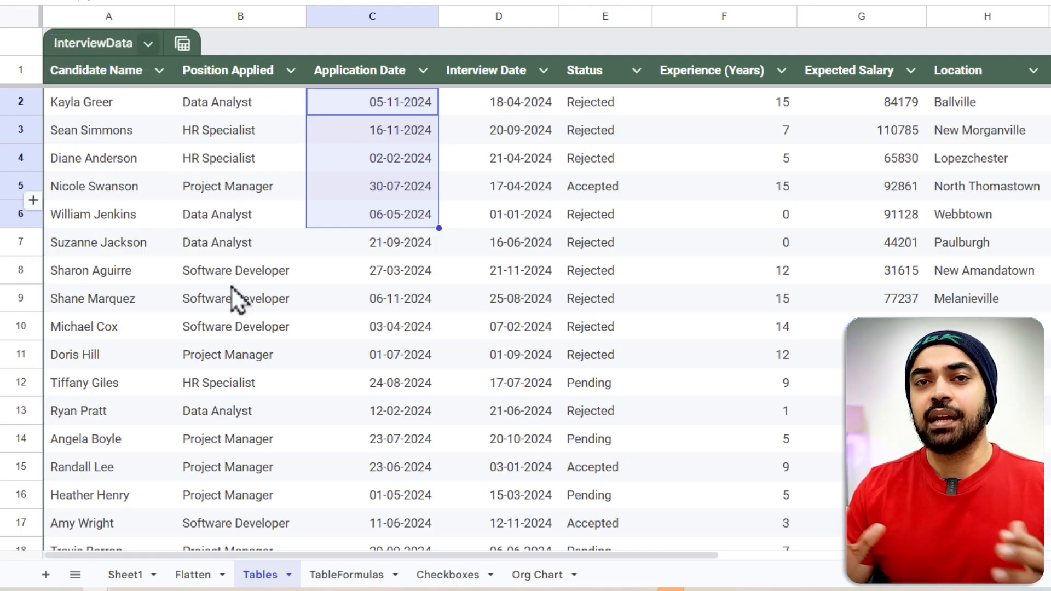
Step: Group the InterviewData table by its Status column
{"action": "left_click", "coordinate": [630, 216]}
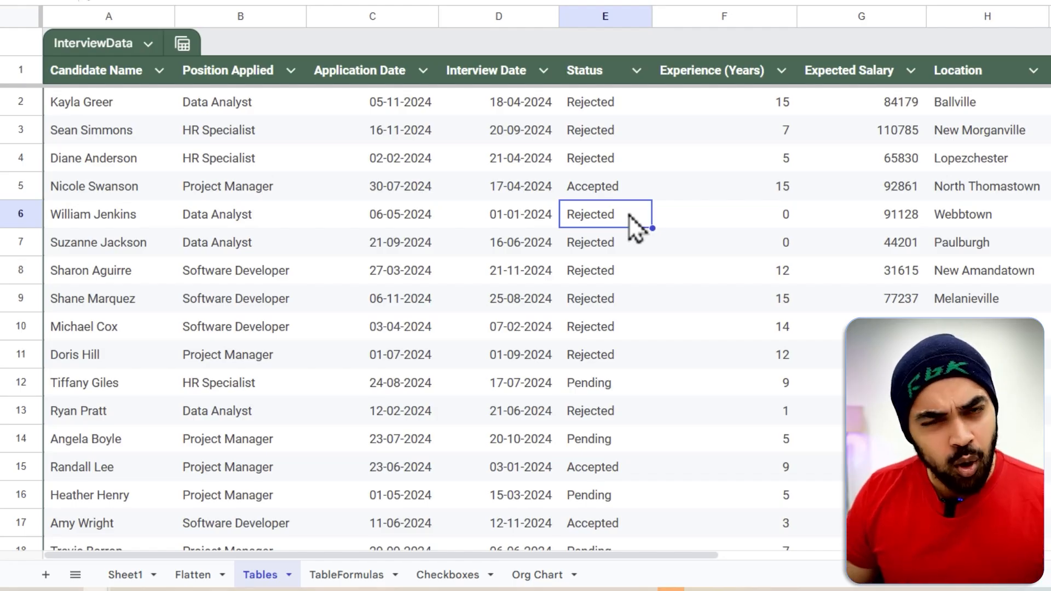
{"action": "left_click", "coordinate": [456, 310]}
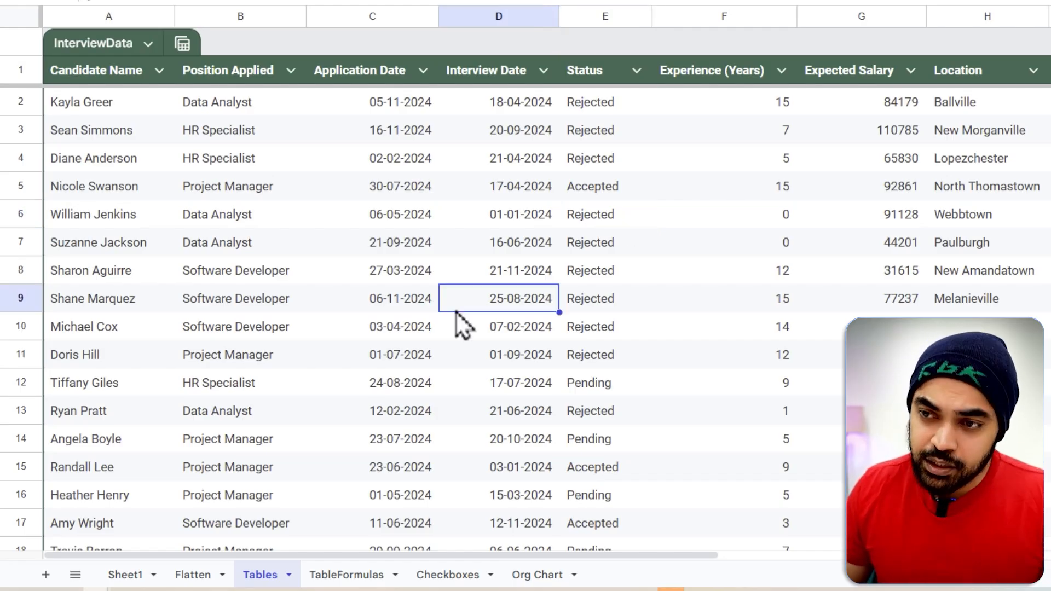
{"action": "left_click", "coordinate": [607, 75]}
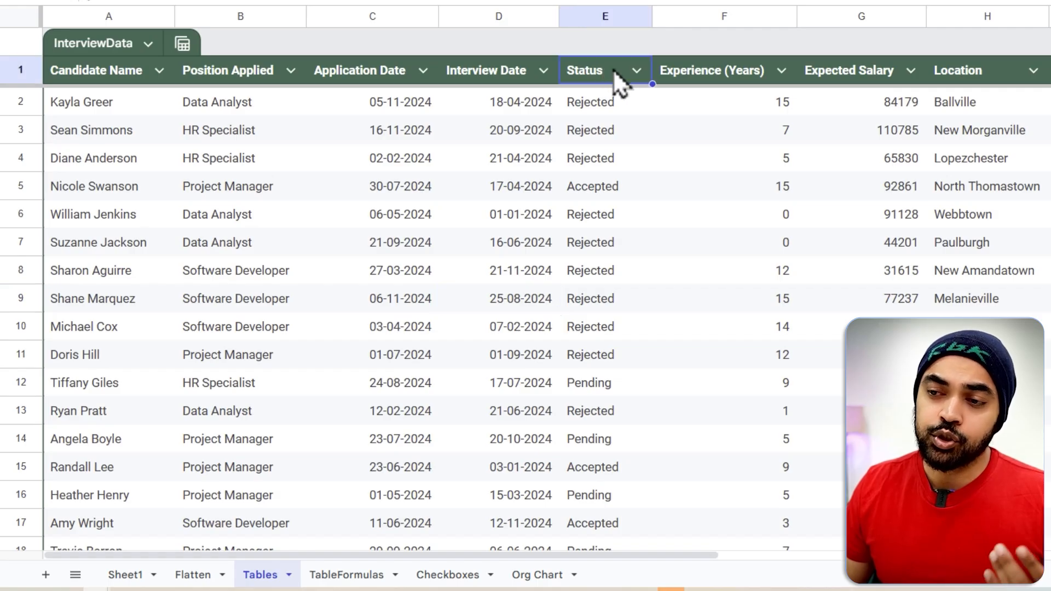
{"action": "left_click", "coordinate": [643, 73]}
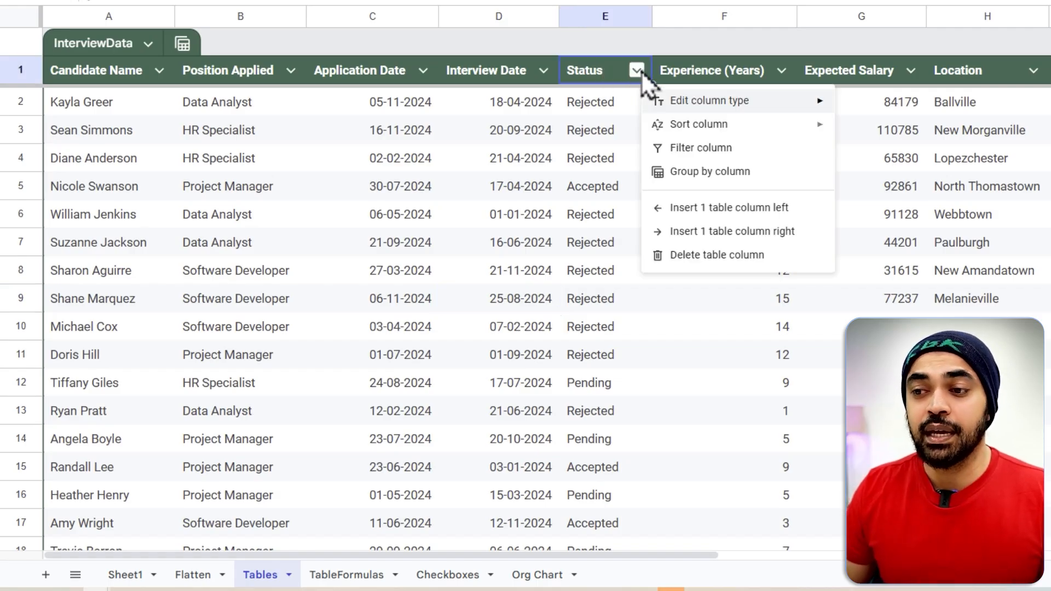
{"action": "left_click", "coordinate": [677, 181]}
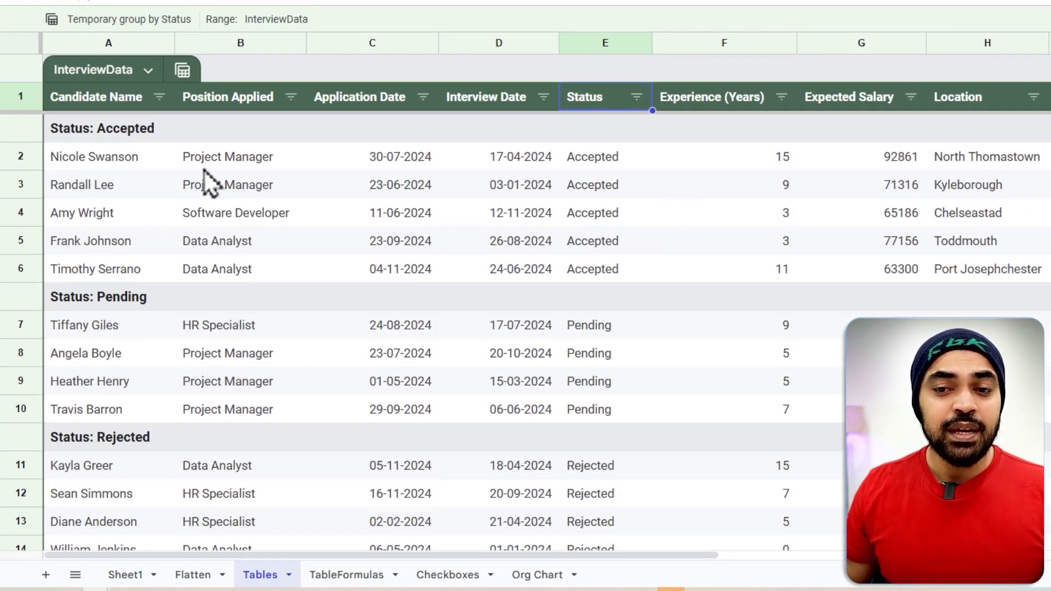
Step: Examine the Accepted, Pending and Rejected groups and the option for saving the grouped view
{"action": "mouse_move", "coordinate": [50, 140]}
{"action": "left_mouse_down"}
{"action": "mouse_move", "coordinate": [518, 256]}
{"action": "mouse_move", "coordinate": [801, 279]}
{"action": "left_mouse_up"}
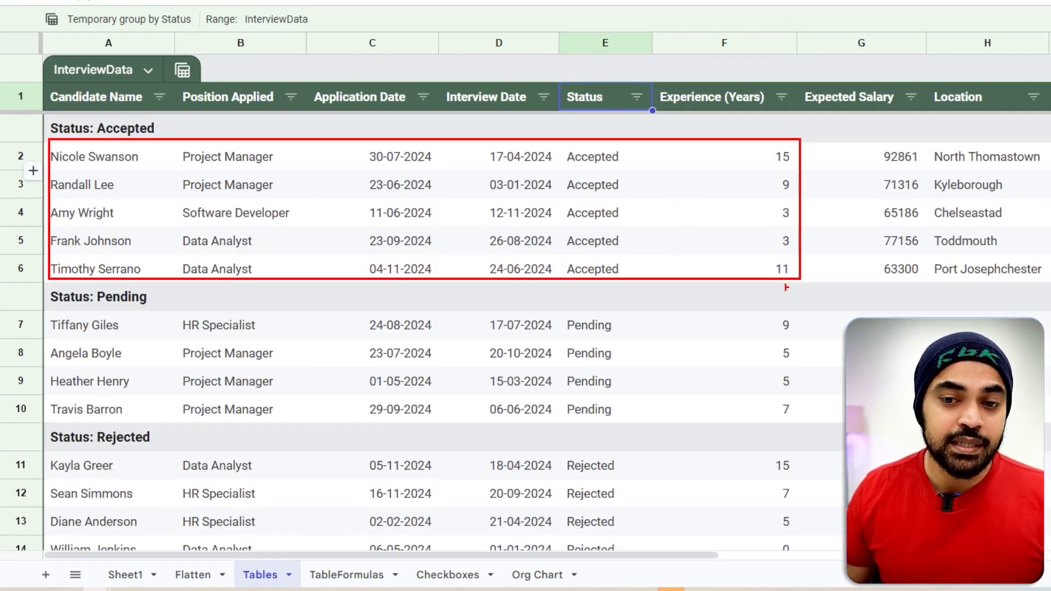
{"action": "left_click_drag", "start_coordinate": [77, 318], "coordinate": [710, 423]}
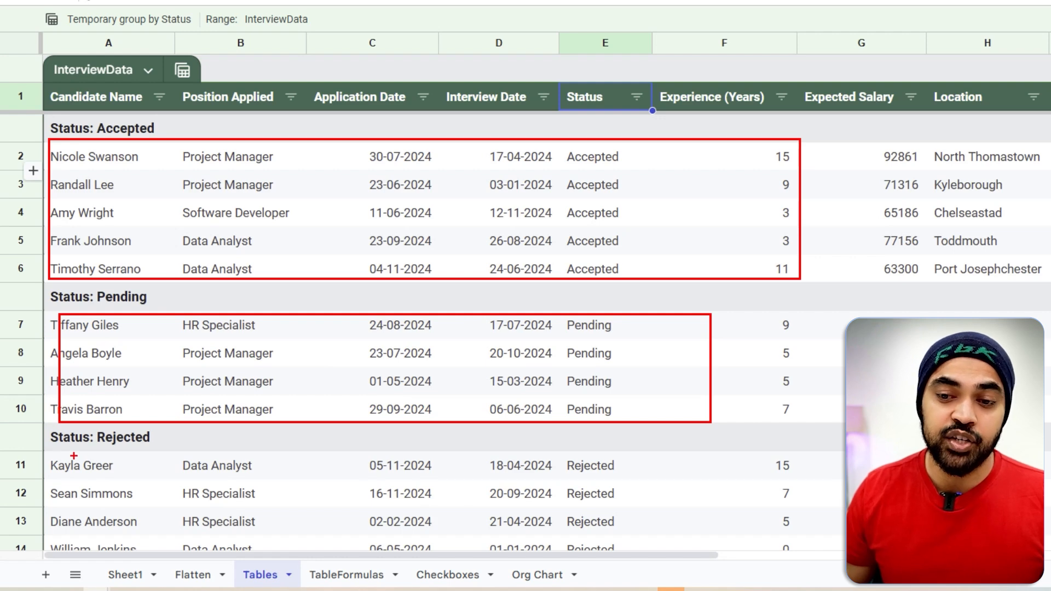
{"action": "mouse_move", "coordinate": [48, 453]}
{"action": "left_mouse_down"}
{"action": "mouse_move", "coordinate": [446, 541]}
{"action": "mouse_move", "coordinate": [639, 566]}
{"action": "left_mouse_up"}
{"action": "key", "text": "Escape"}
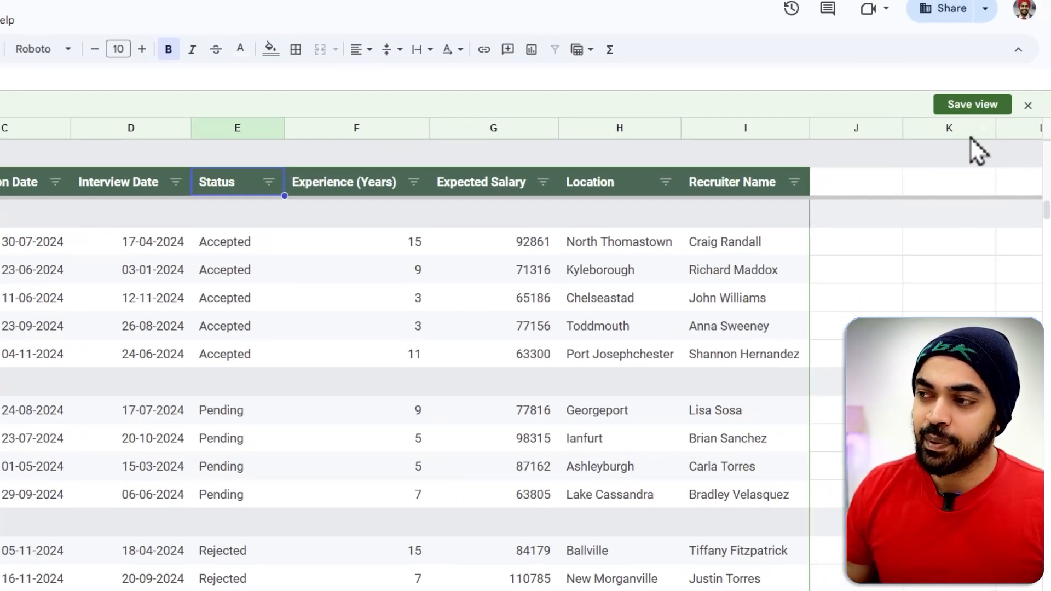
{"action": "key", "text": "ctrl+2"}
{"action": "left_click_drag", "start_coordinate": [930, 75], "coordinate": [1020, 126]}
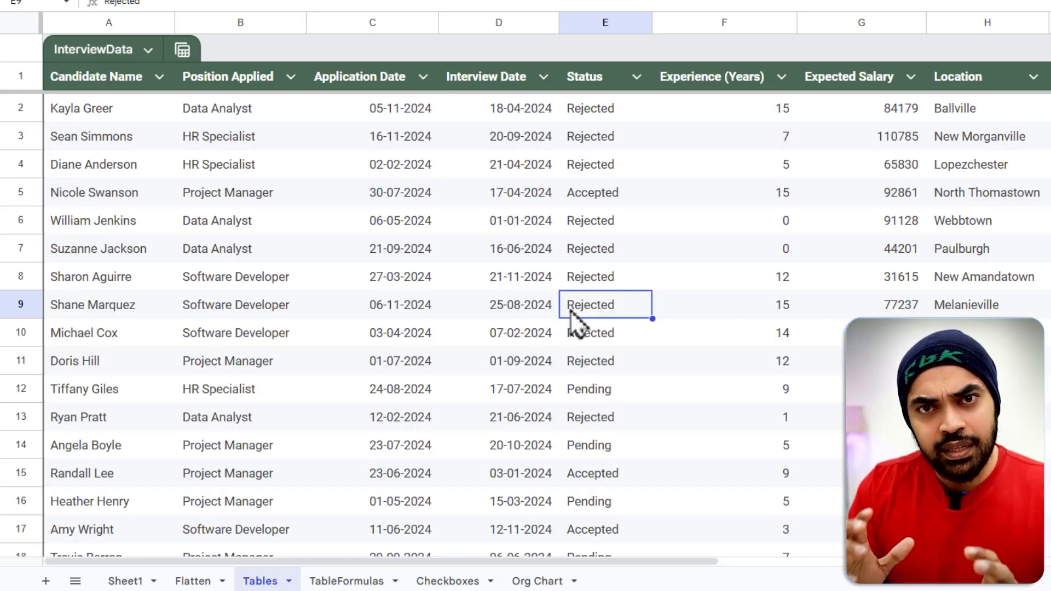
Step: Set the column type of the Interview Date column to Date
{"action": "left_click", "coordinate": [480, 78]}
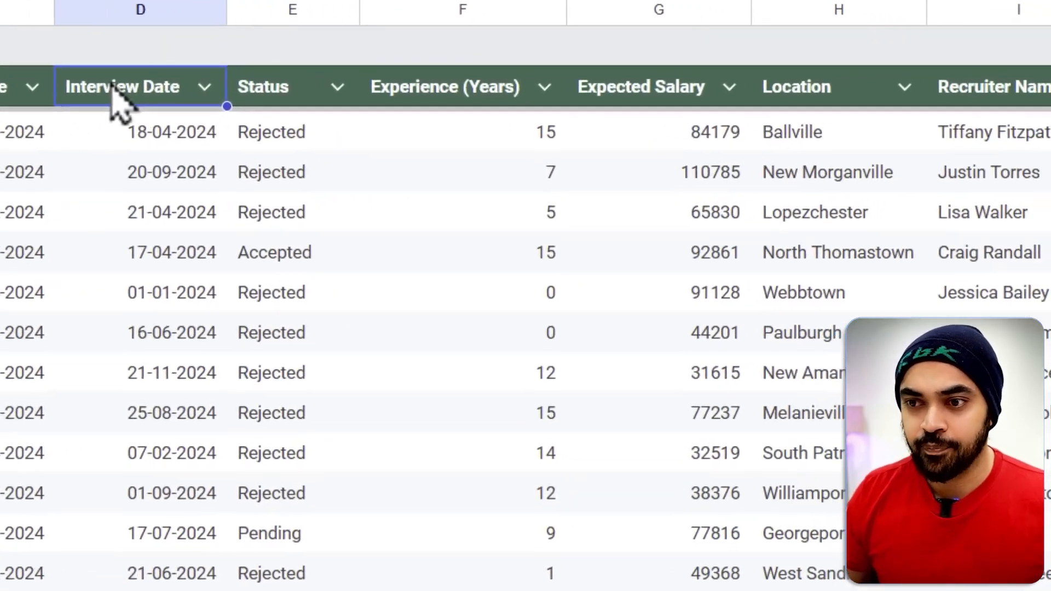
{"action": "left_click", "coordinate": [204, 87]}
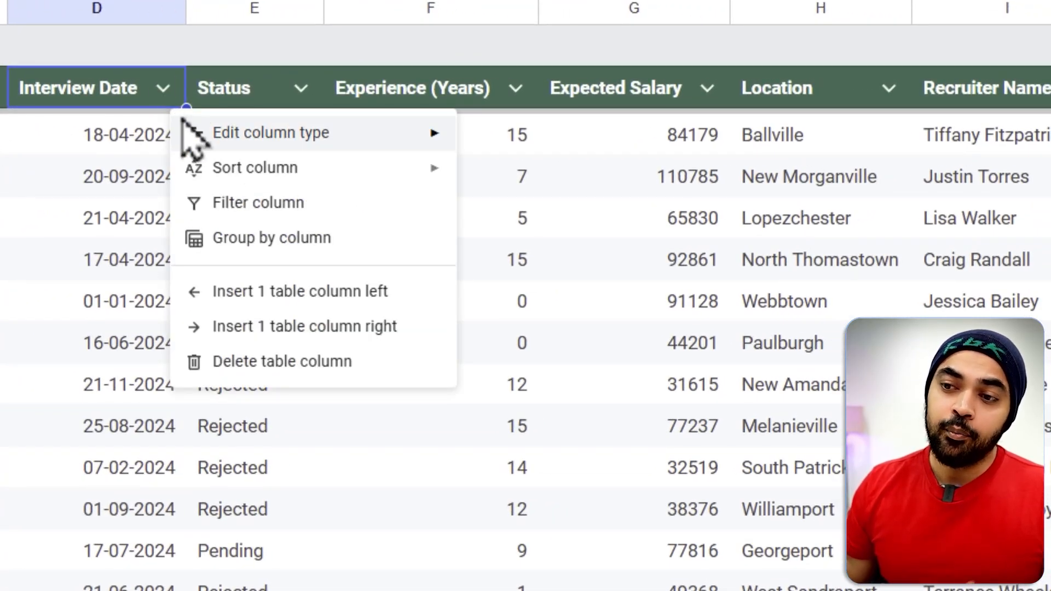
{"action": "mouse_move", "coordinate": [248, 143]}
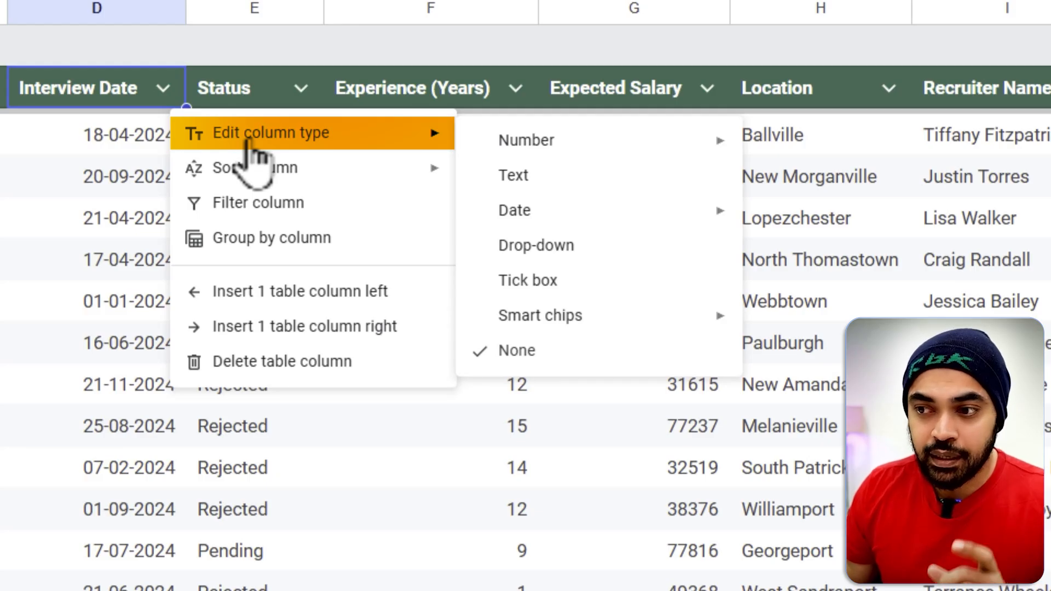
{"action": "mouse_move", "coordinate": [546, 224]}
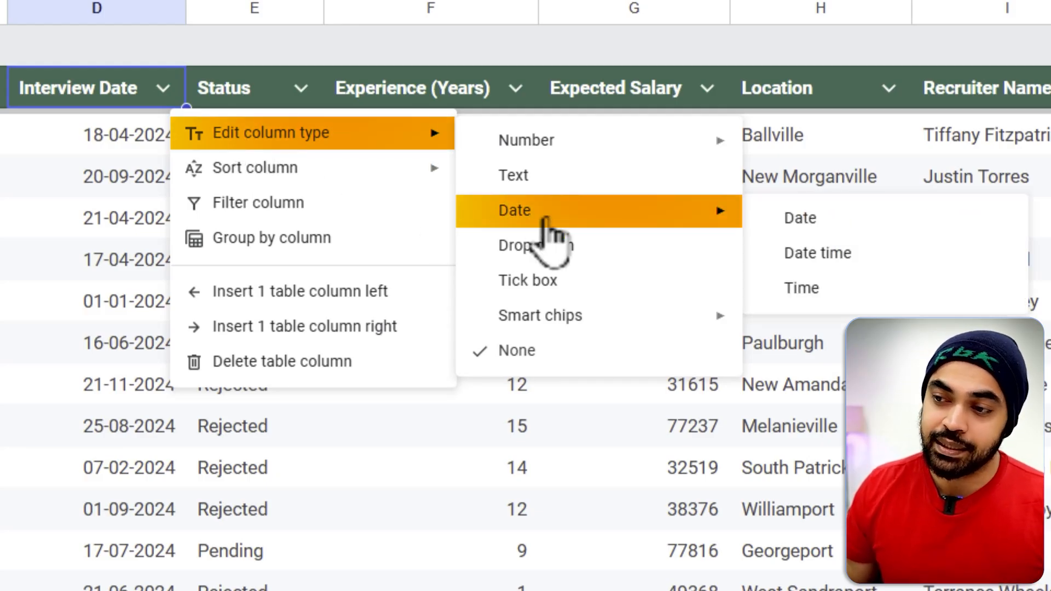
{"action": "left_click", "coordinate": [822, 225]}
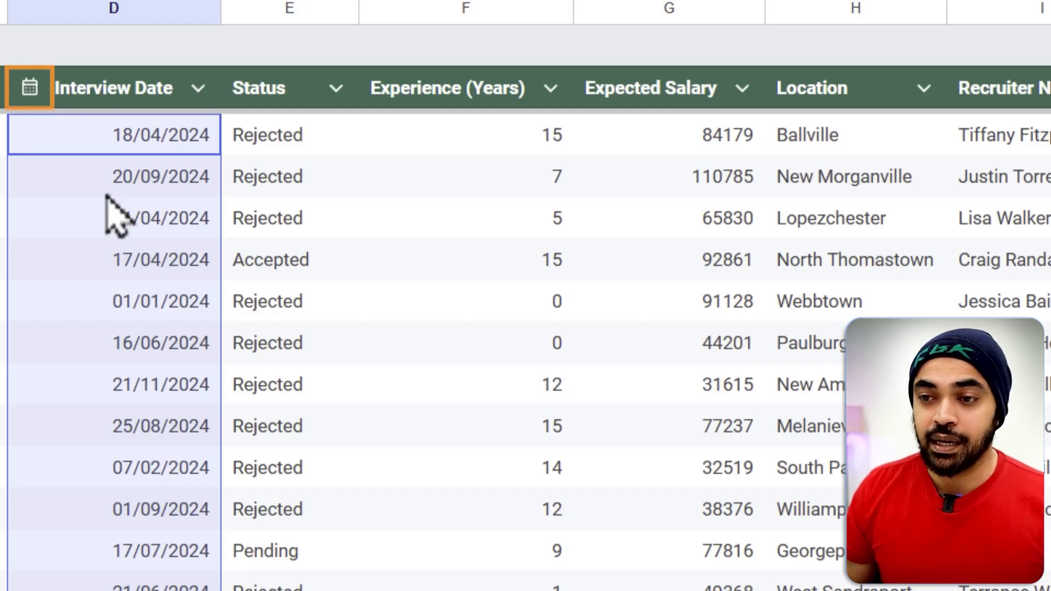
Step: Try to enter the text Abc in the Interview Date cell of row 5 to test the column's date validation
{"action": "left_click", "coordinate": [170, 259]}
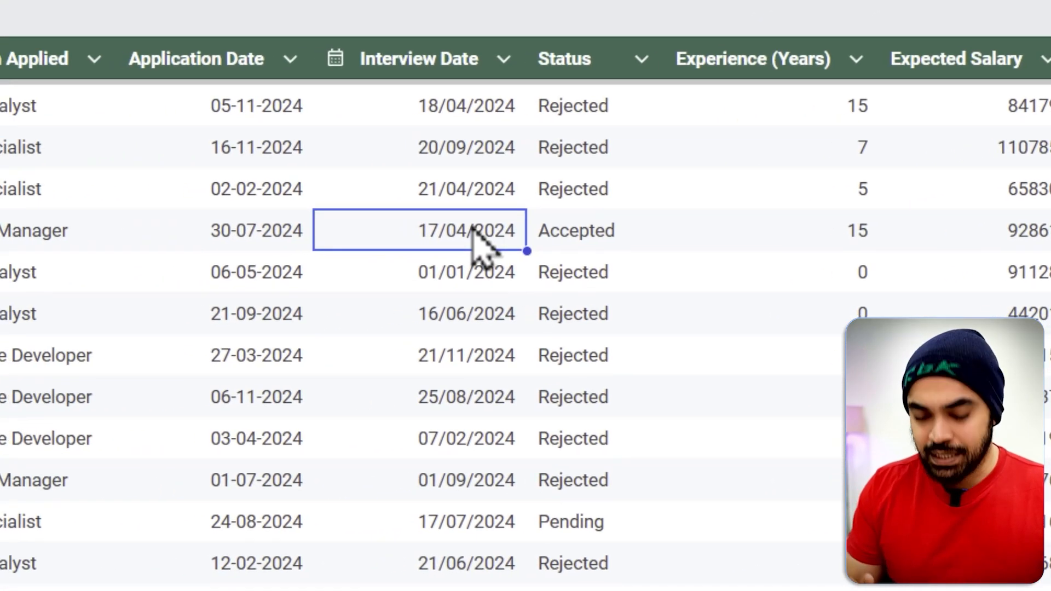
{"action": "type", "text": "Abc"}
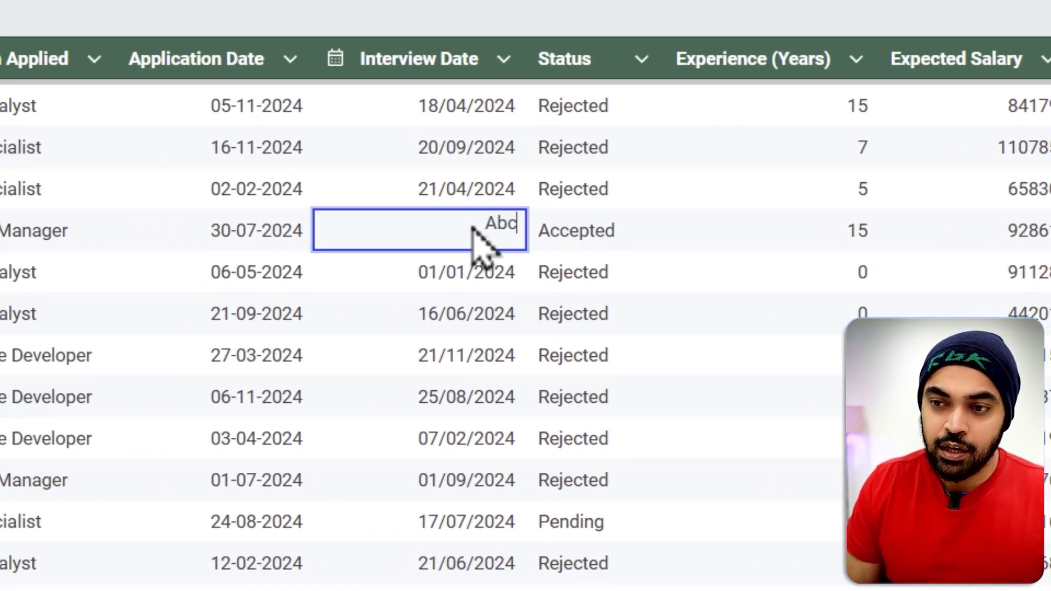
{"action": "key", "text": "Return"}
{"action": "left_click", "coordinate": [495, 238]}
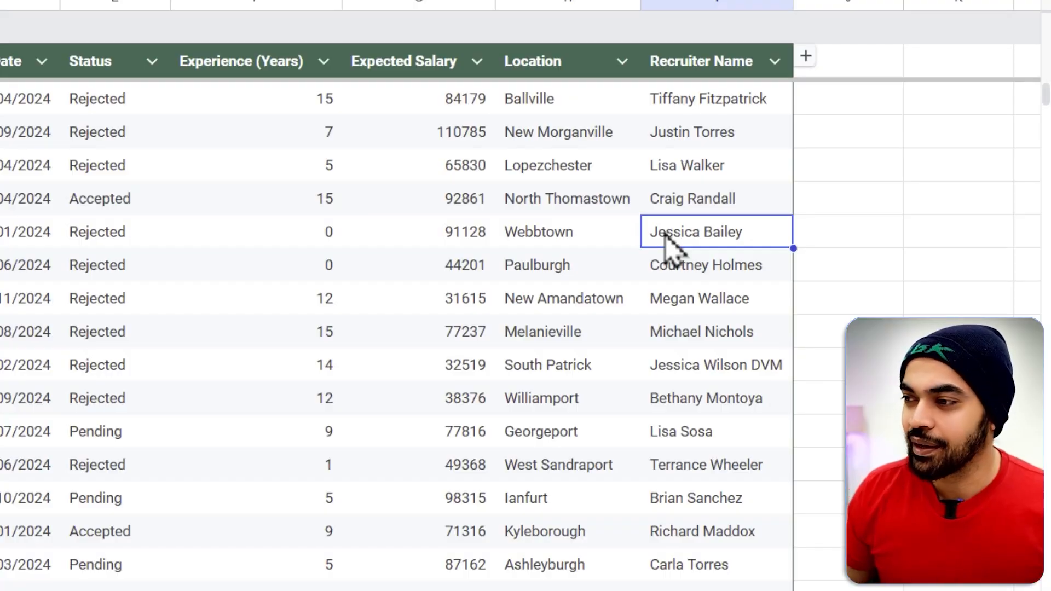
Step: Add a table column after Recruiter Name and name it Resume
{"action": "left_click", "coordinate": [806, 57]}
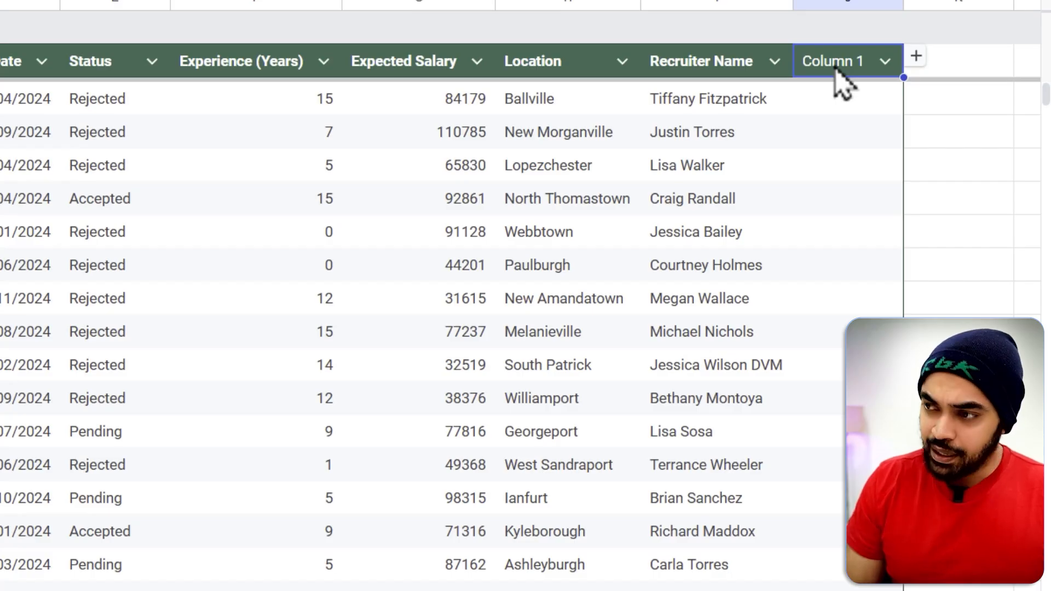
{"action": "type", "text": "Resume"}
{"action": "key", "text": "Return"}
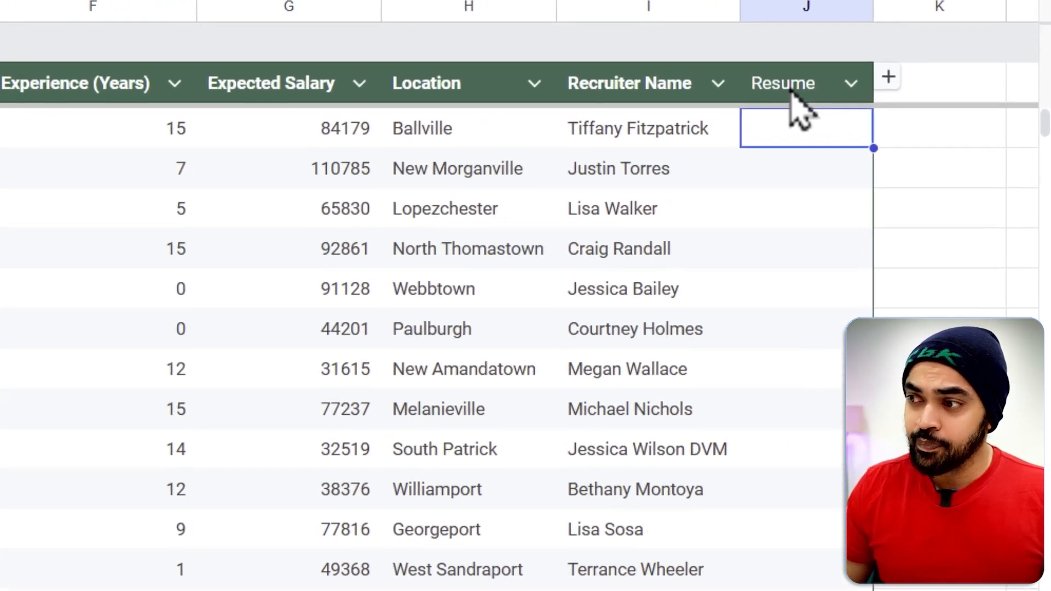
Step: Set the column type of the Resume column to the File smart chip
{"action": "left_click", "coordinate": [851, 84]}
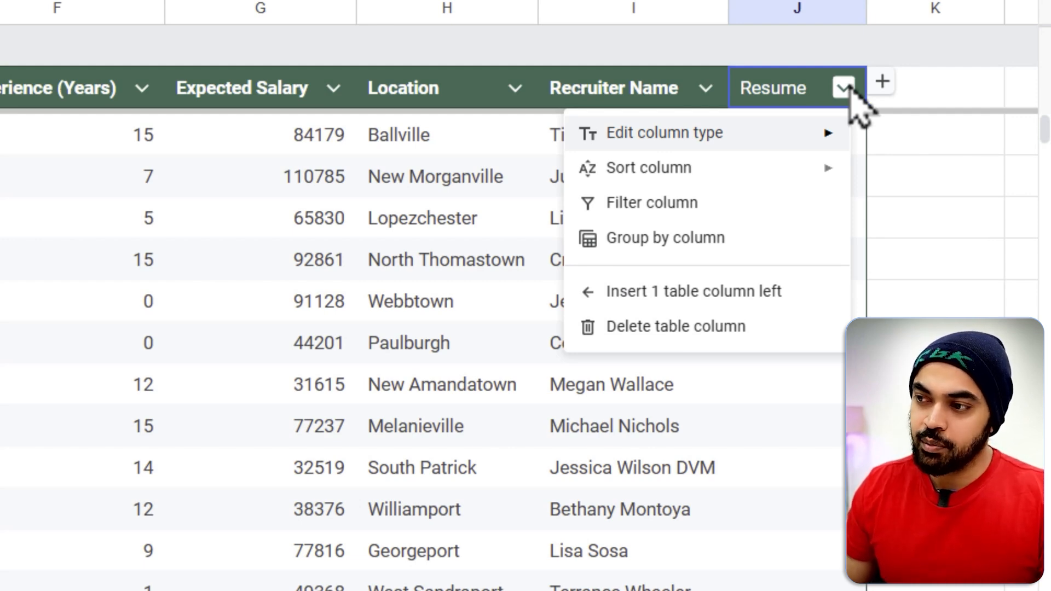
{"action": "mouse_move", "coordinate": [759, 141]}
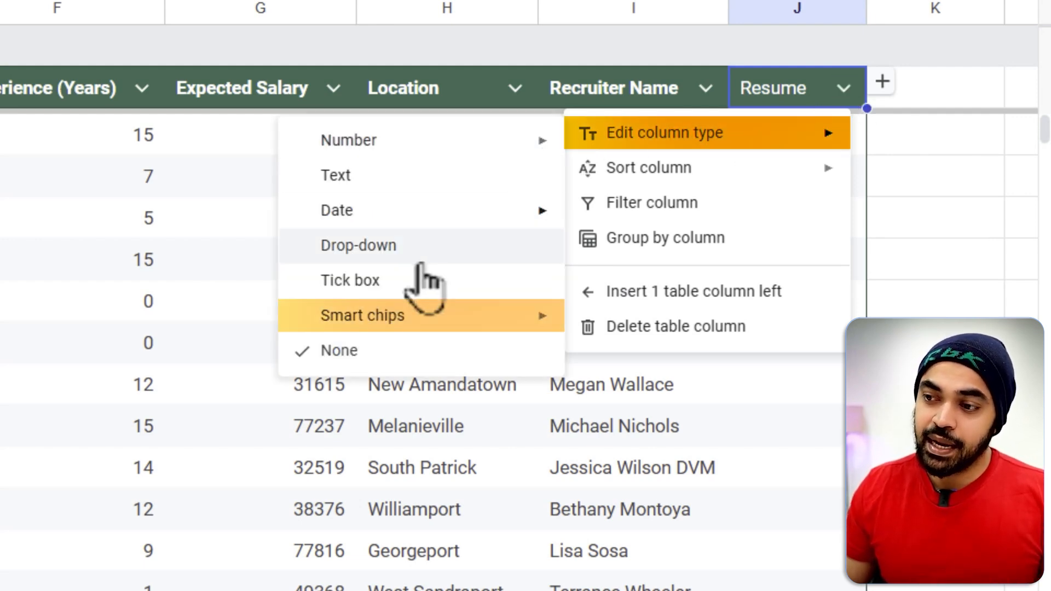
{"action": "mouse_move", "coordinate": [395, 316]}
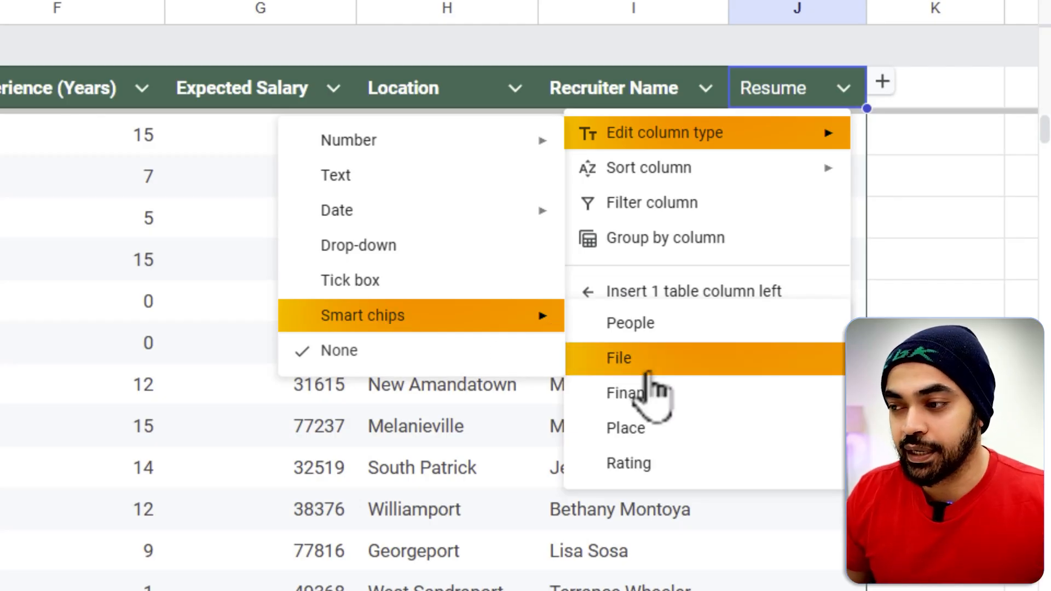
{"action": "left_click", "coordinate": [650, 374]}
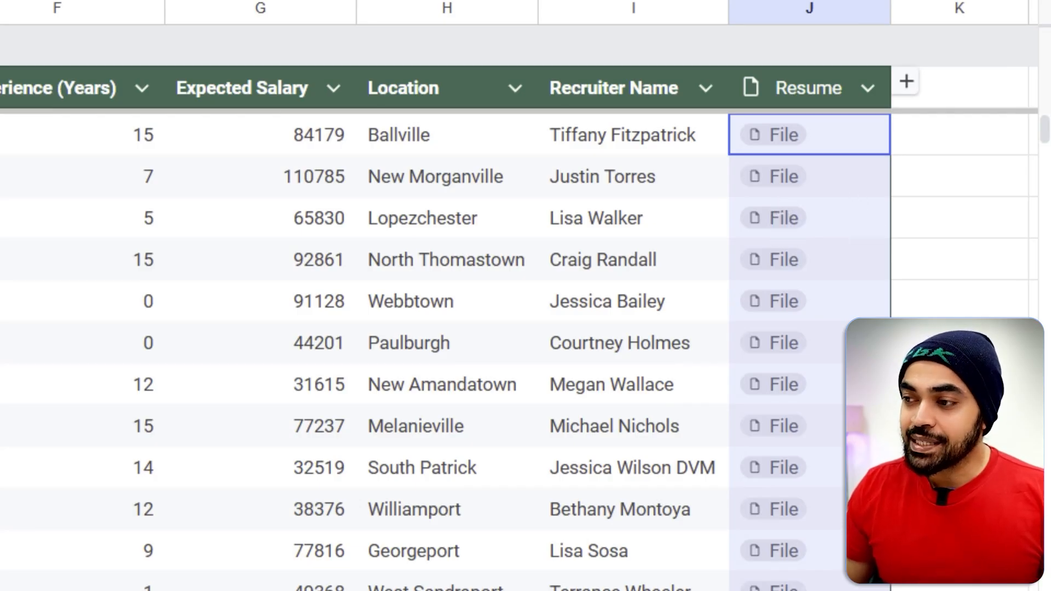
{"action": "left_click", "coordinate": [907, 271]}
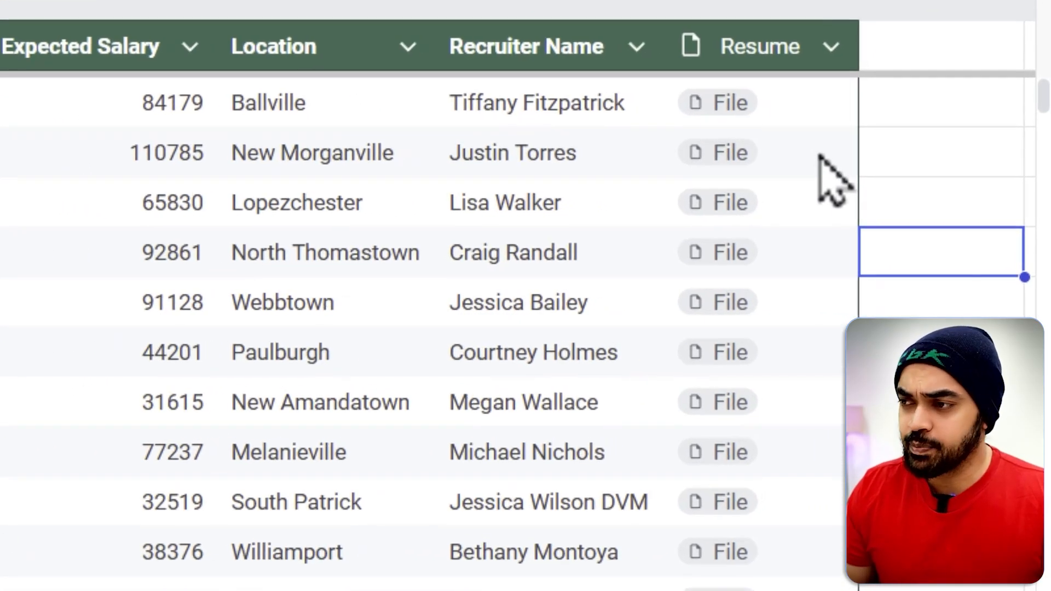
Step: Link the Book Videos Planner file in the first Resume cell and preview its file card
{"action": "left_click", "coordinate": [726, 112]}
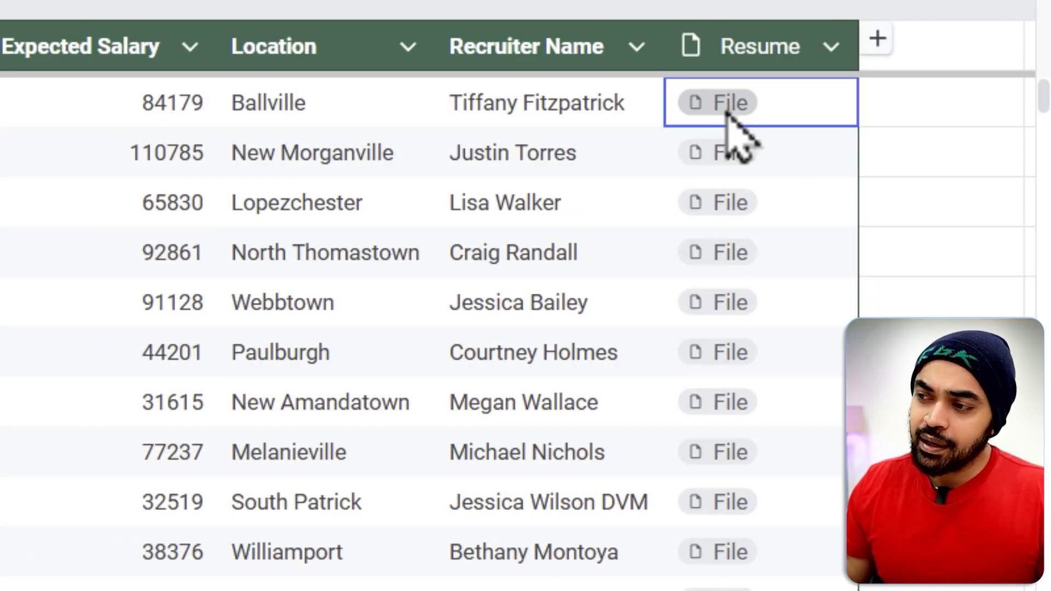
{"action": "left_click", "coordinate": [726, 112]}
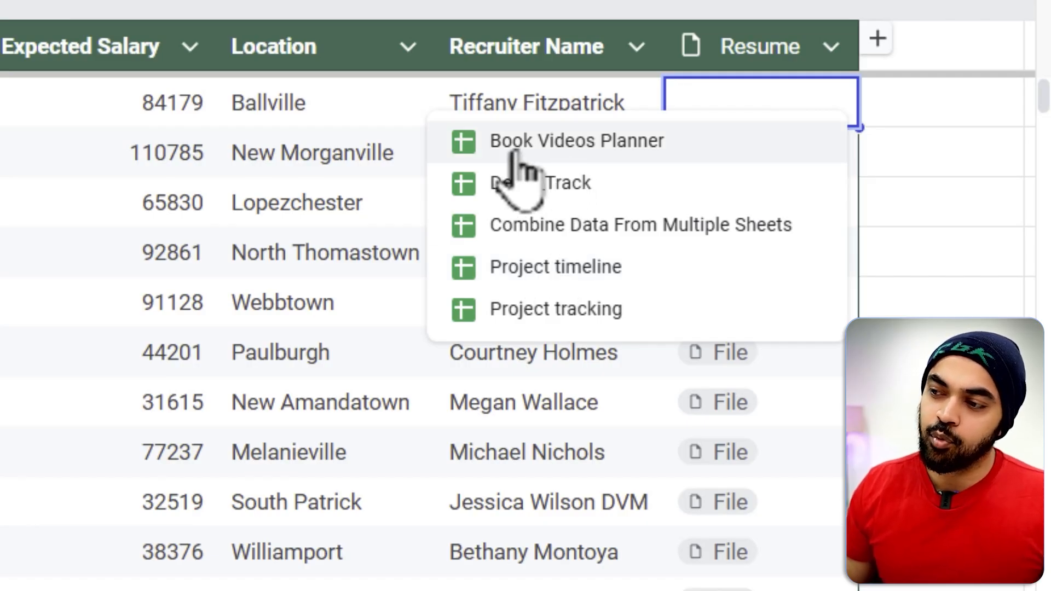
{"action": "left_click", "coordinate": [585, 144]}
{"action": "left_click", "coordinate": [827, 211]}
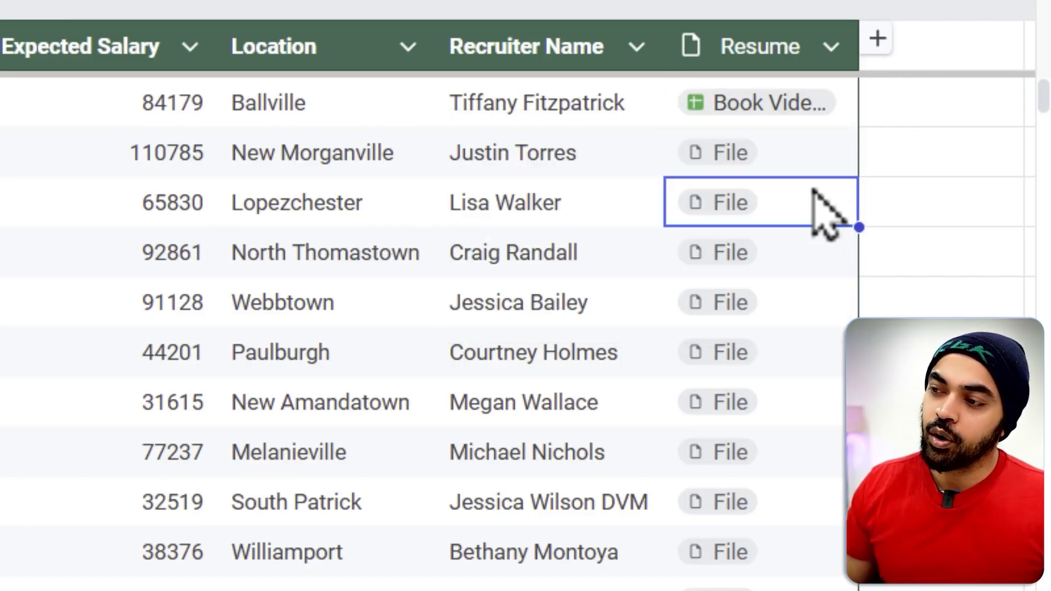
{"action": "mouse_move", "coordinate": [772, 107]}
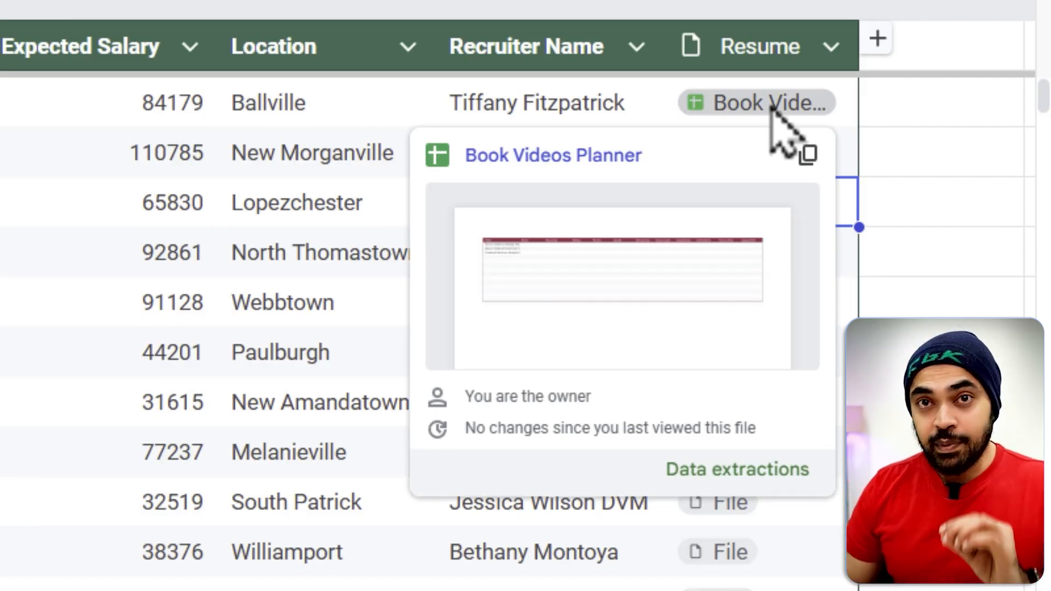
Step: Add another table column after Resume and name it Interviewer
{"action": "left_click", "coordinate": [769, 52]}
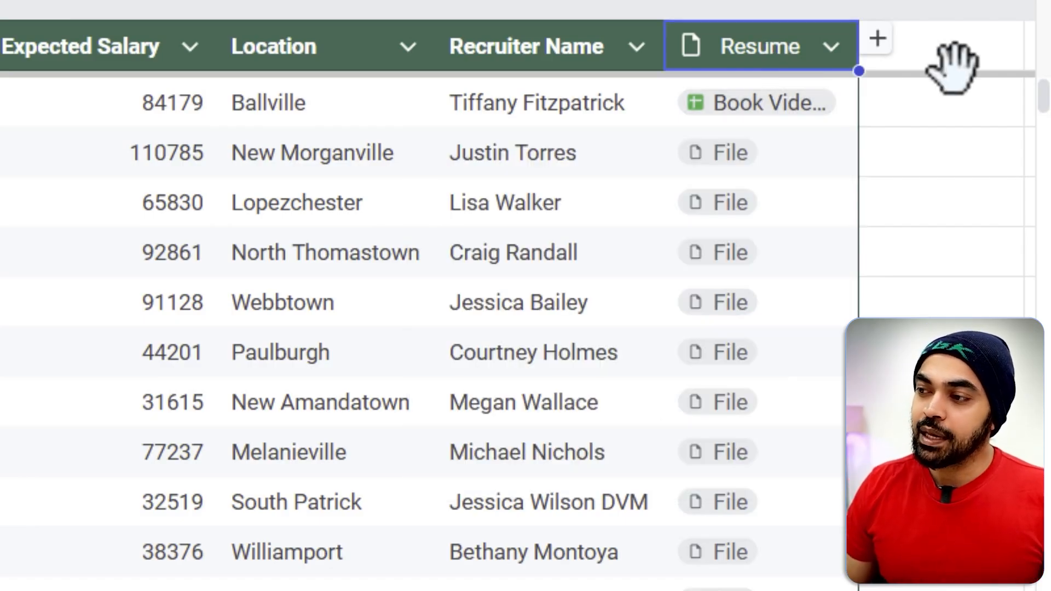
{"action": "left_click", "coordinate": [878, 38]}
{"action": "left_click", "coordinate": [942, 402]}
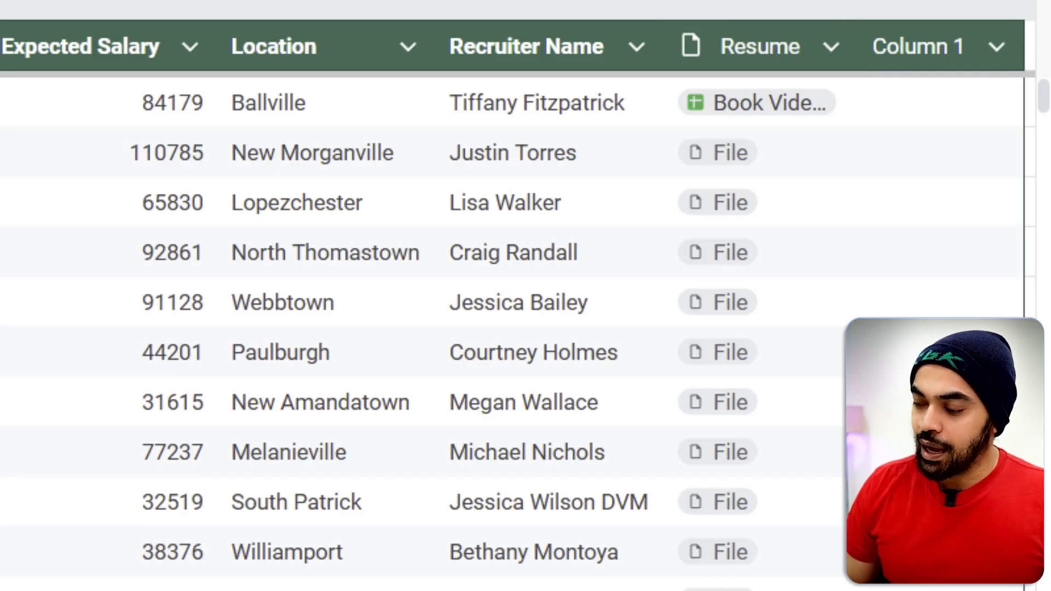
{"action": "scroll", "coordinate": [517, 329], "scroll_direction": "right", "scroll_amount": 3}
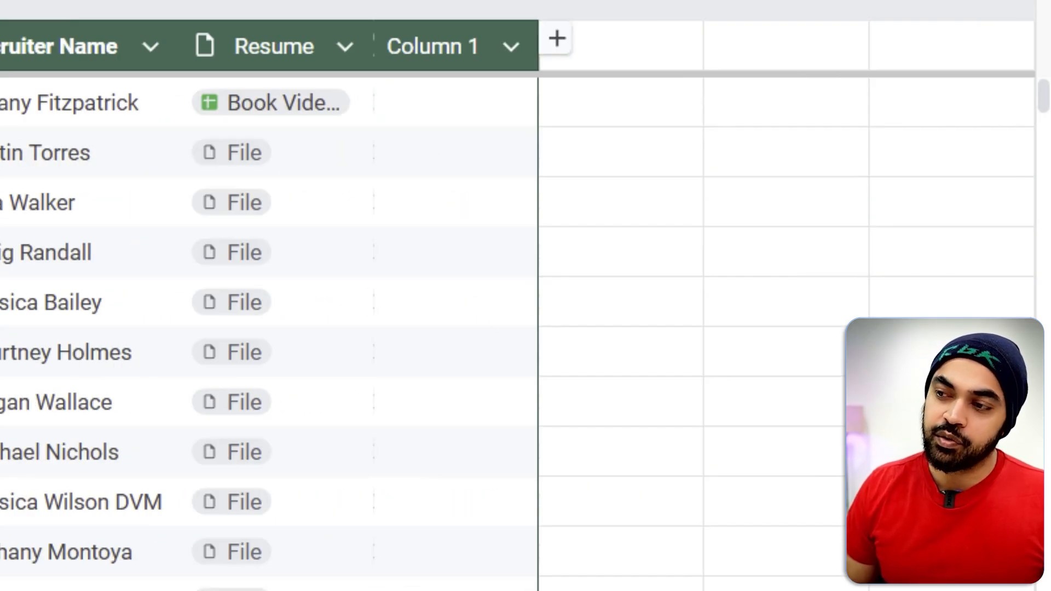
{"action": "left_click", "coordinate": [439, 47]}
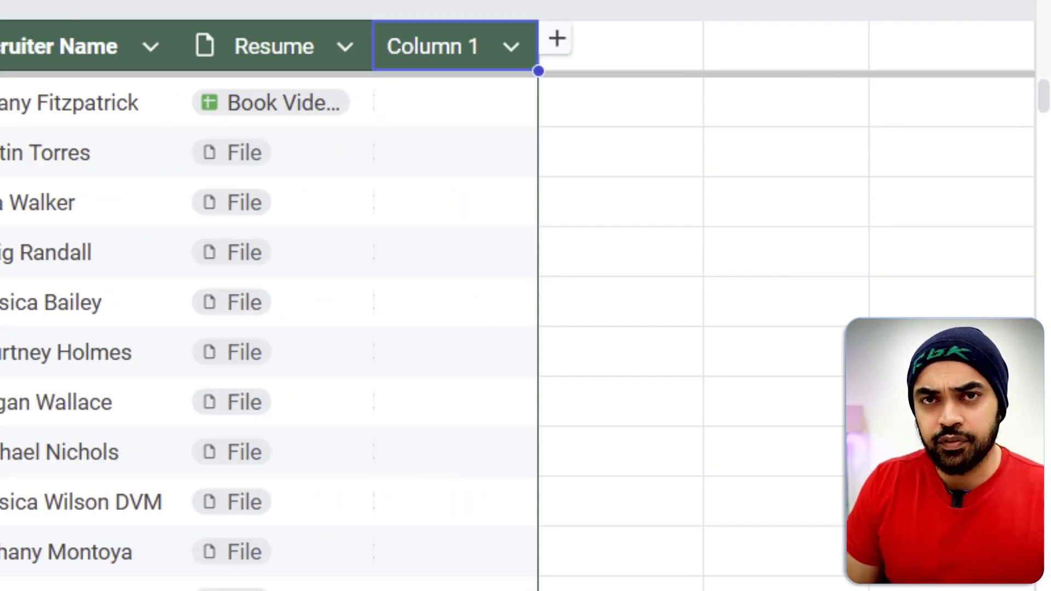
{"action": "type", "text": "Interviewer"}
{"action": "key", "text": "Return"}
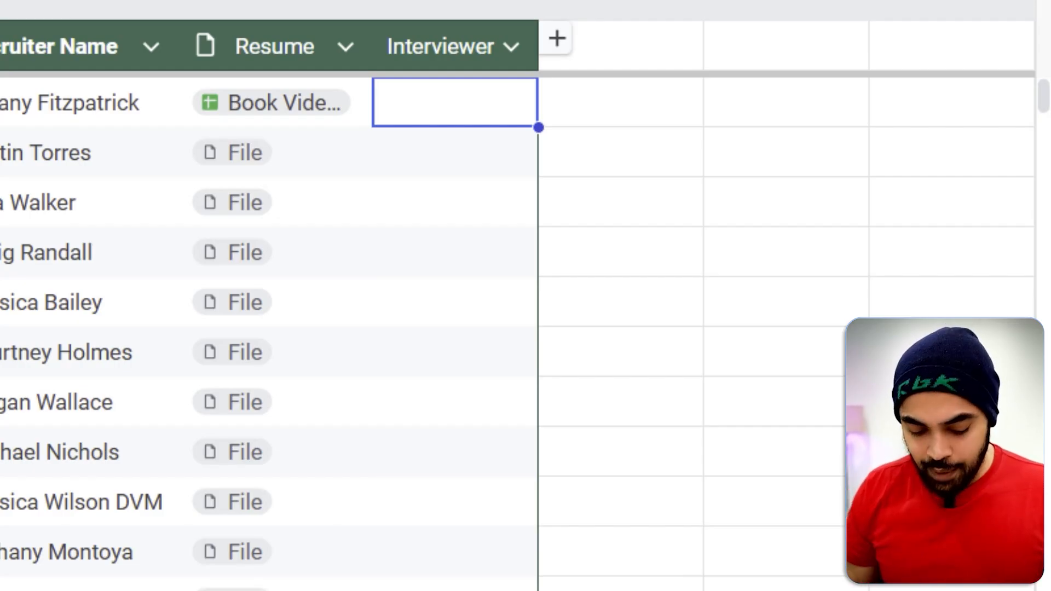
Step: Insert a people chip for the finance contact in the first Interviewer cell and view its contact card
{"action": "type", "text": "@"}
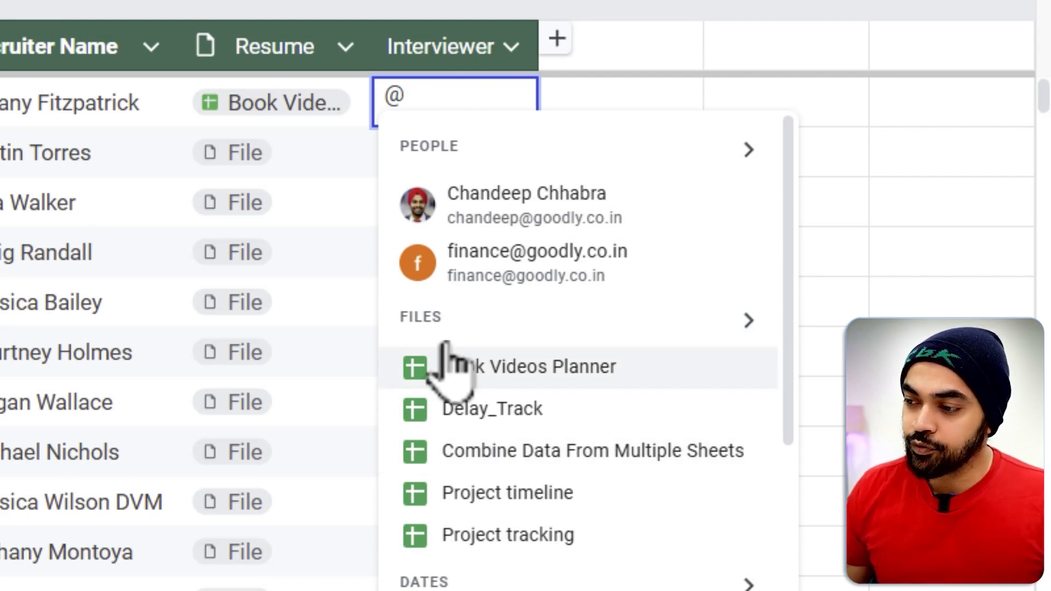
{"action": "scroll", "coordinate": [569, 465], "scroll_direction": "down", "scroll_amount": 5}
{"action": "scroll", "coordinate": [572, 473], "scroll_direction": "up", "scroll_amount": 5}
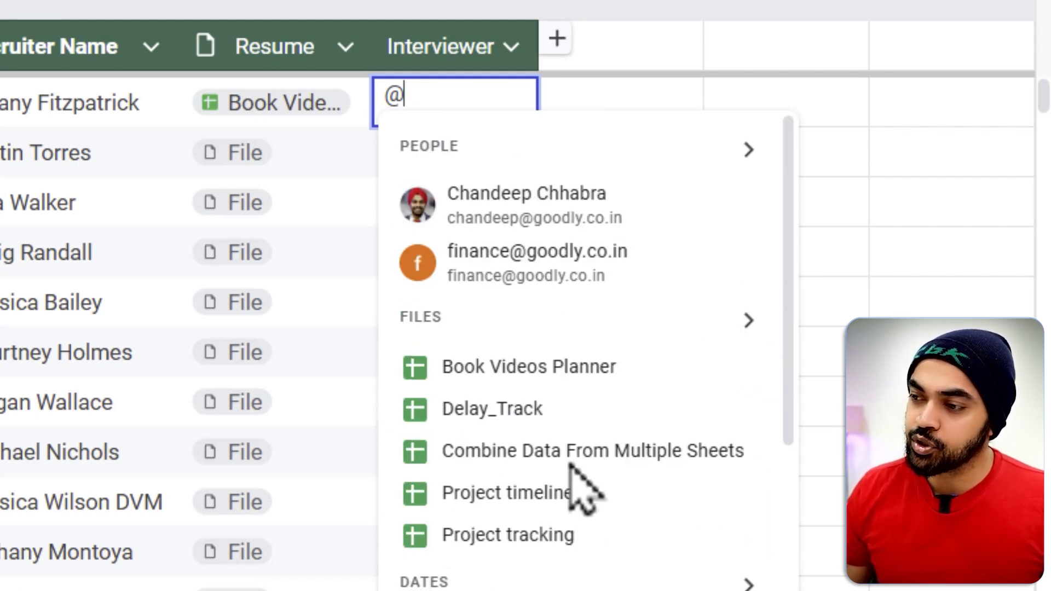
{"action": "left_click", "coordinate": [580, 269]}
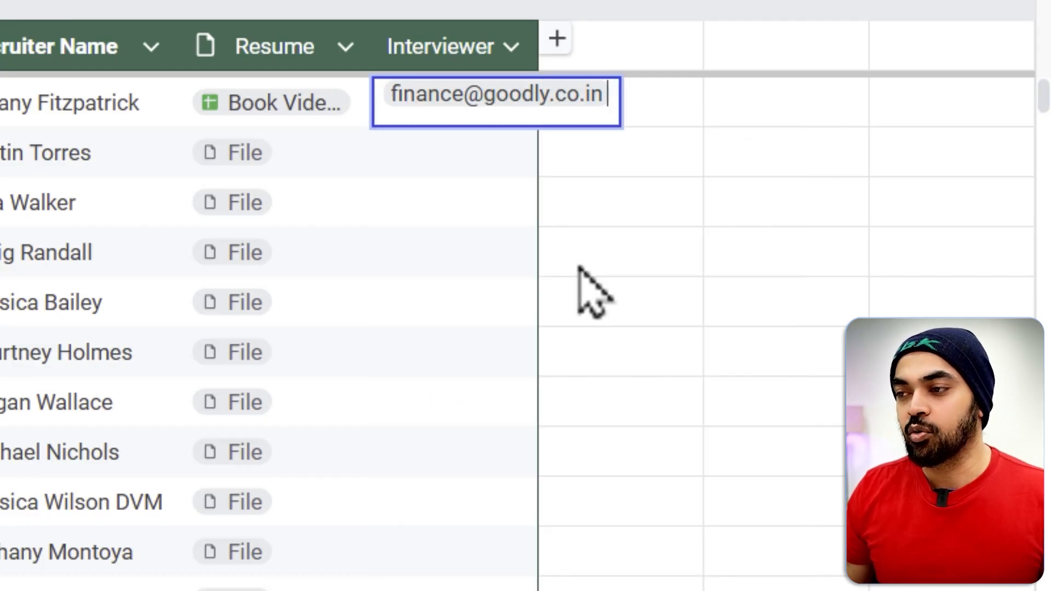
{"action": "left_click", "coordinate": [579, 268]}
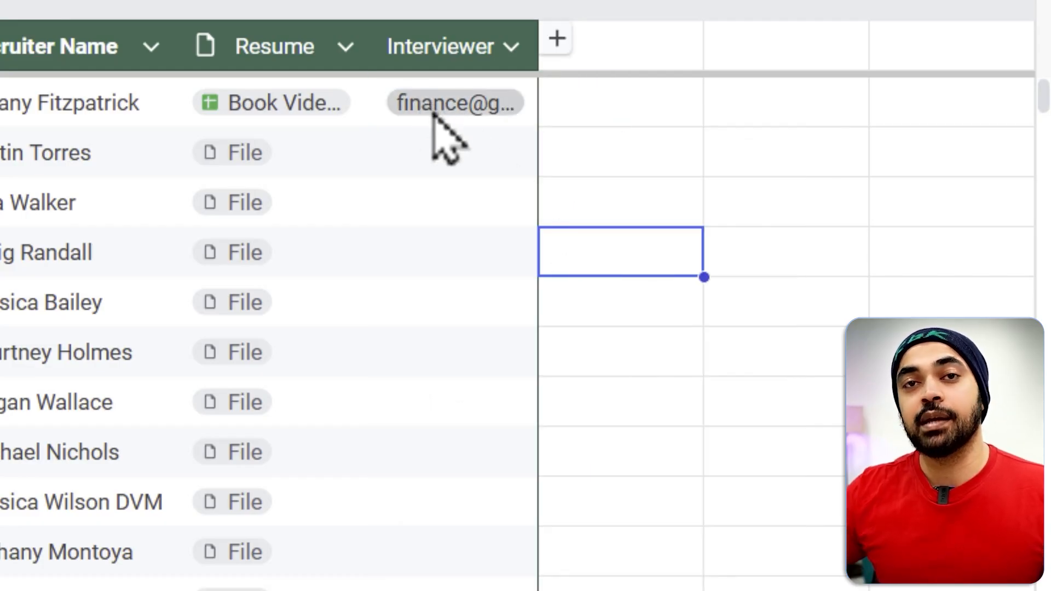
{"action": "mouse_move", "coordinate": [433, 113]}
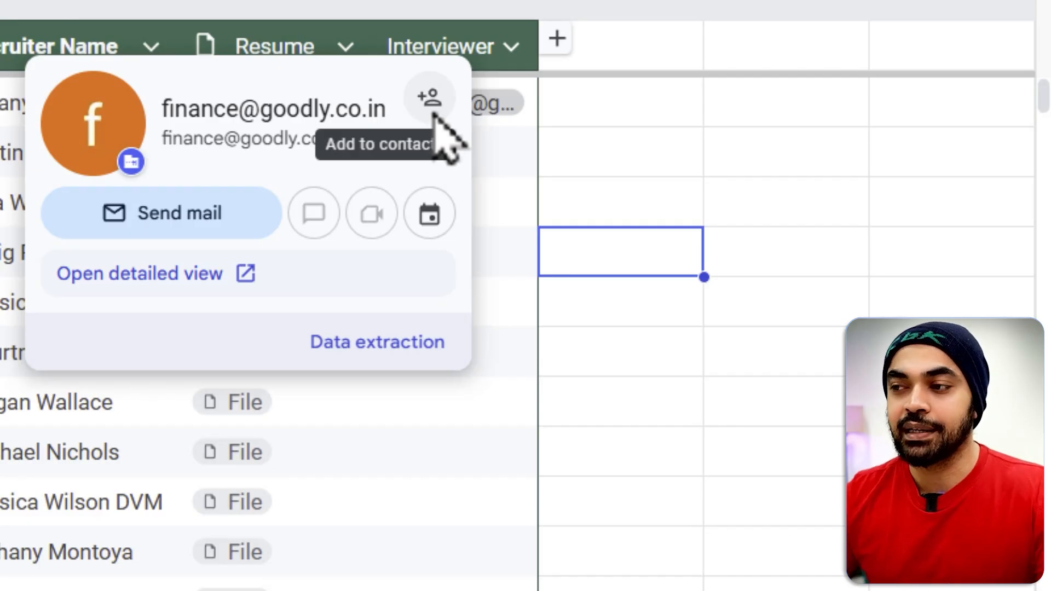
{"action": "left_click", "coordinate": [488, 161]}
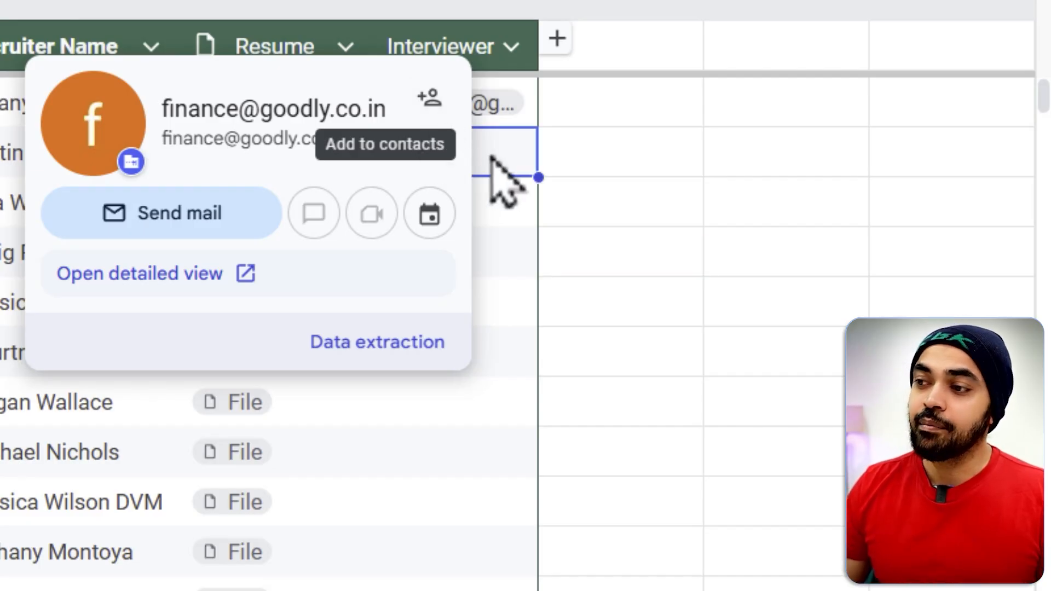
Step: Set the column type of the Interviewer column to the People smart chip
{"action": "left_click", "coordinate": [513, 48]}
{"action": "mouse_move", "coordinate": [573, 101]}
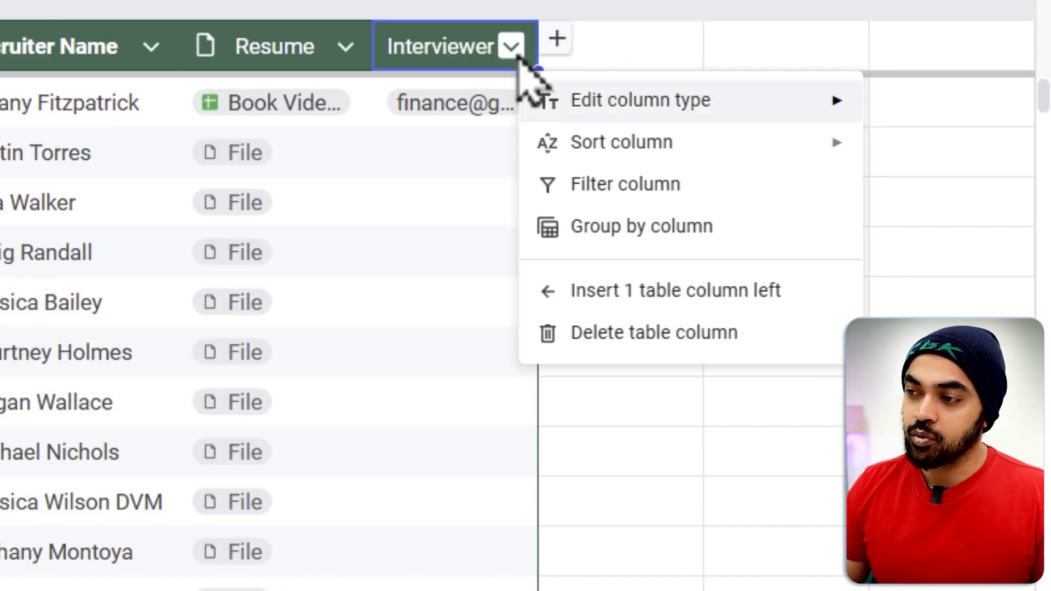
{"action": "mouse_move", "coordinate": [623, 112]}
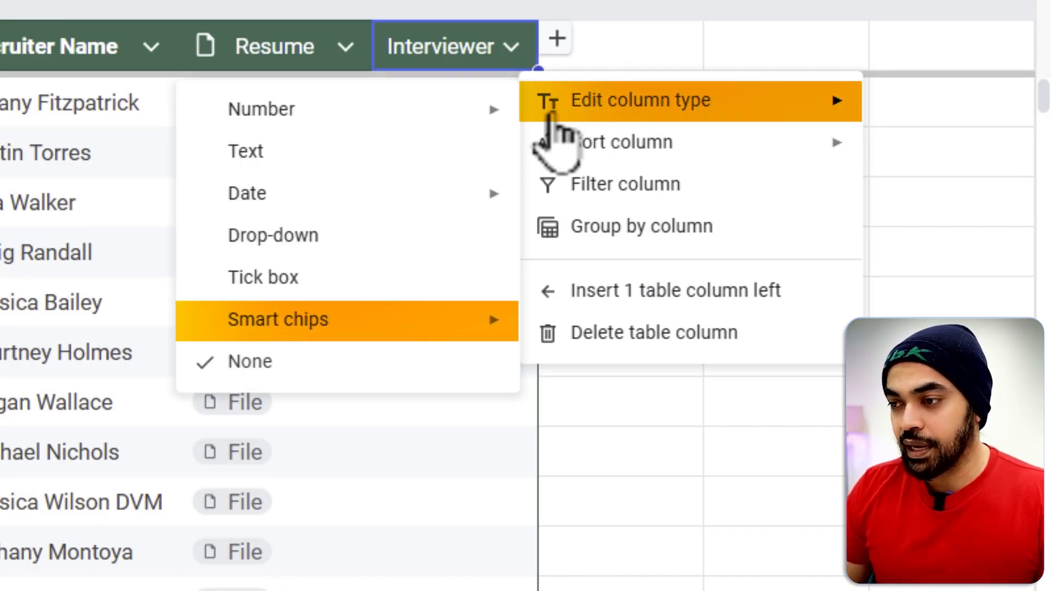
{"action": "mouse_move", "coordinate": [342, 337]}
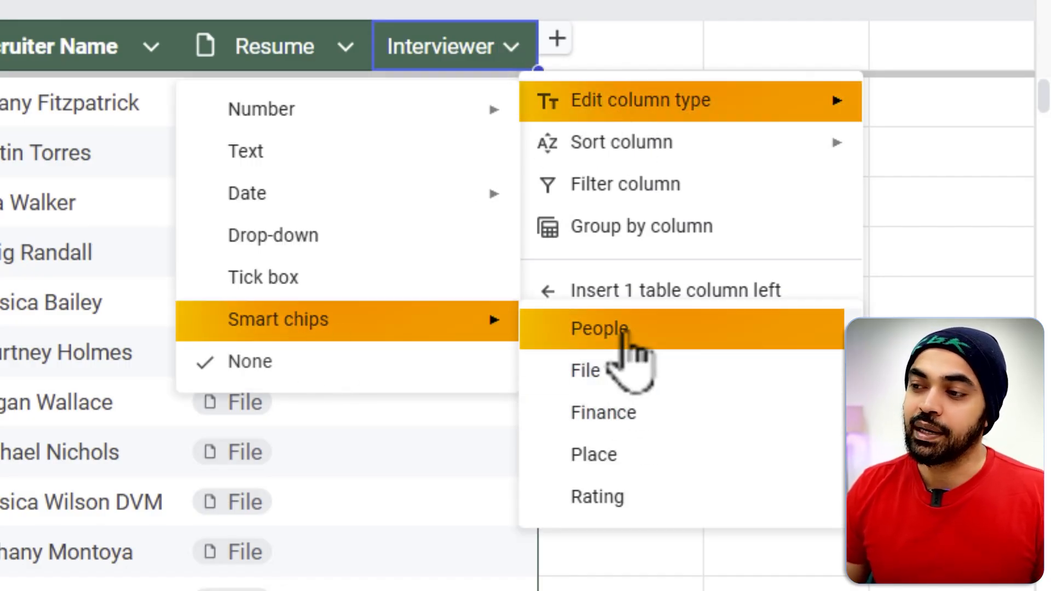
{"action": "left_click", "coordinate": [623, 331]}
Step: Assign the third suggested contact as the interviewer in the second Interviewer cell
{"action": "left_click", "coordinate": [463, 154]}
{"action": "left_click", "coordinate": [463, 153]}
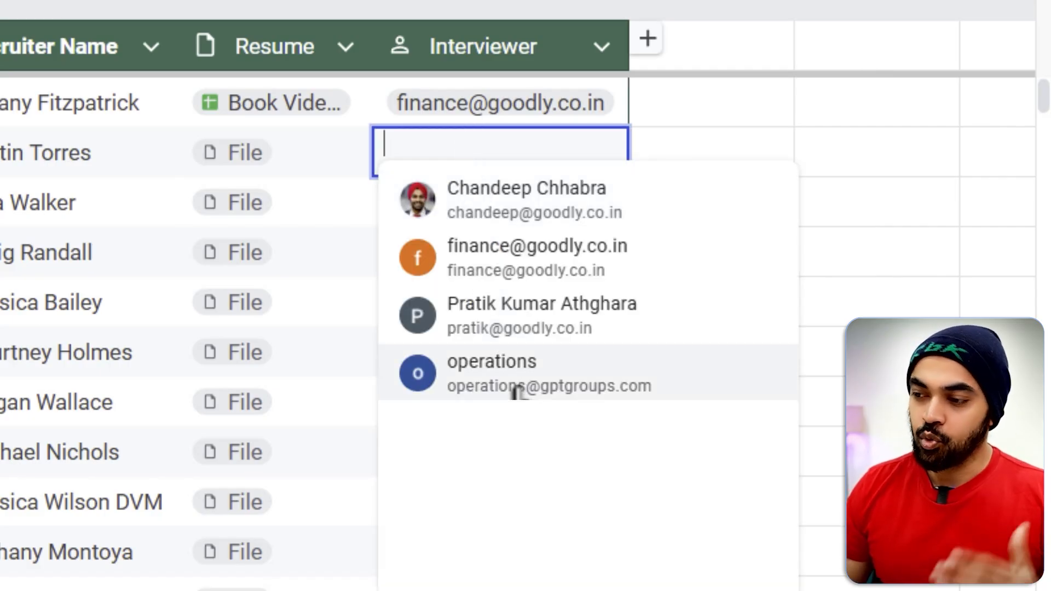
{"action": "left_click", "coordinate": [515, 315]}
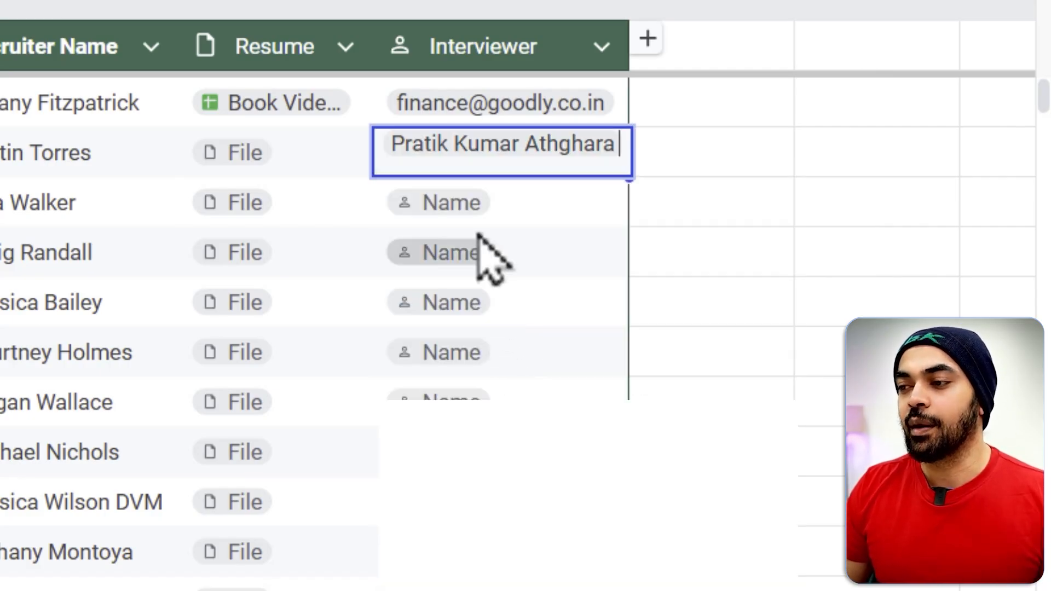
Step: On the Tables sheet, examine the filter values available for the Status column of the InterviewData table
{"action": "left_click", "coordinate": [518, 258]}
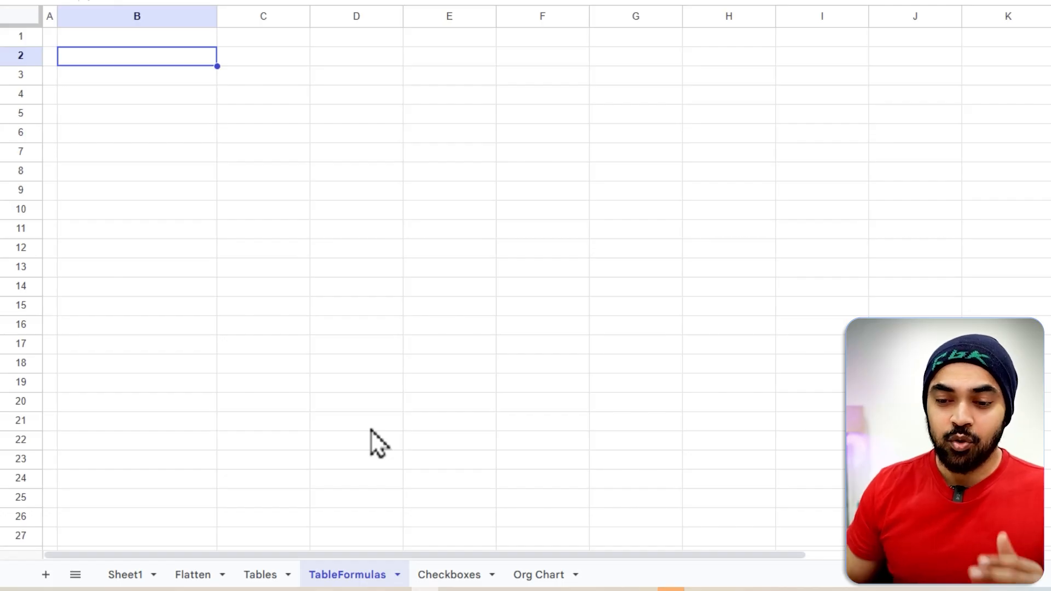
{"action": "left_click", "coordinate": [261, 575]}
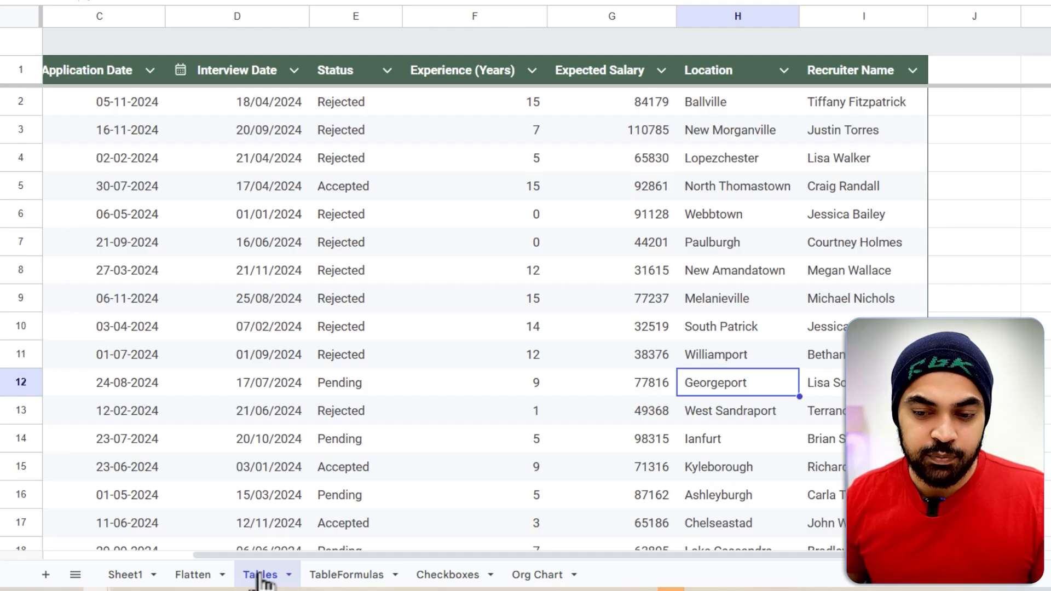
{"action": "left_click", "coordinate": [169, 99]}
{"action": "key", "text": "Home"}
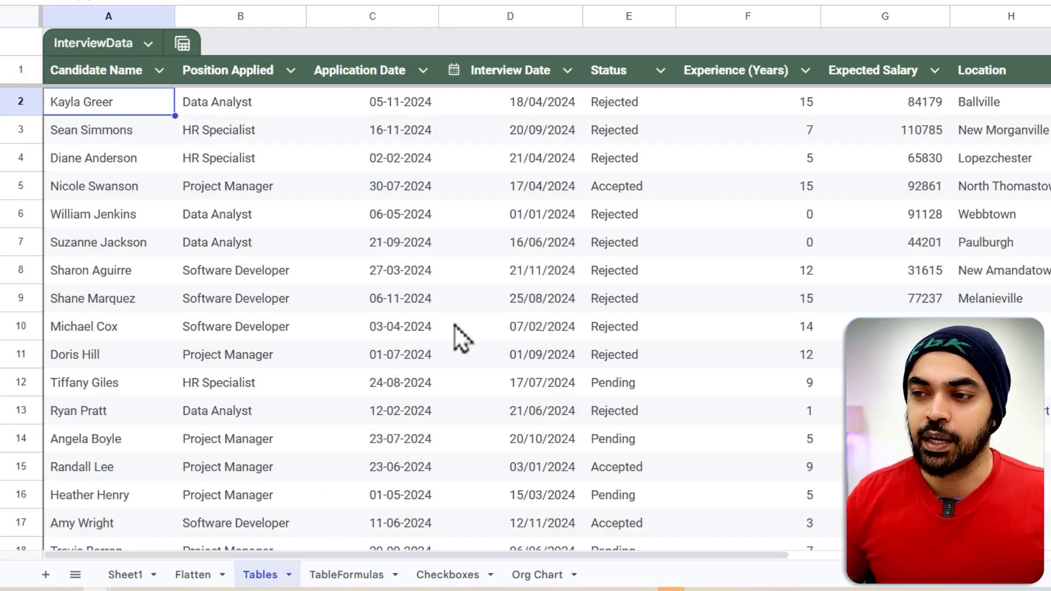
{"action": "left_click", "coordinate": [660, 71]}
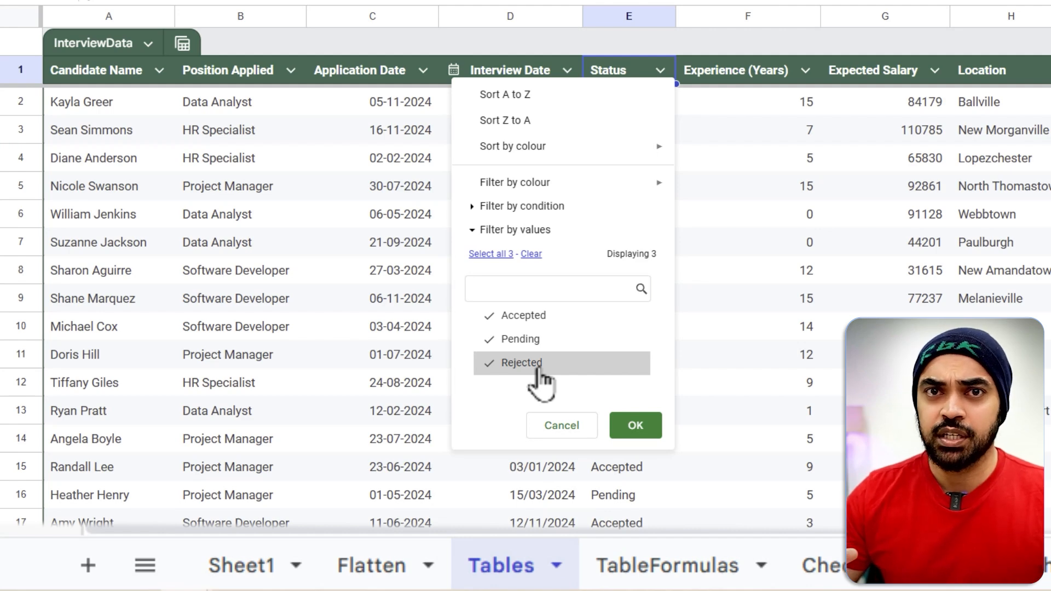
{"action": "key", "text": "Escape"}
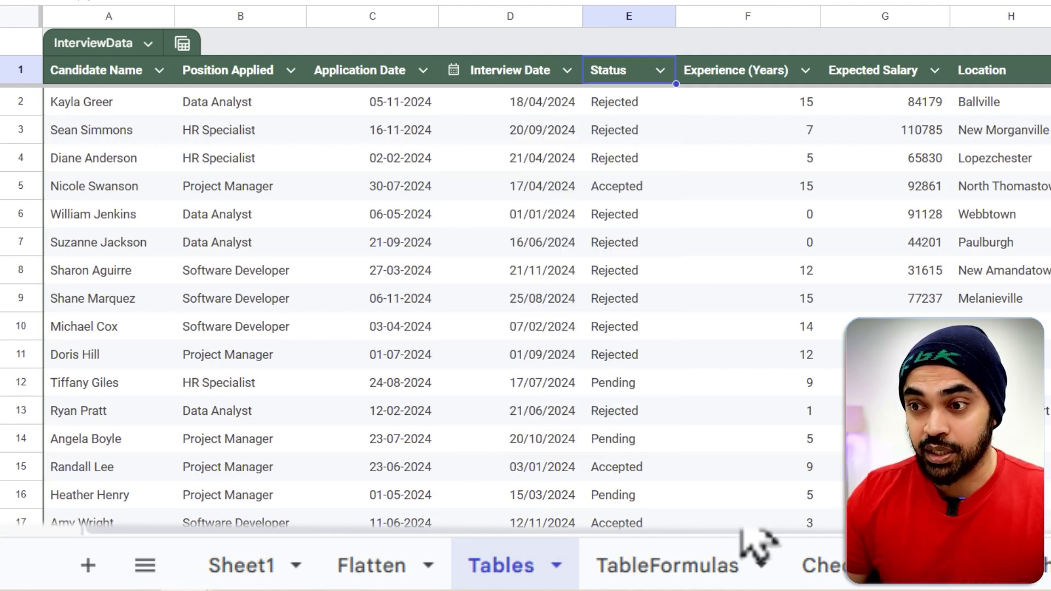
{"action": "left_click_drag", "start_coordinate": [584, 141], "coordinate": [652, 175]}
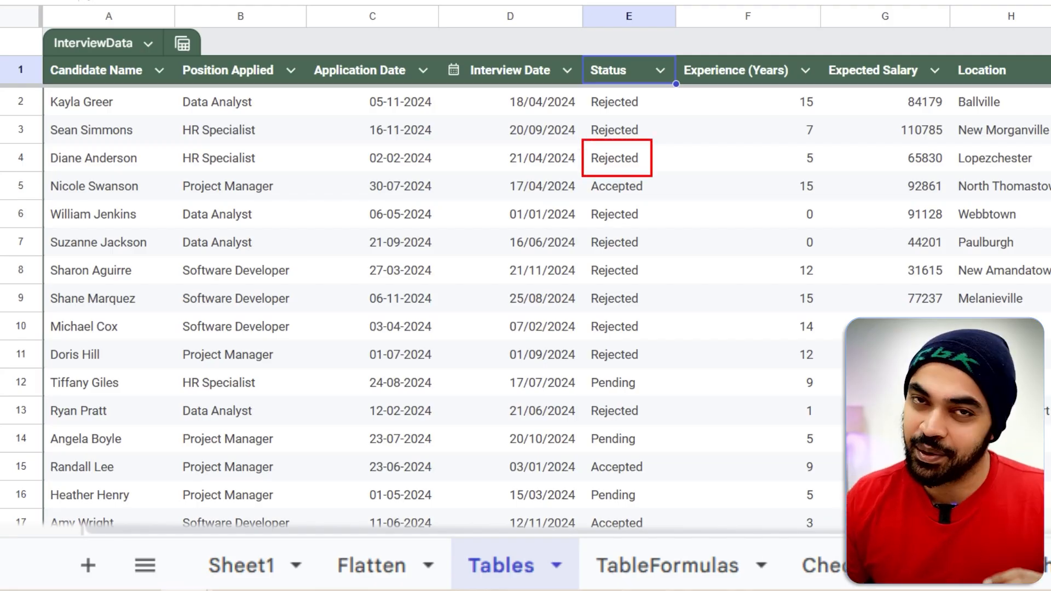
Step: In cell B2 of the TableFormulas sheet, list the distinct statuses with =UNIQUE(InterviewData[Status]) and select the results in B2:B4
{"action": "left_click", "coordinate": [692, 564]}
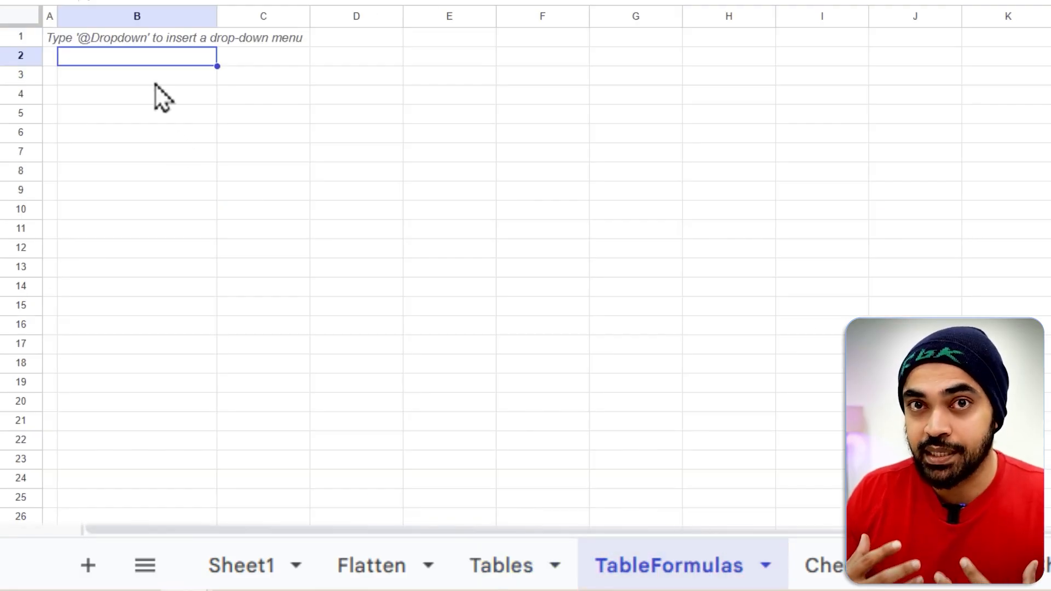
{"action": "type", "text": "=un"}
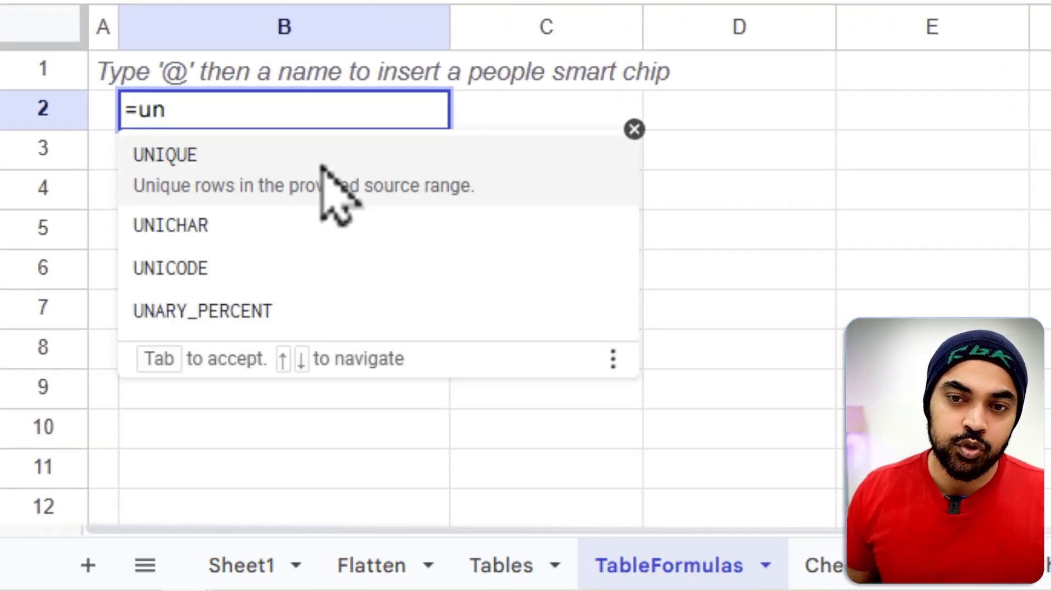
{"action": "key", "text": "Tab"}
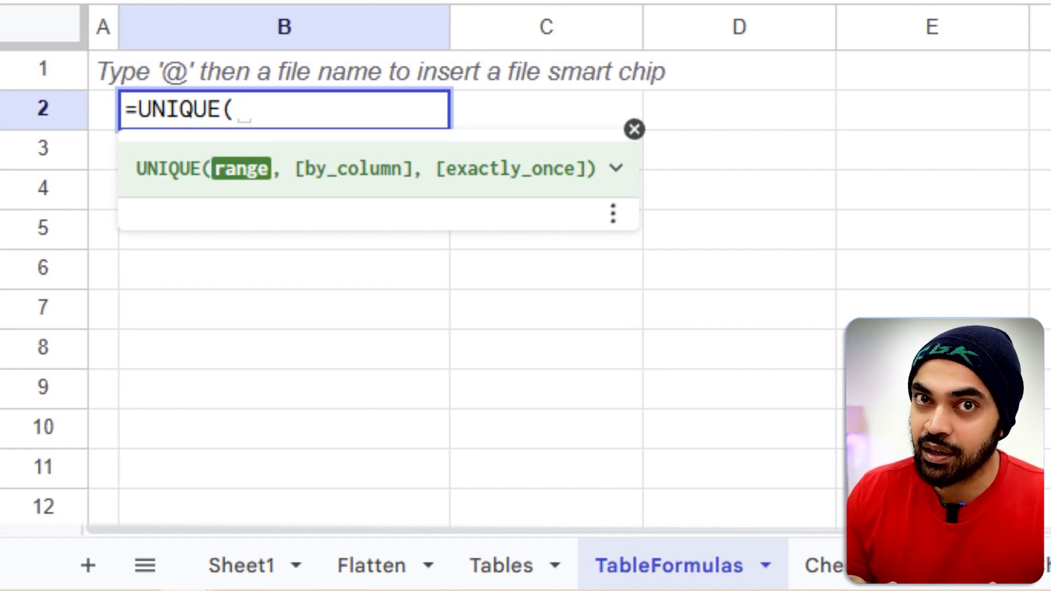
{"action": "type", "text": "inter"}
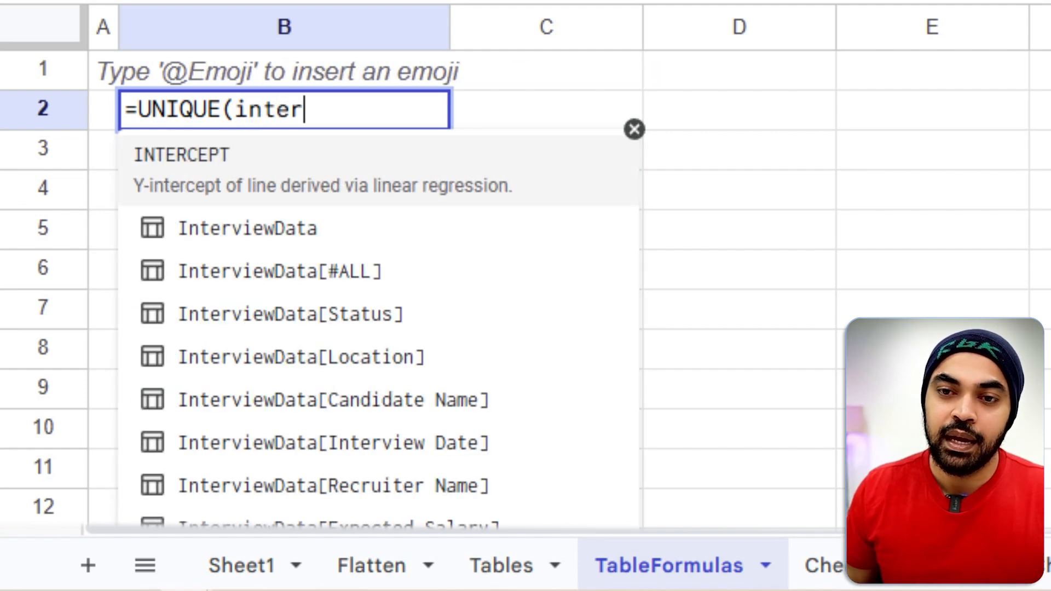
{"action": "key", "text": "Down"}
{"action": "key", "text": "Tab"}
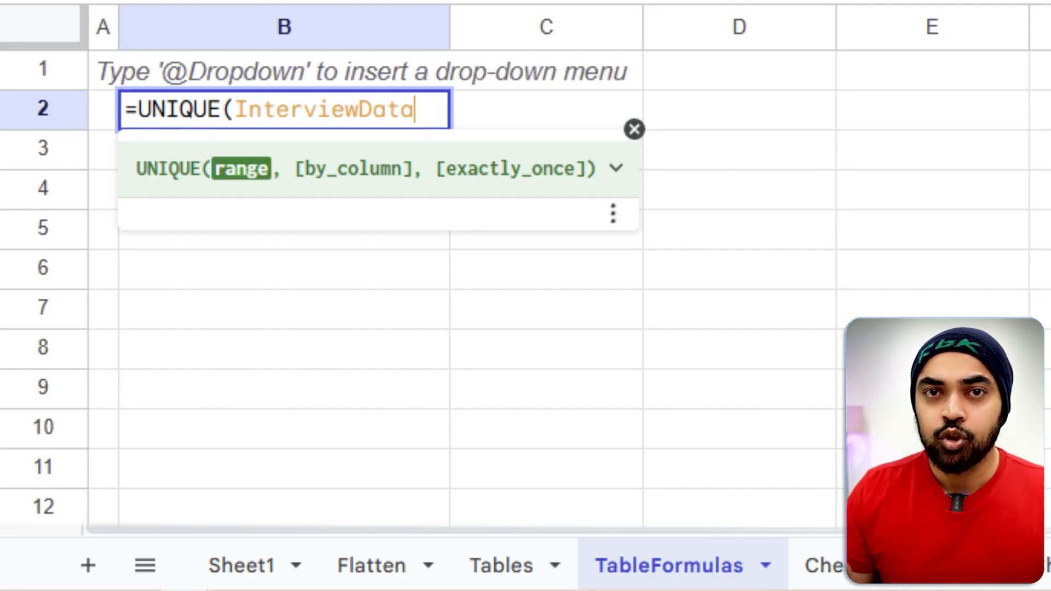
{"action": "type", "text": "["}
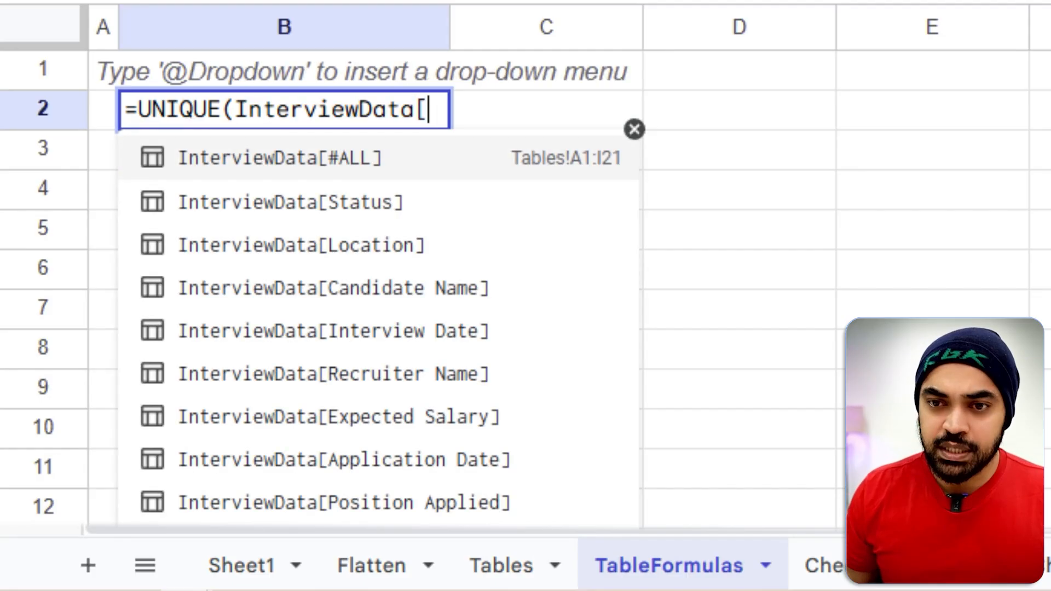
{"action": "key", "text": "Down"}
{"action": "key", "text": "Tab"}
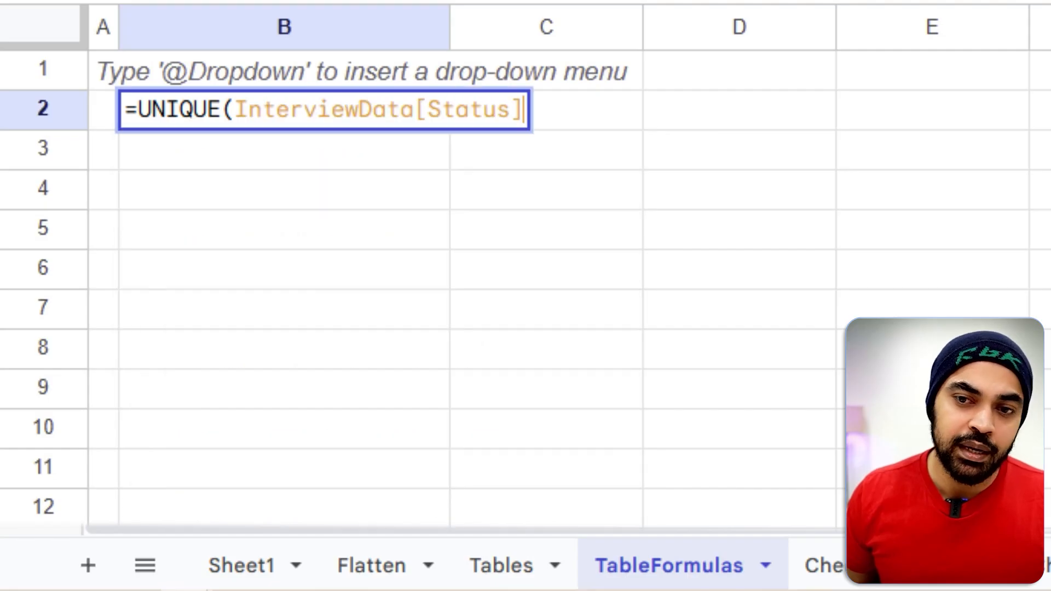
{"action": "type", "text": ")"}
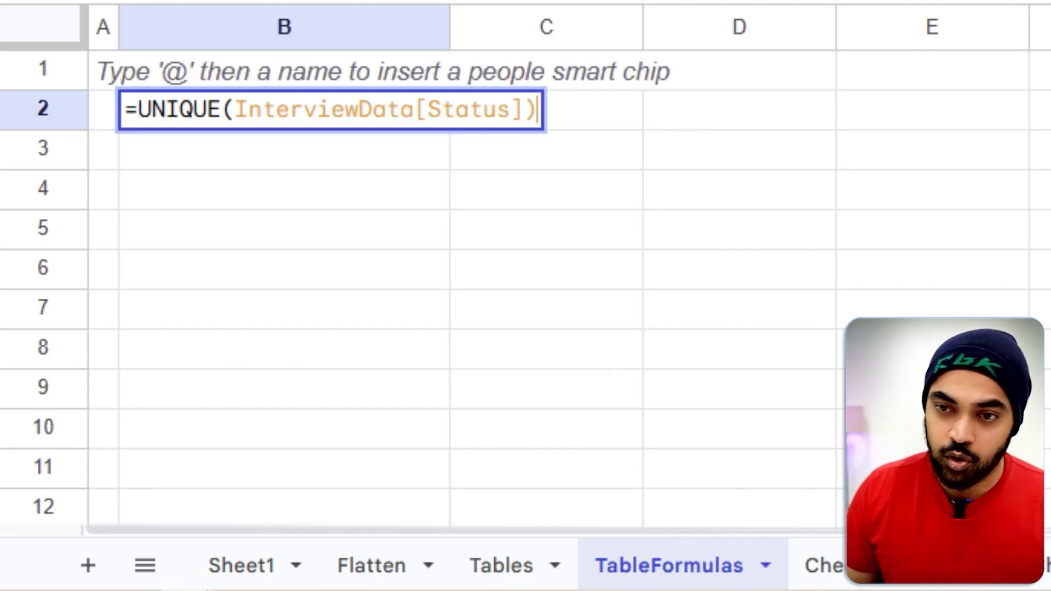
{"action": "key", "text": "Return"}
{"action": "key", "text": "Up"}
{"action": "key", "text": "shift+Down"}
{"action": "key", "text": "shift+Down"}
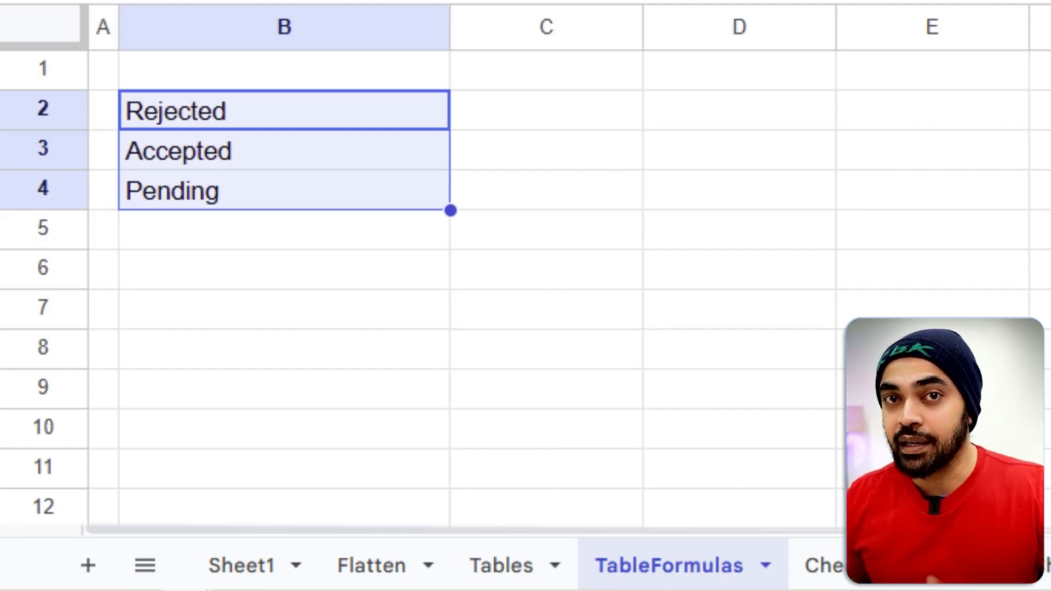
Step: Count the candidates for the first listed status by entering =COUNTIF(InterviewData[Status],B2) in cell C2
{"action": "left_click", "coordinate": [532, 116]}
{"action": "type", "text": "="}
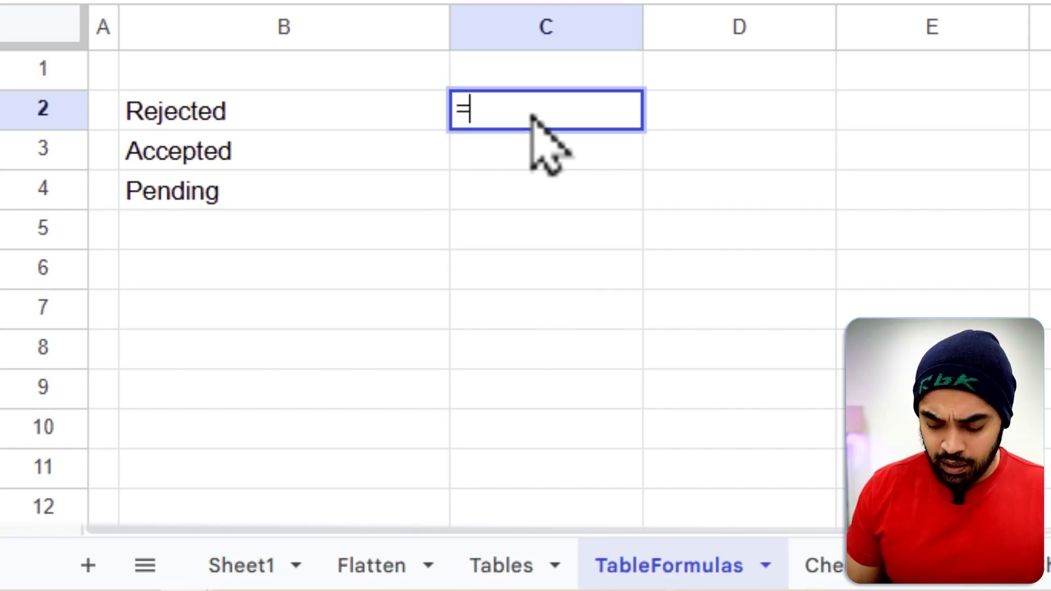
{"action": "type", "text": "counti"}
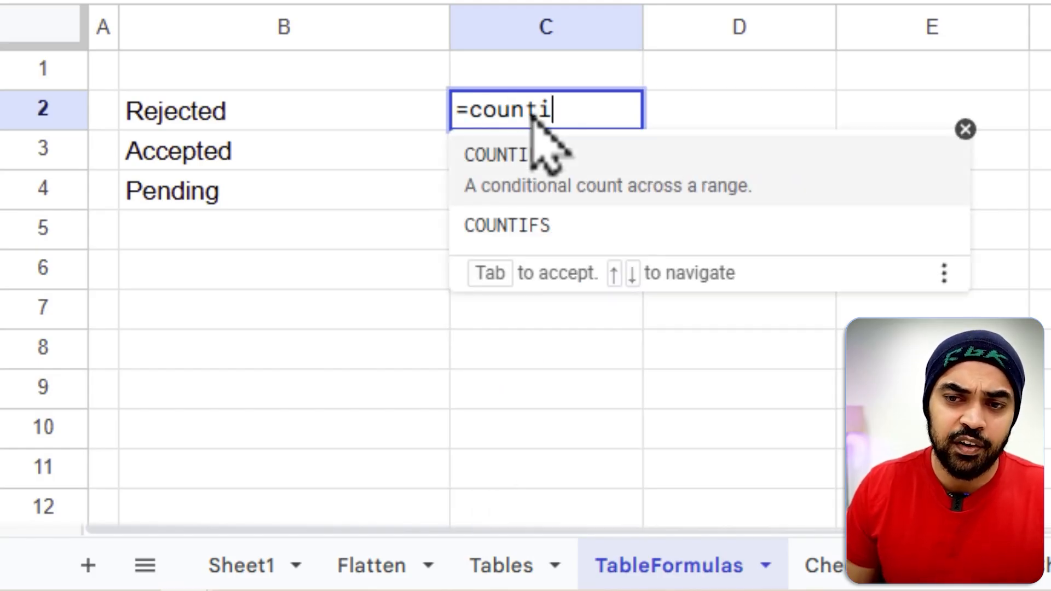
{"action": "key", "text": "Tab"}
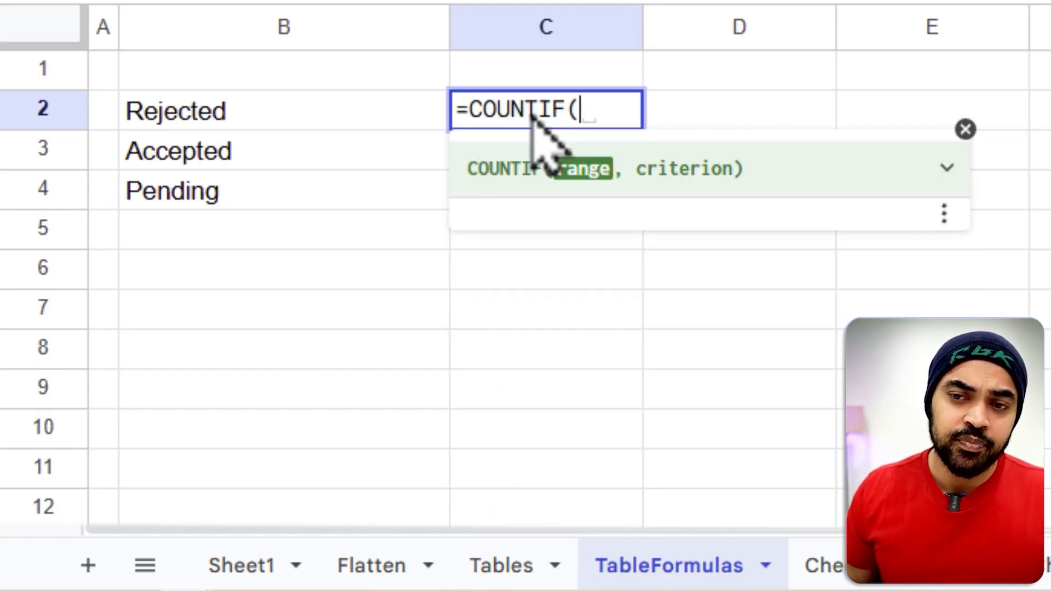
{"action": "type", "text": "i"}
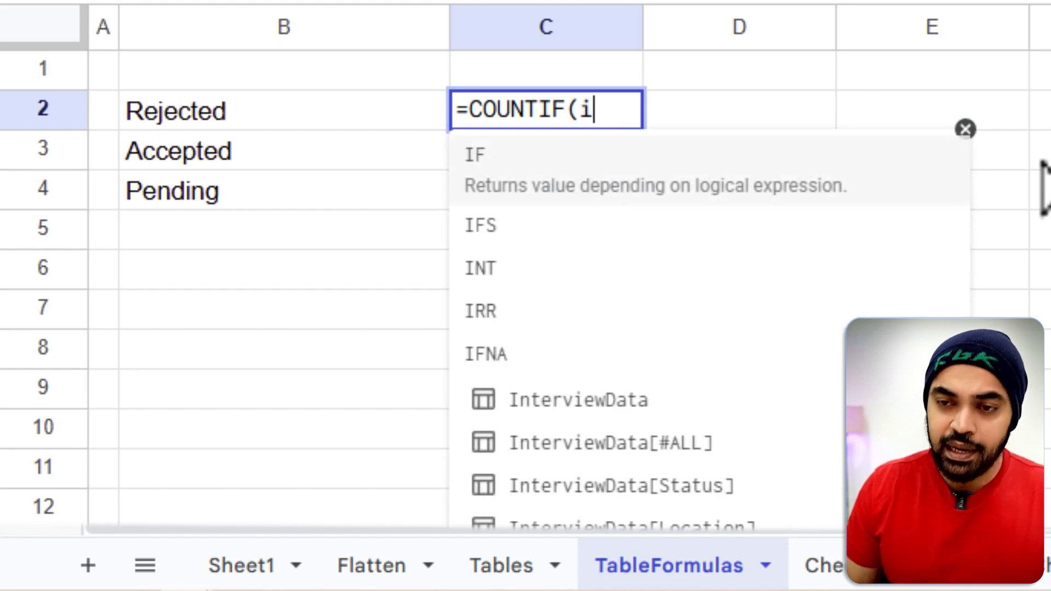
{"action": "type", "text": "nter"}
{"action": "key", "text": "Down"}
{"action": "key", "text": "Down"}
{"action": "key", "text": "Down"}
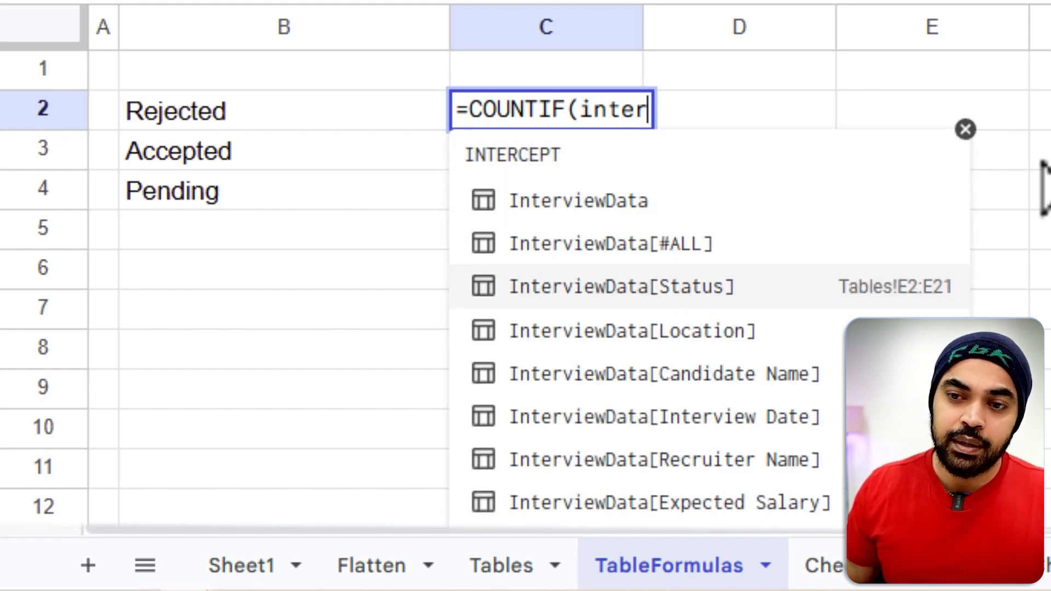
{"action": "key", "text": "Tab"}
{"action": "type", "text": ","}
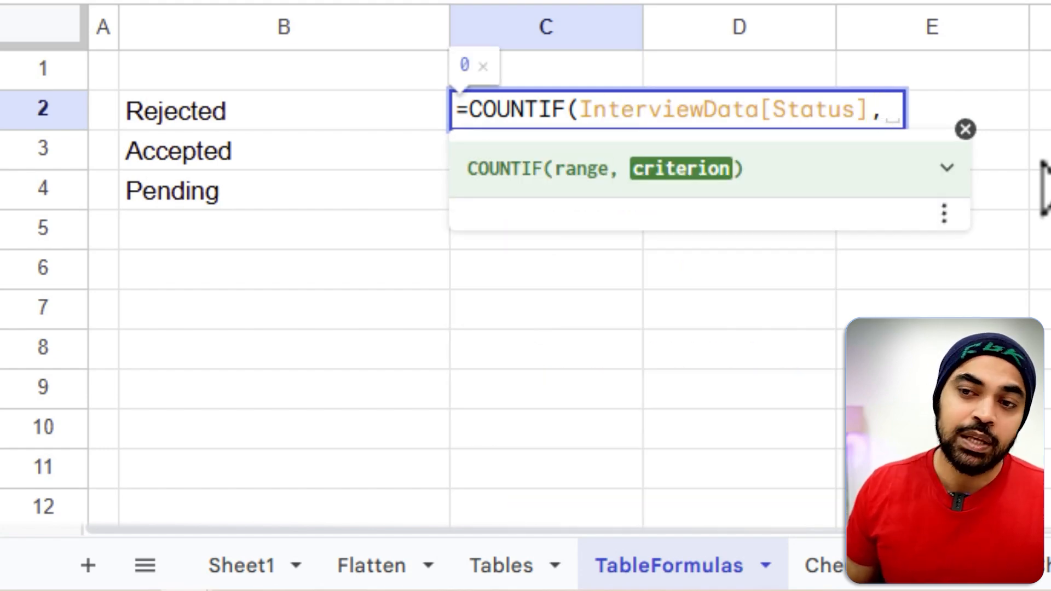
{"action": "key", "text": "Left"}
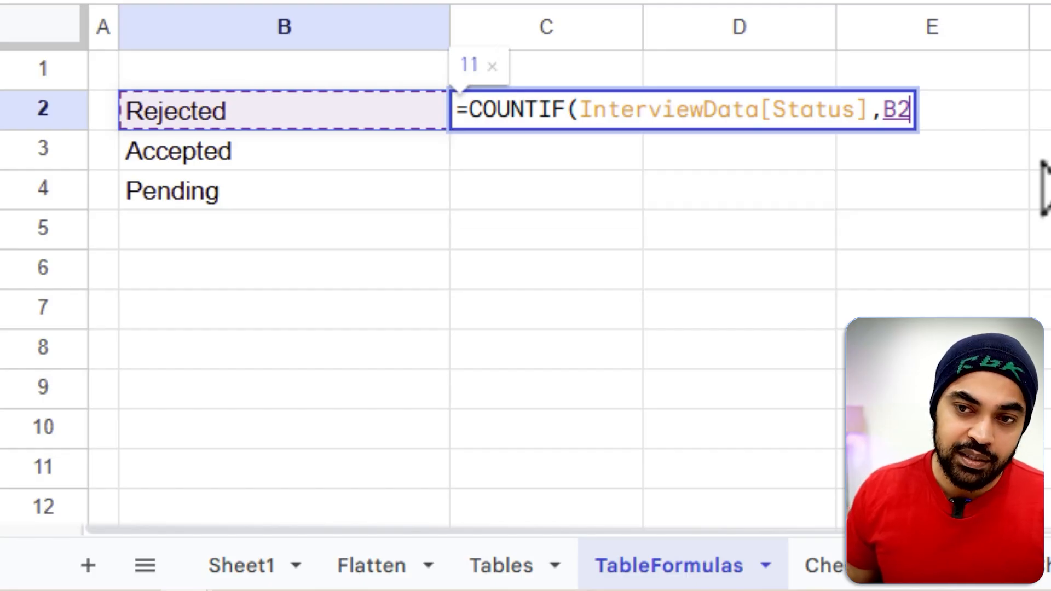
{"action": "type", "text": ")"}
{"action": "key", "text": "Return"}
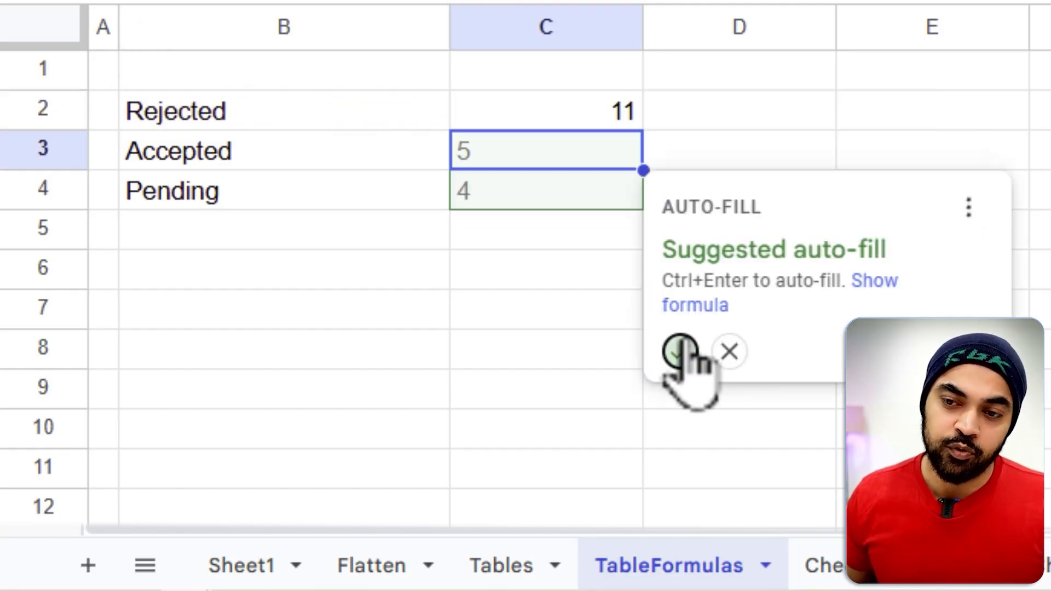
Step: Accept the suggested auto-fill of the COUNTIF formula for Accepted and Pending, and check the count cells C2 to C4
{"action": "left_click", "coordinate": [681, 352]}
{"action": "left_click", "coordinate": [621, 112]}
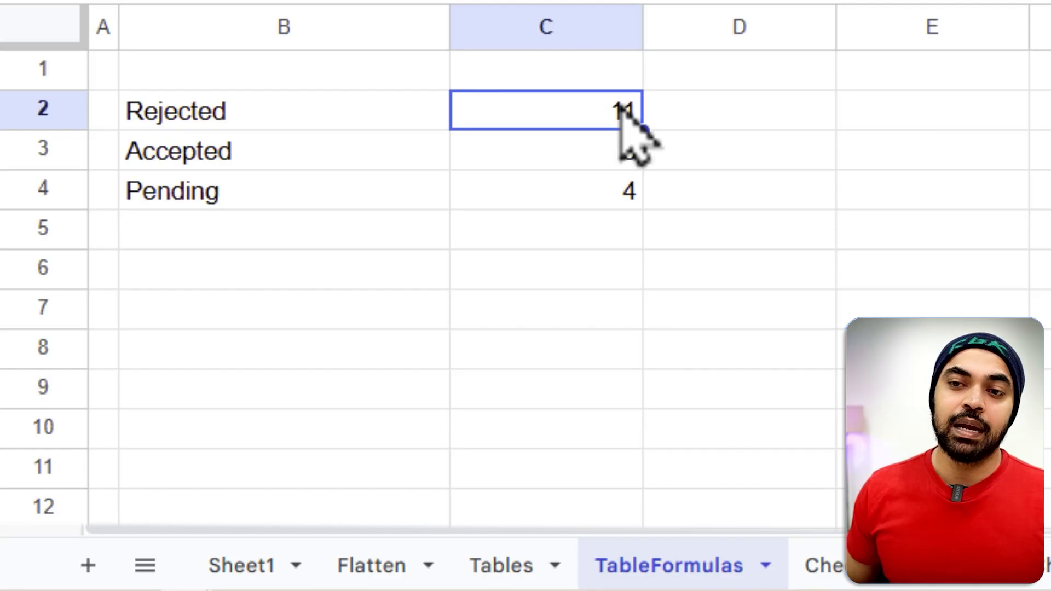
{"action": "left_click", "coordinate": [616, 150]}
{"action": "left_click", "coordinate": [625, 197]}
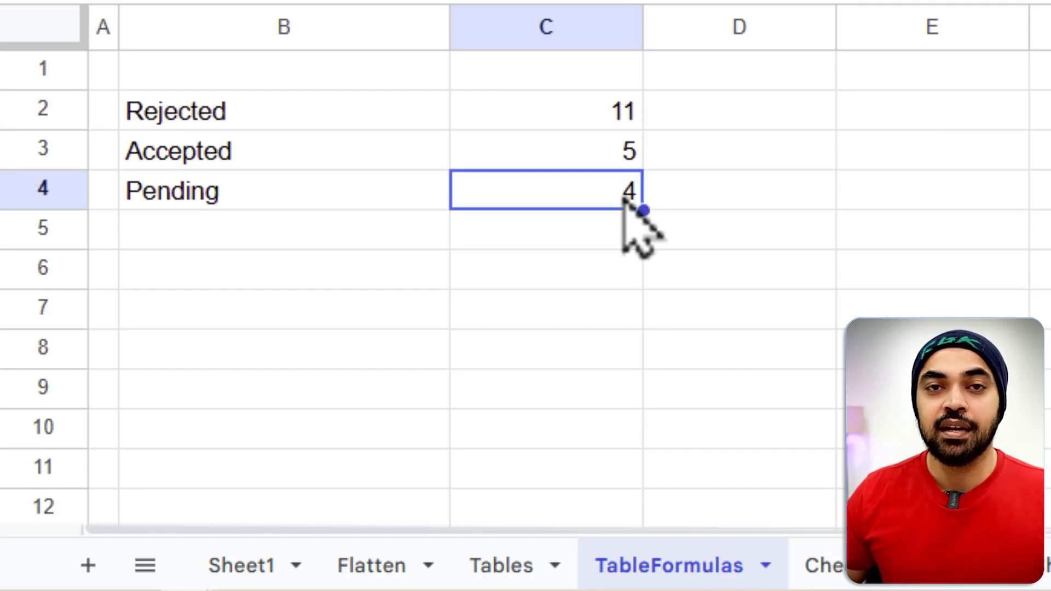
{"action": "double_click", "coordinate": [625, 199]}
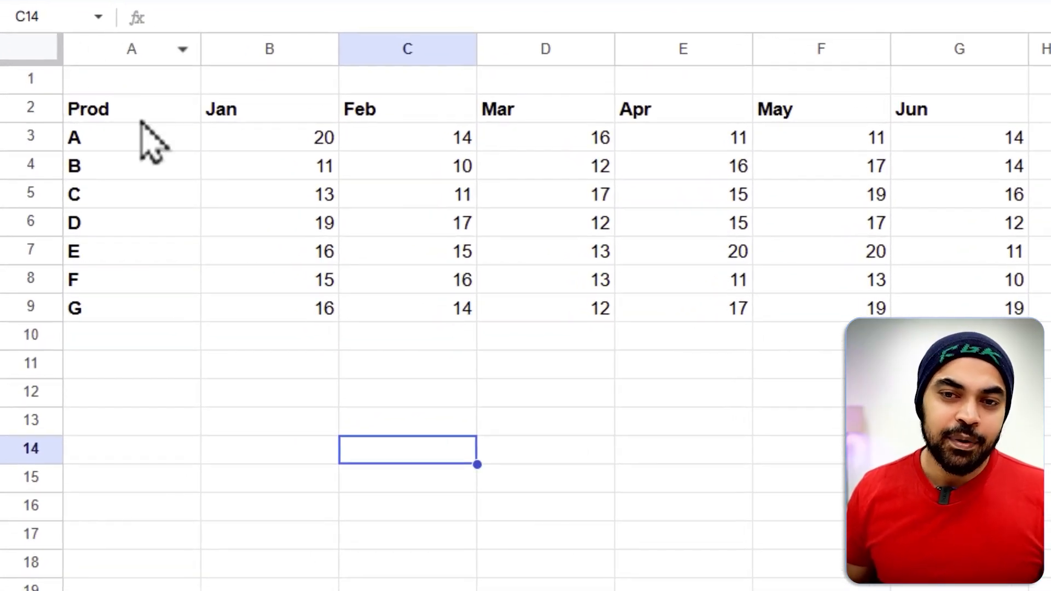
{"action": "left_click_drag", "start_coordinate": [139, 124], "coordinate": [141, 253]}
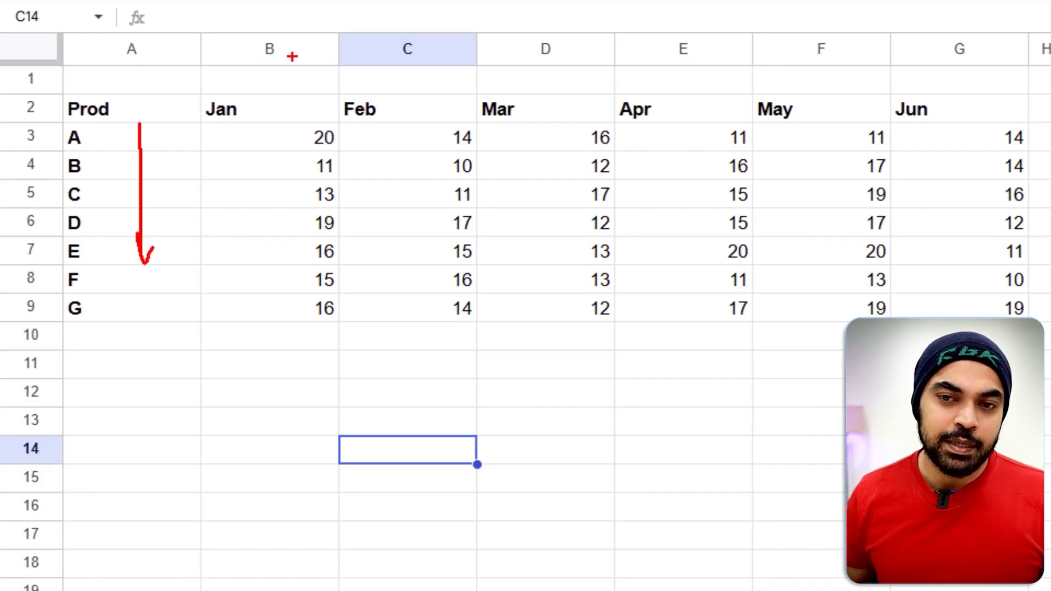
{"action": "left_click_drag", "start_coordinate": [244, 86], "coordinate": [497, 75]}
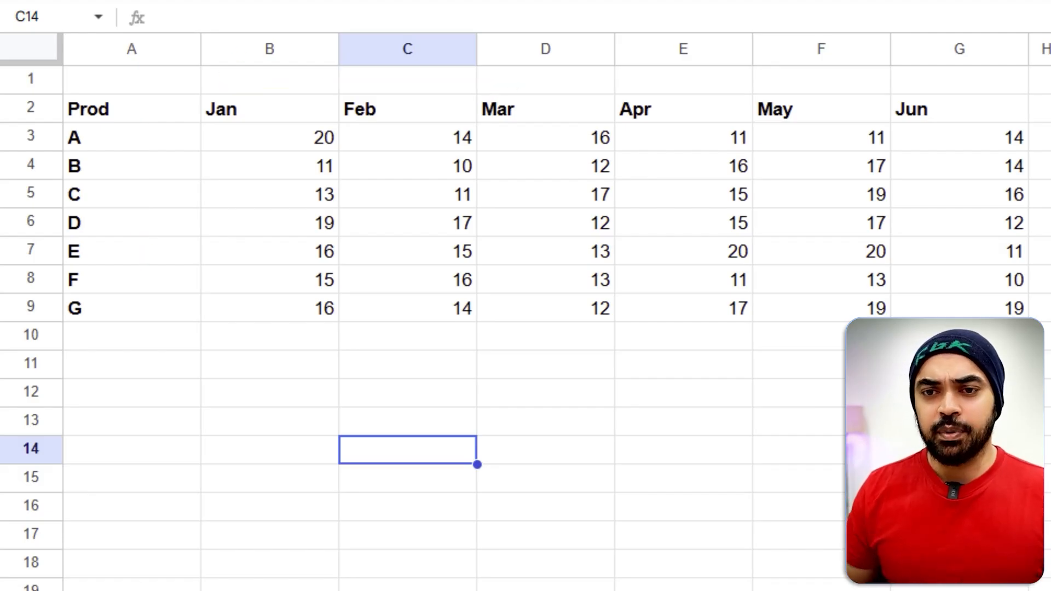
Step: Insert a line chart of the monthly product data in A2:G9 and move it beside the table, starting near column I
{"action": "left_click_drag", "start_coordinate": [134, 115], "coordinate": [980, 312]}
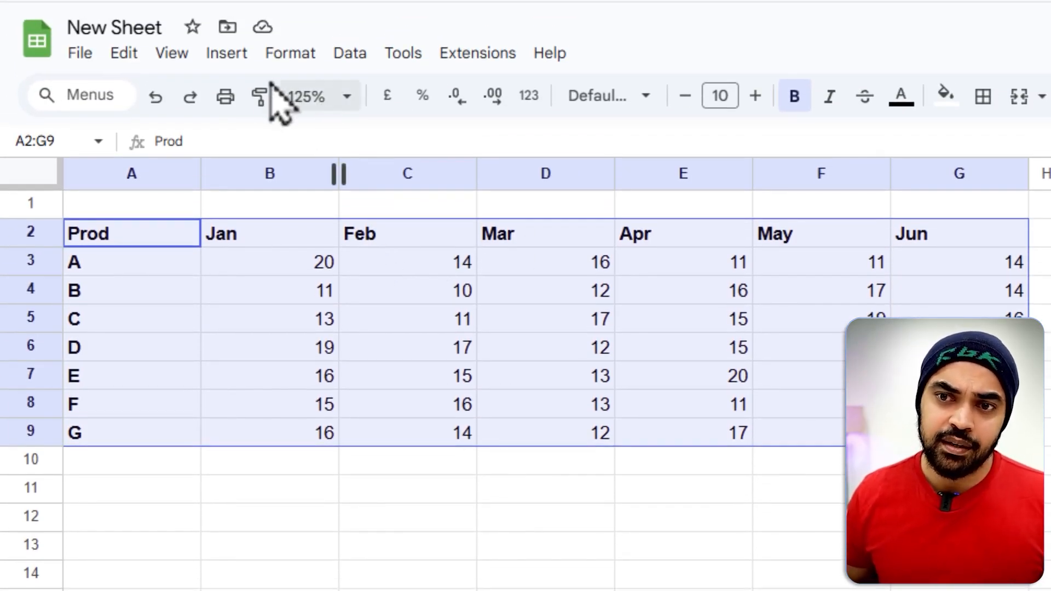
{"action": "left_click", "coordinate": [227, 54]}
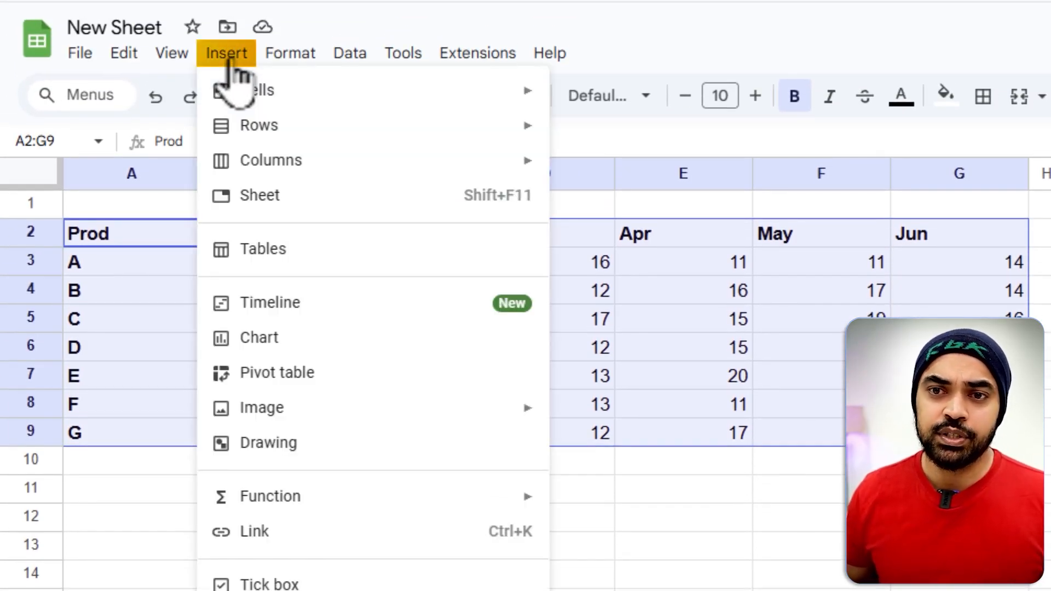
{"action": "left_click", "coordinate": [289, 344]}
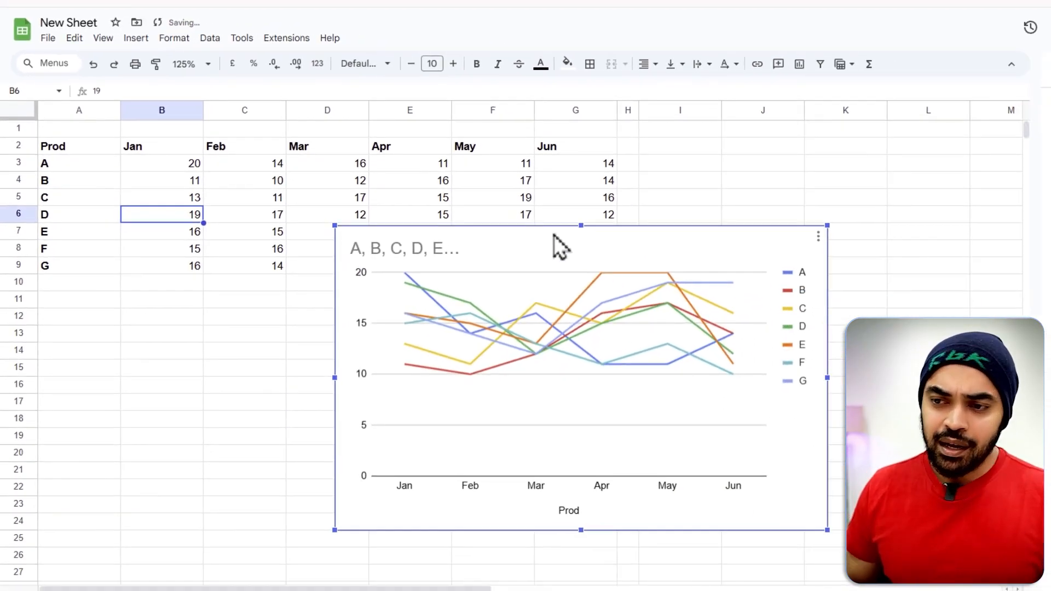
{"action": "left_click_drag", "start_coordinate": [558, 245], "coordinate": [871, 143]}
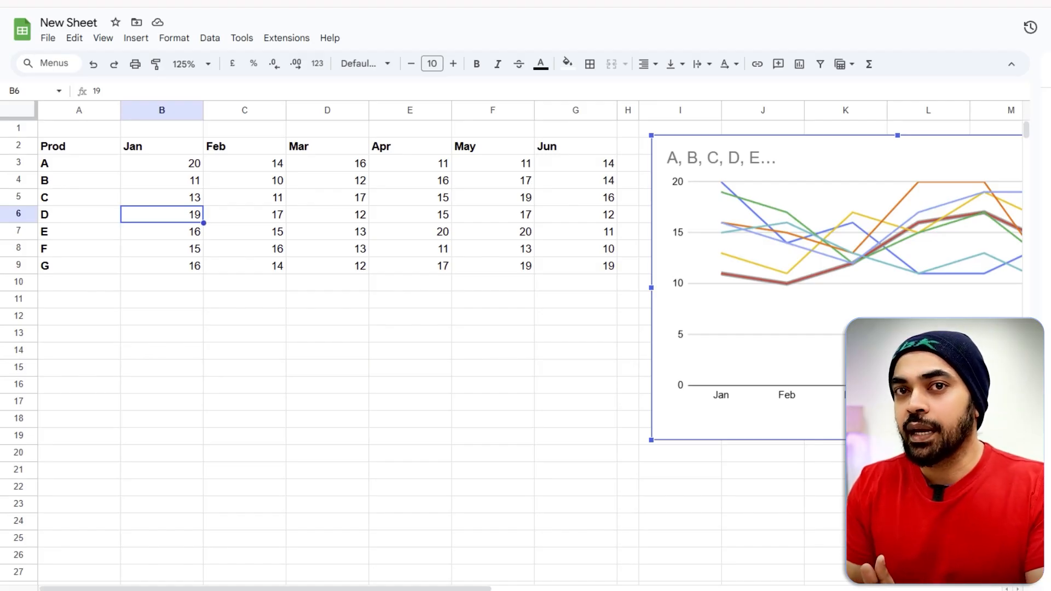
{"action": "key", "text": "Escape"}
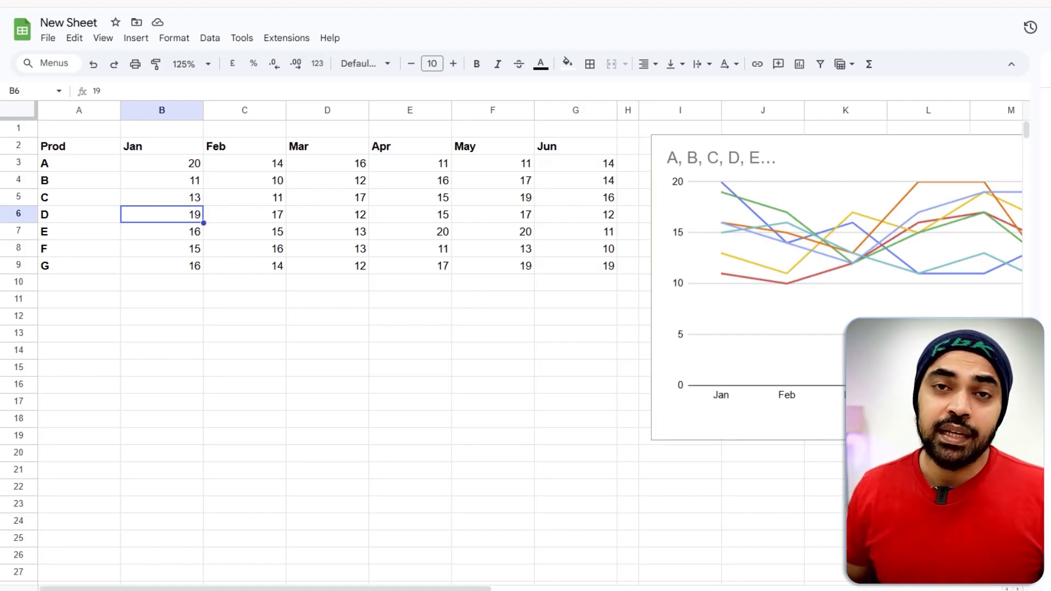
Step: Delete the line chart beside the monthly product table
{"action": "left_click", "coordinate": [784, 151]}
{"action": "key", "text": "Delete"}
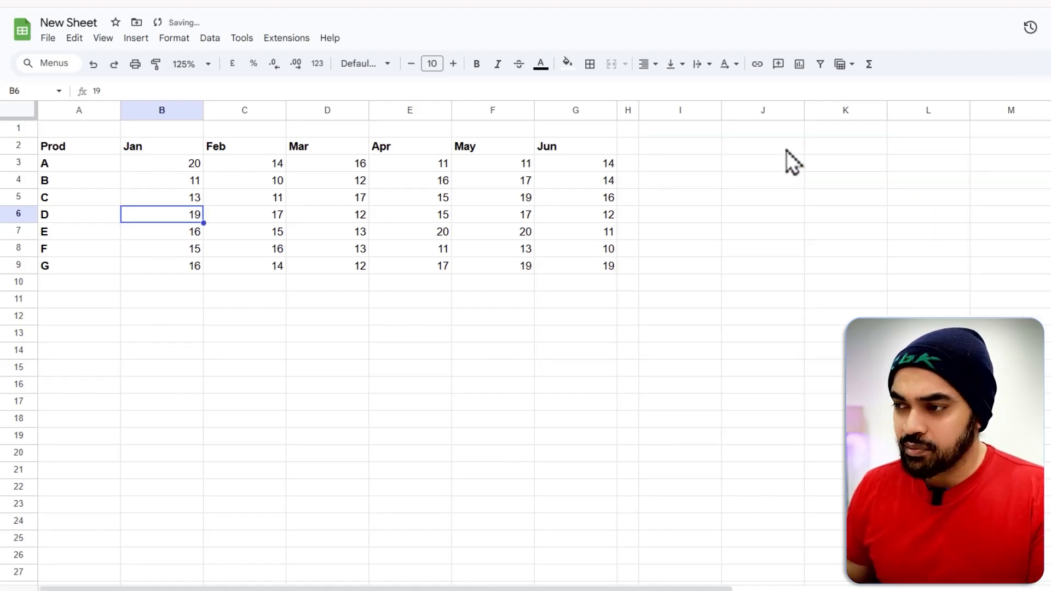
Step: Insert tick boxes in the cells H3:H9 beside the monthly product table
{"action": "left_click", "coordinate": [637, 163]}
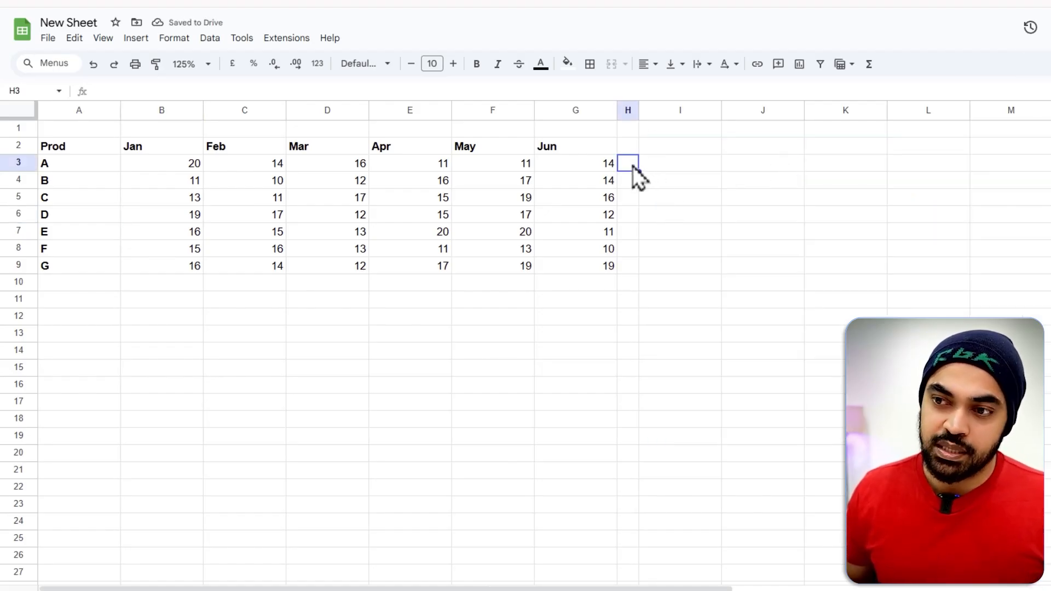
{"action": "left_click_drag", "start_coordinate": [633, 165], "coordinate": [637, 271]}
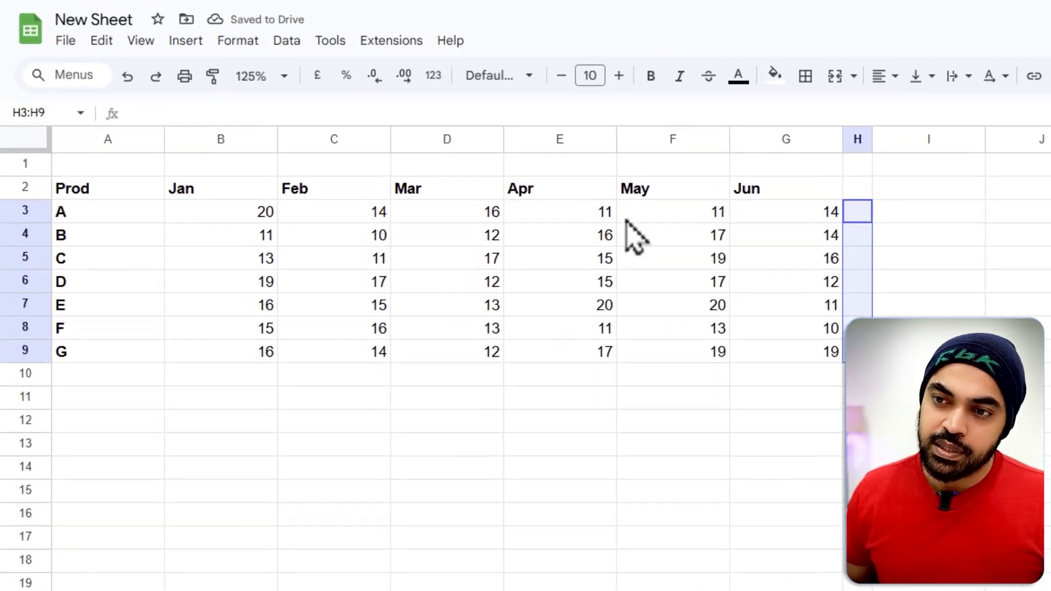
{"action": "left_click", "coordinate": [138, 38]}
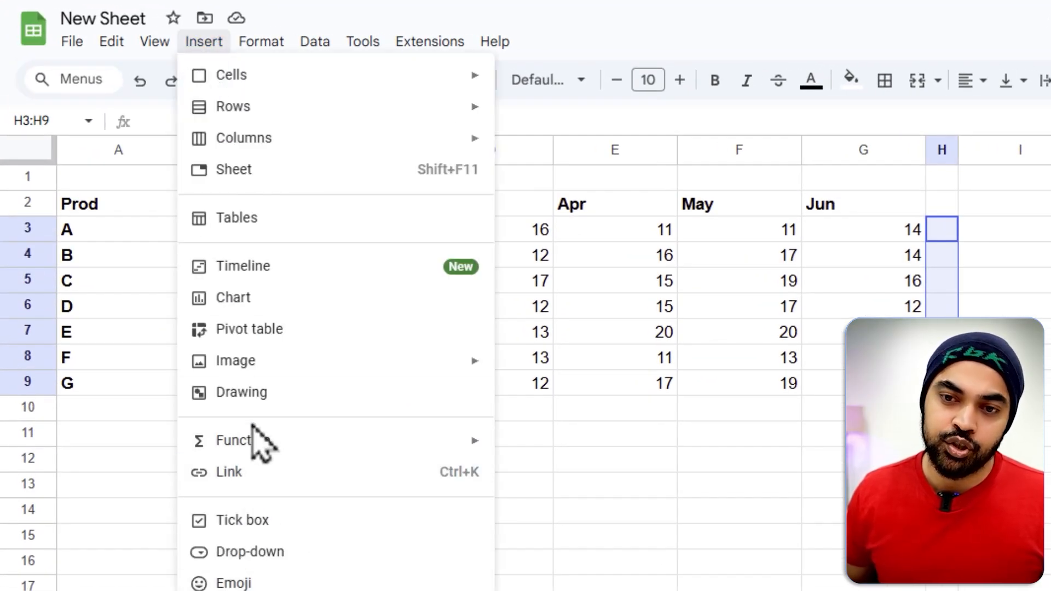
{"action": "left_click", "coordinate": [278, 529]}
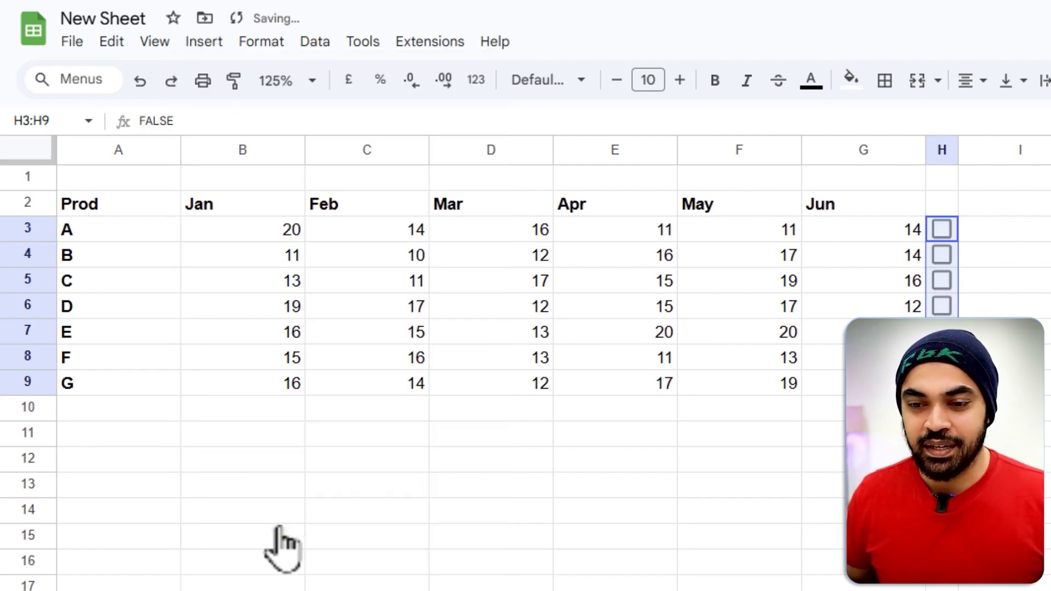
{"action": "left_click", "coordinate": [835, 290]}
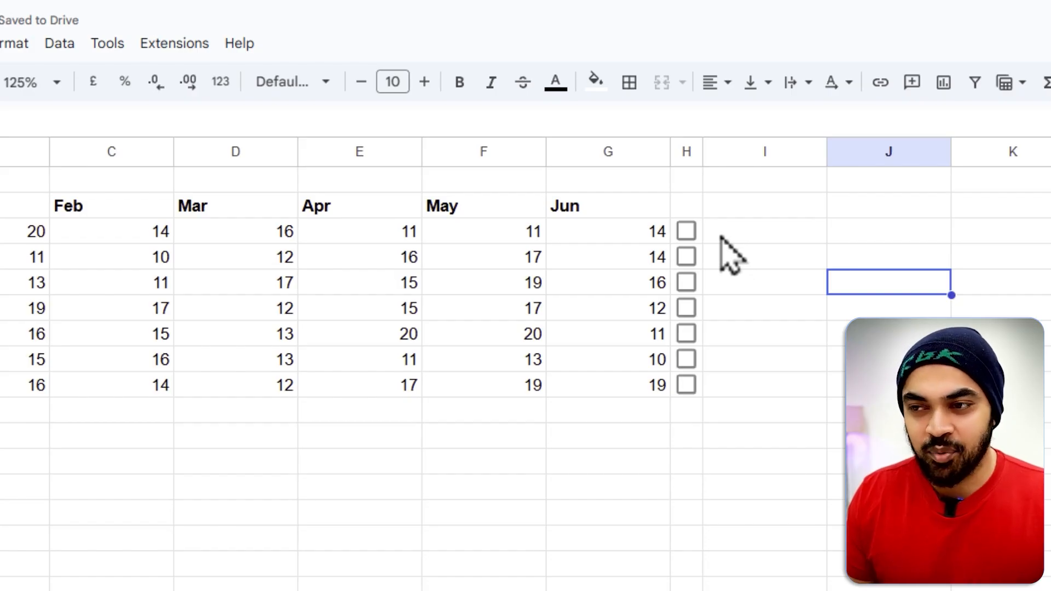
Step: Tick and clear the checkbox in H3 twice to examine the cell value behind each state
{"action": "left_click", "coordinate": [690, 232]}
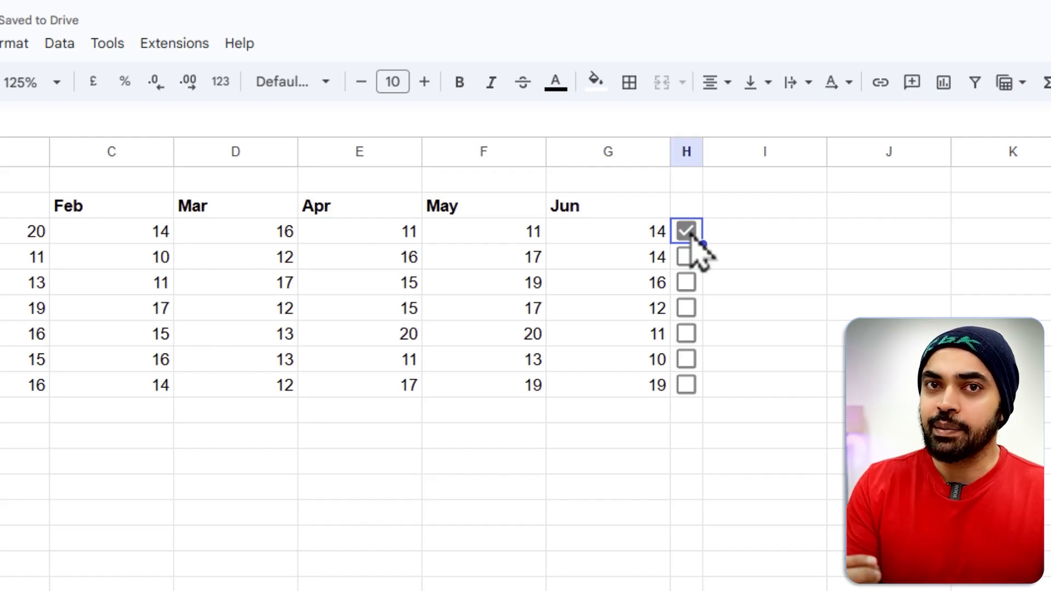
{"action": "left_click", "coordinate": [689, 233]}
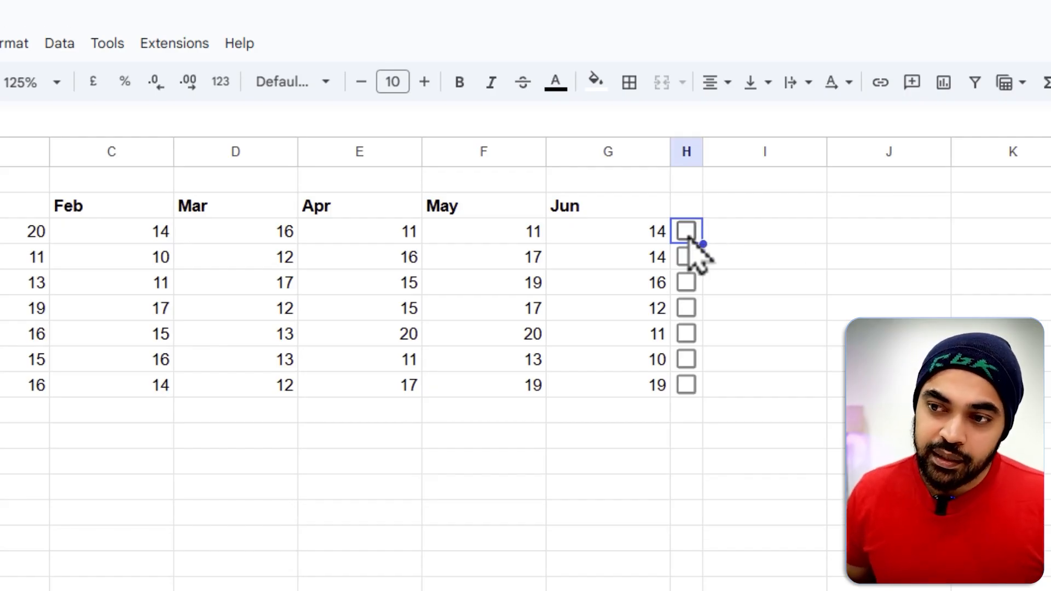
{"action": "left_click", "coordinate": [688, 235]}
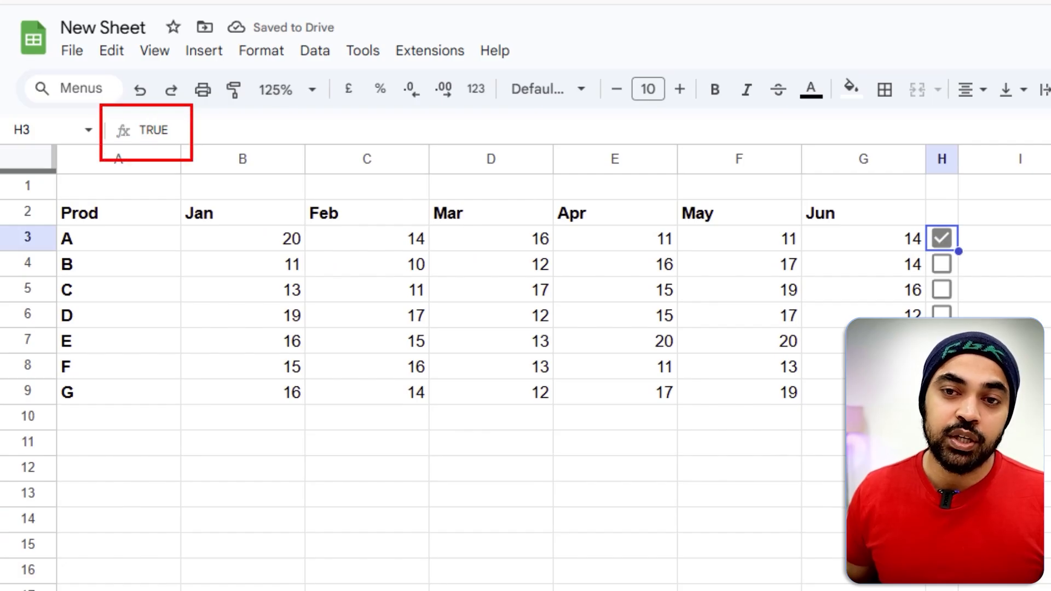
{"action": "left_click", "coordinate": [941, 240]}
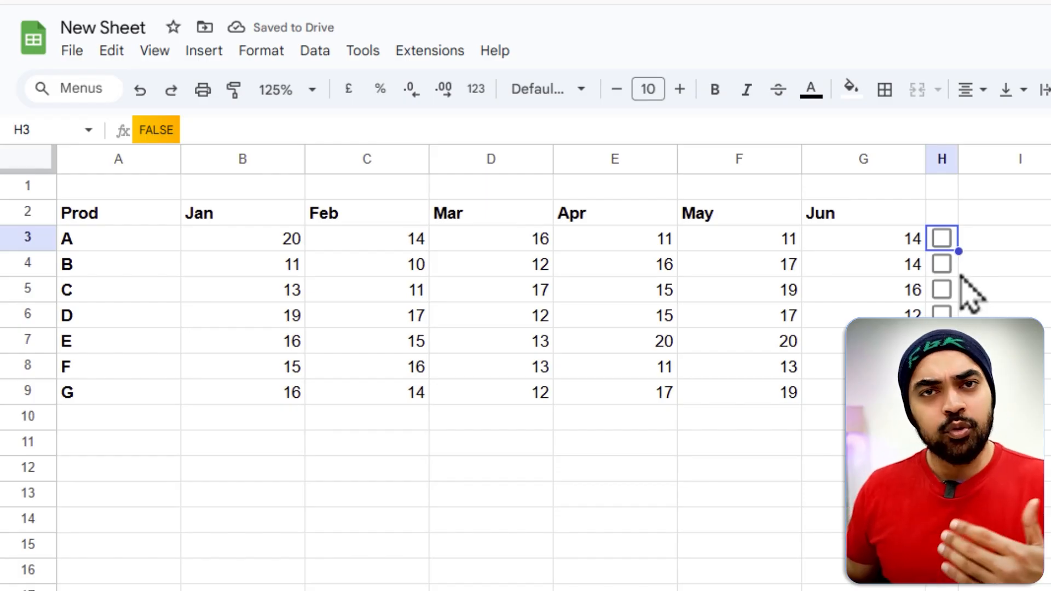
{"action": "left_click", "coordinate": [941, 290]}
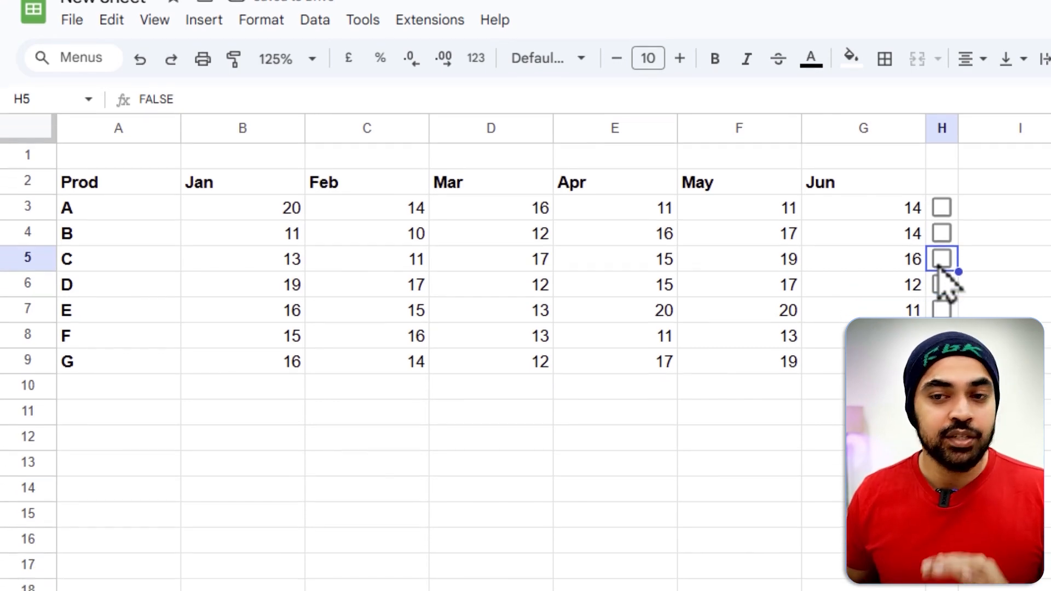
Step: Copy the product column A2:A9 and paste it at A14 below the table
{"action": "left_click", "coordinate": [145, 405]}
{"action": "left_click", "coordinate": [189, 380]}
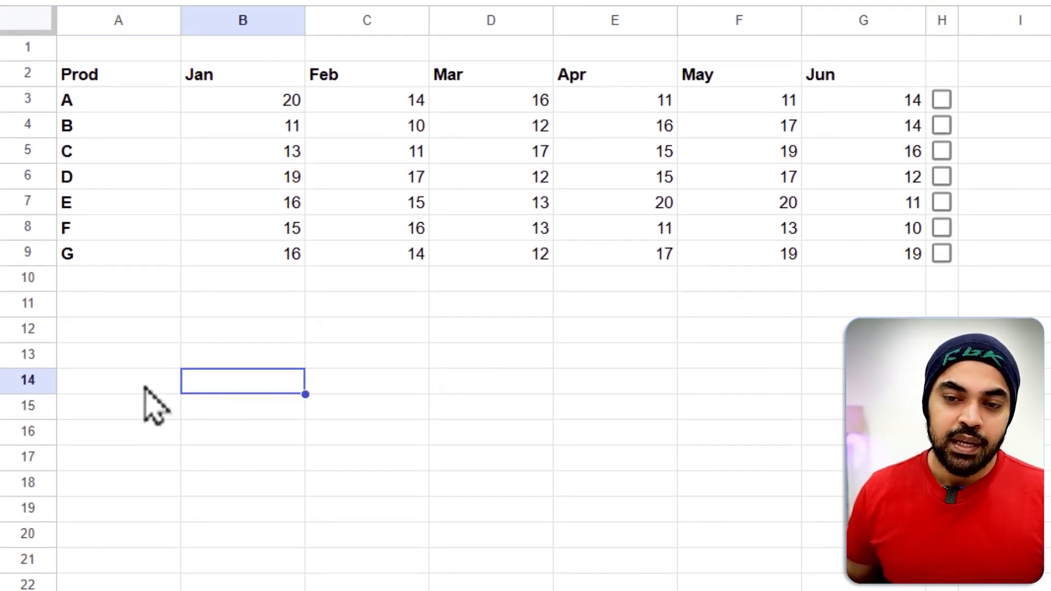
{"action": "left_click_drag", "start_coordinate": [82, 76], "coordinate": [111, 262]}
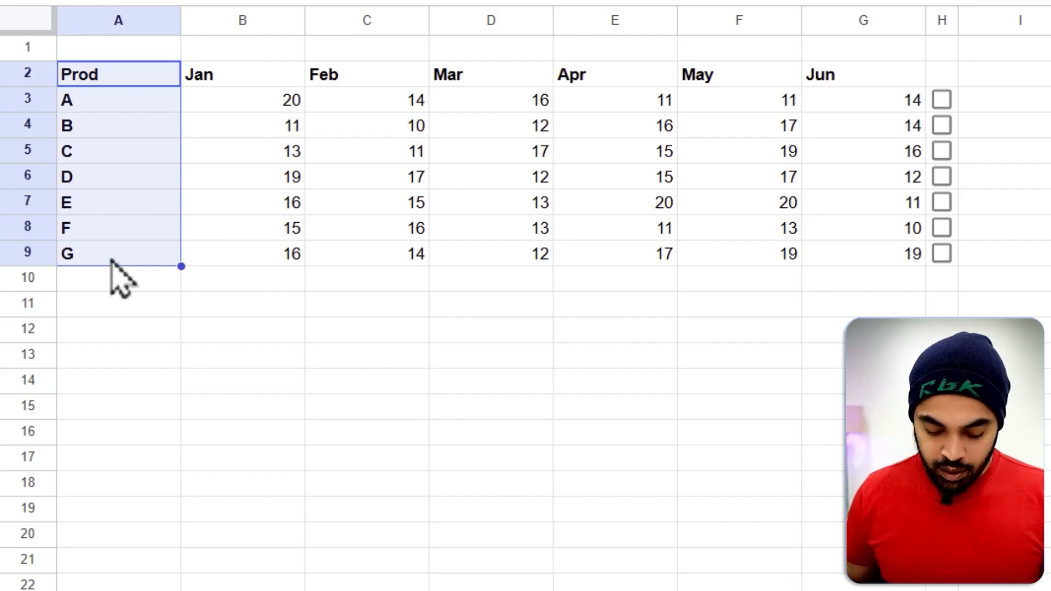
{"action": "key", "text": "ctrl+c"}
{"action": "left_click", "coordinate": [123, 383]}
{"action": "key", "text": "ctrl+v"}
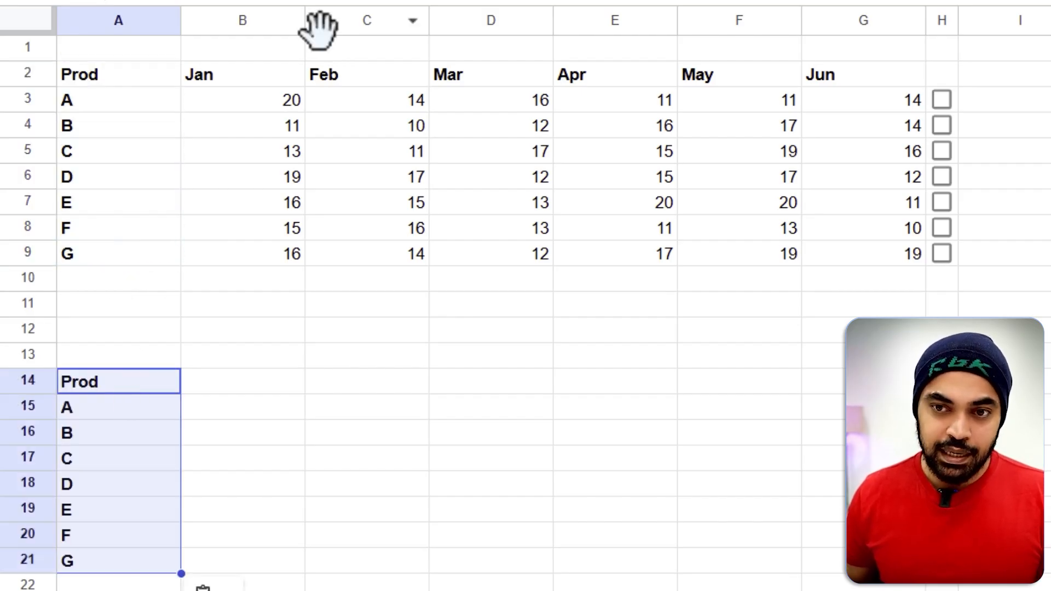
Step: Copy the month headers Jan to Jun from B2:G2 and paste them at B14
{"action": "left_click_drag", "start_coordinate": [241, 77], "coordinate": [846, 96]}
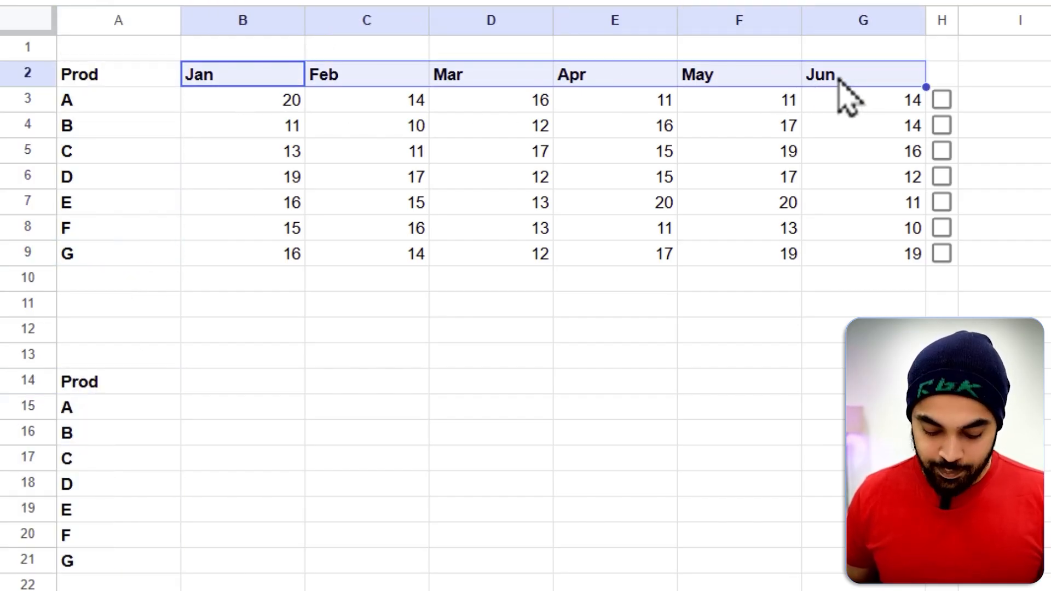
{"action": "key", "text": "ctrl+c"}
{"action": "left_click", "coordinate": [231, 387]}
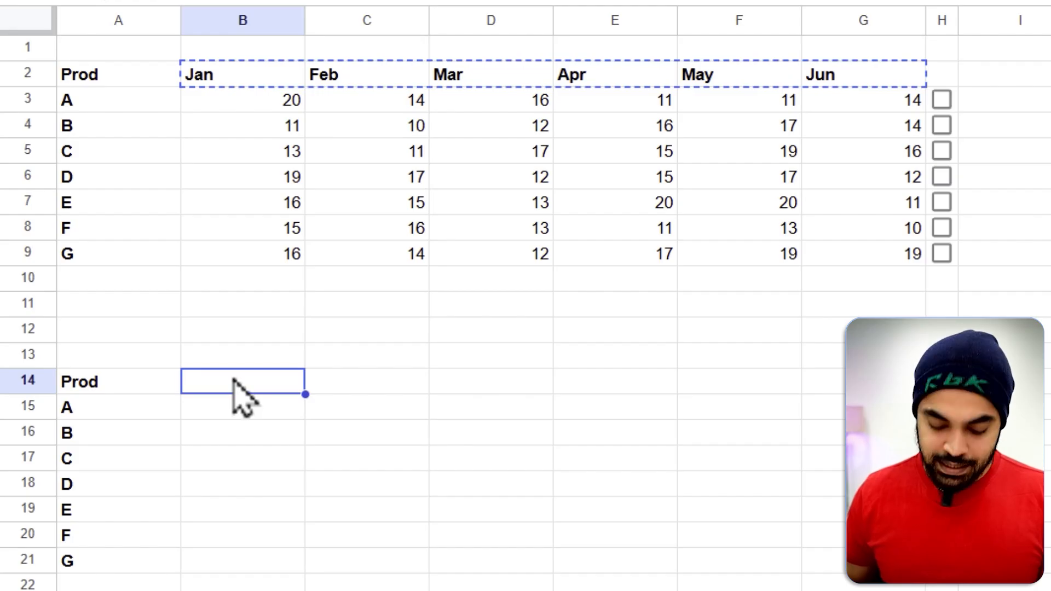
{"action": "key", "text": "ctrl+v"}
Step: Enter the formula =B3*$H3 in cell B15 to multiply product A's January value by its checkbox
{"action": "left_click", "coordinate": [234, 410]}
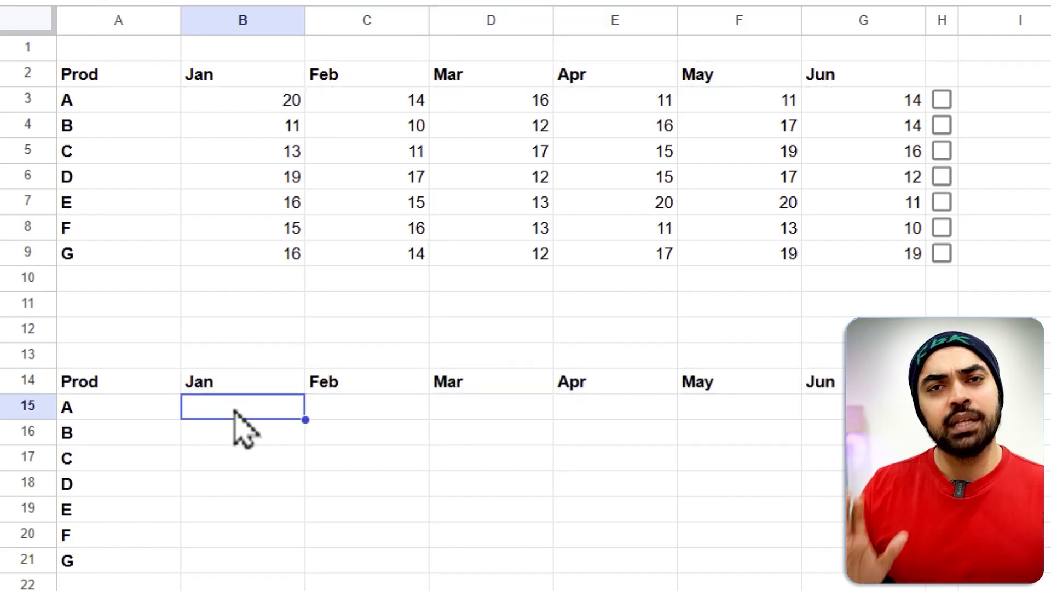
{"action": "type", "text": "="}
{"action": "key", "text": "Up"}
{"action": "key", "text": "Up"}
{"action": "key", "text": "Up"}
{"action": "key", "text": "Up"}
{"action": "key", "text": "Up"}
{"action": "key", "text": "Up"}
{"action": "key", "text": "Up"}
{"action": "key", "text": "Up"}
{"action": "key", "text": "Up"}
{"action": "key", "text": "Up"}
{"action": "key", "text": "Up"}
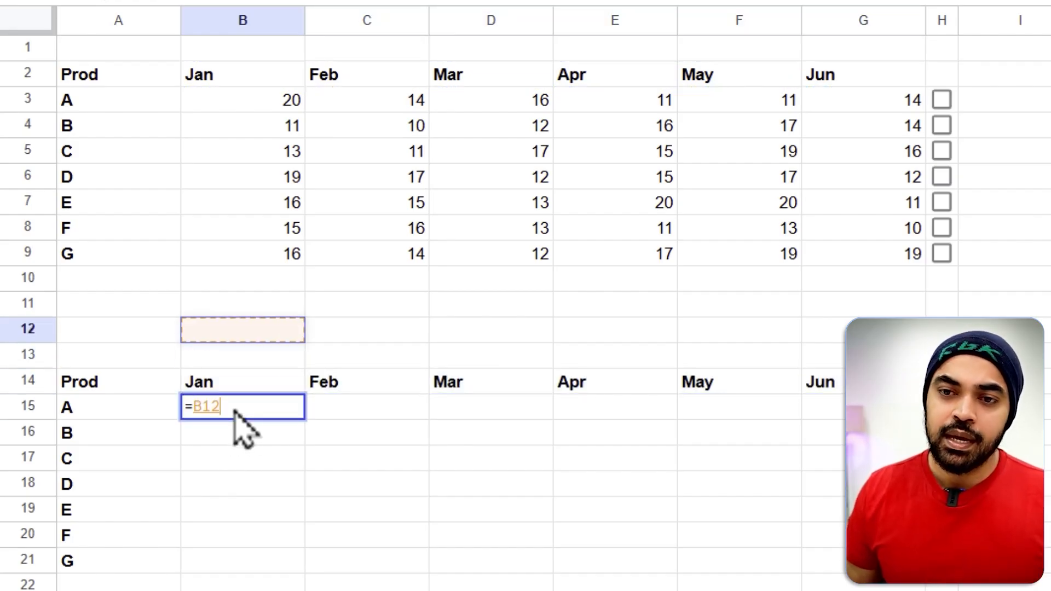
{"action": "key", "text": "Up"}
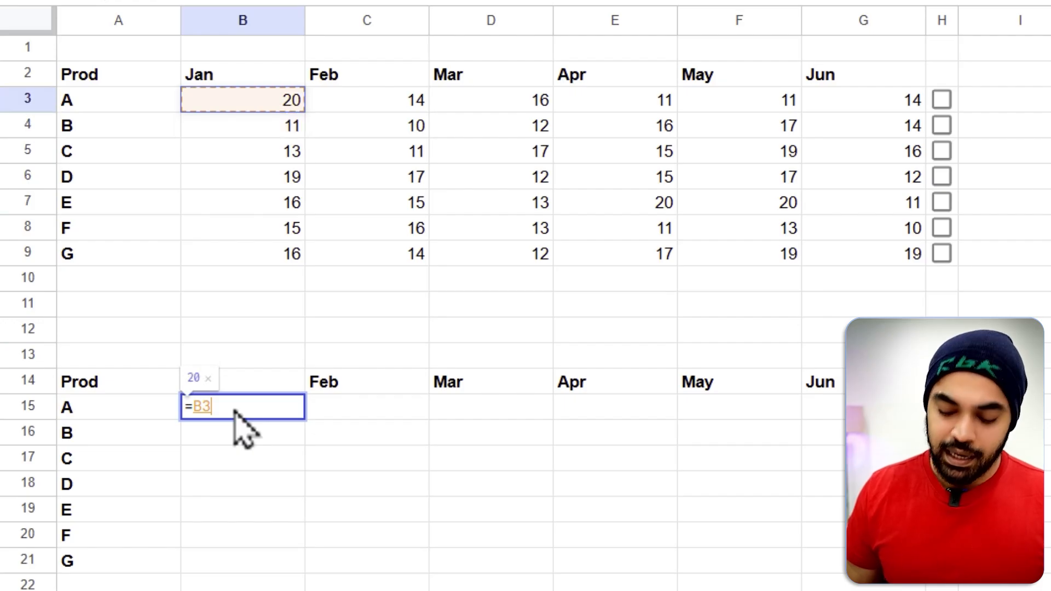
{"action": "type", "text": "*"}
{"action": "key", "text": "Up"}
{"action": "key", "text": "Up"}
{"action": "key", "text": "Up"}
{"action": "key", "text": "Up"}
{"action": "key", "text": "Up"}
{"action": "key", "text": "Up"}
{"action": "key", "text": "Up"}
{"action": "key", "text": "Up"}
{"action": "key", "text": "Up"}
{"action": "key", "text": "Up"}
{"action": "key", "text": "Up"}
{"action": "key", "text": "Up"}
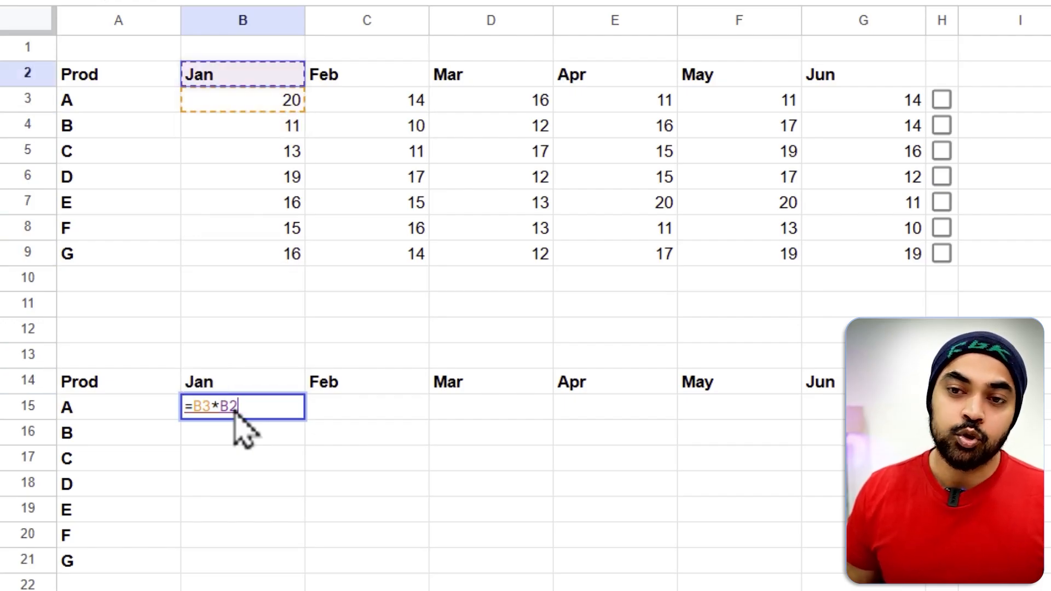
{"action": "key", "text": "Right"}
{"action": "key", "text": "Right"}
{"action": "key", "text": "Right"}
{"action": "key", "text": "Right"}
{"action": "key", "text": "Right"}
{"action": "key", "text": "Right"}
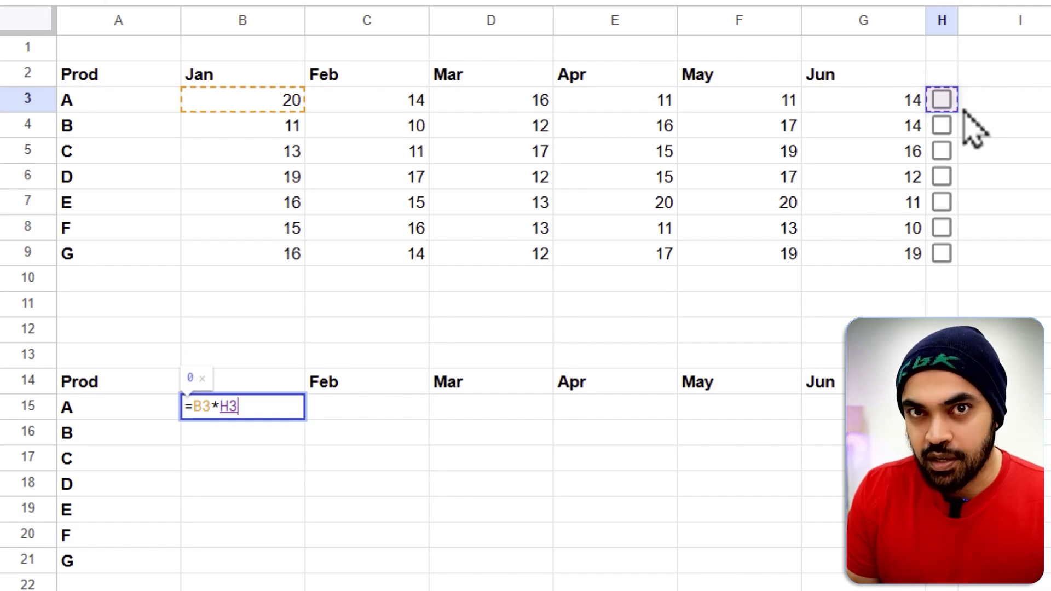
{"action": "key", "text": "F4"}
{"action": "key", "text": "F4"}
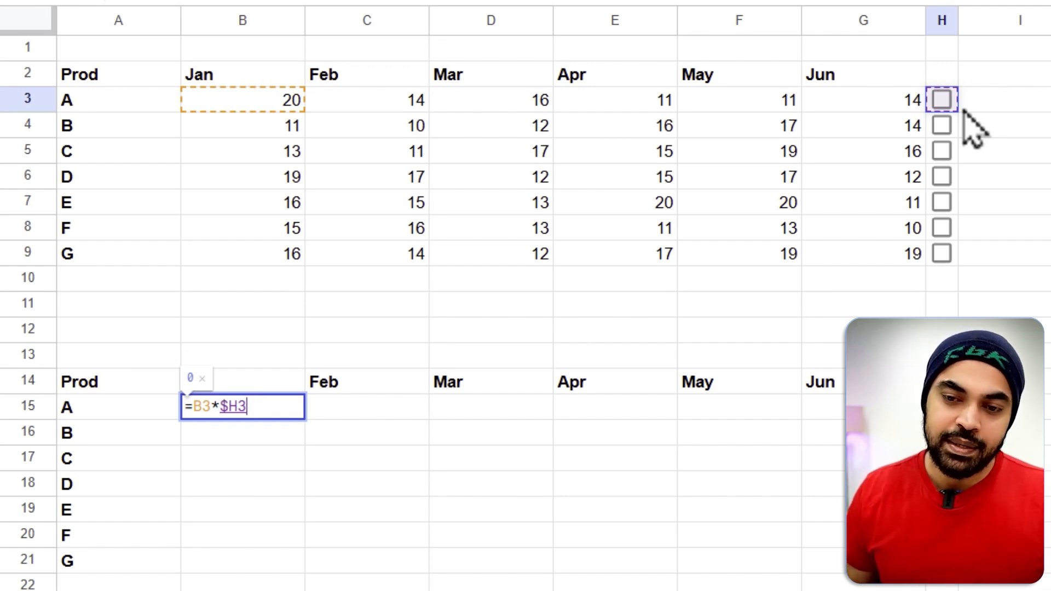
{"action": "key", "text": "Return"}
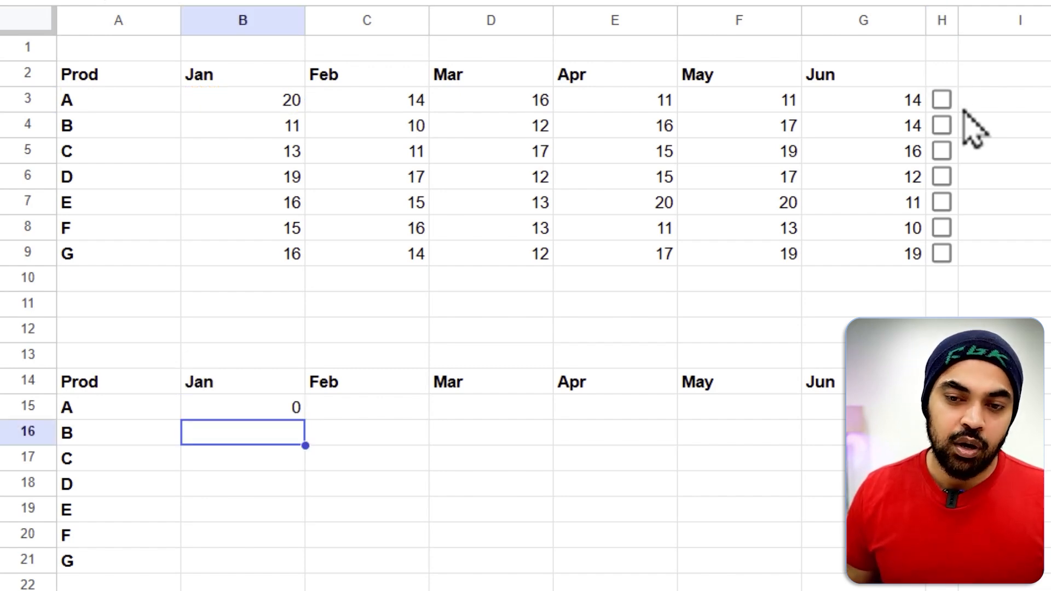
Step: Fill the checkbox formula from B15 down and across the range B15:G21
{"action": "key", "text": "Down"}
{"action": "key", "text": "Up"}
{"action": "key", "text": "Up"}
{"action": "key", "text": "Up"}
{"action": "key", "text": "Down"}
{"action": "key", "text": "shift+Down"}
{"action": "key", "text": "shift+Down"}
{"action": "key", "text": "shift+Down"}
{"action": "key", "text": "shift+Down"}
{"action": "key", "text": "shift+Down"}
{"action": "key", "text": "shift+Down"}
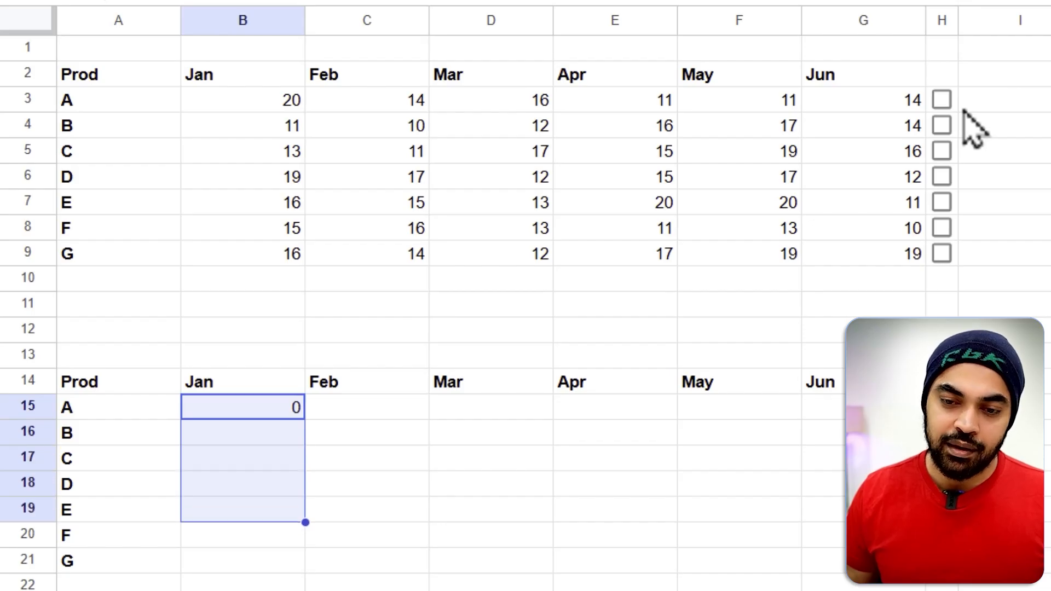
{"action": "key", "text": "shift+Right"}
{"action": "key", "text": "shift+Right"}
{"action": "key", "text": "shift+Right"}
{"action": "key", "text": "shift+Right"}
{"action": "key", "text": "shift+Right"}
{"action": "key", "text": "ctrl+d"}
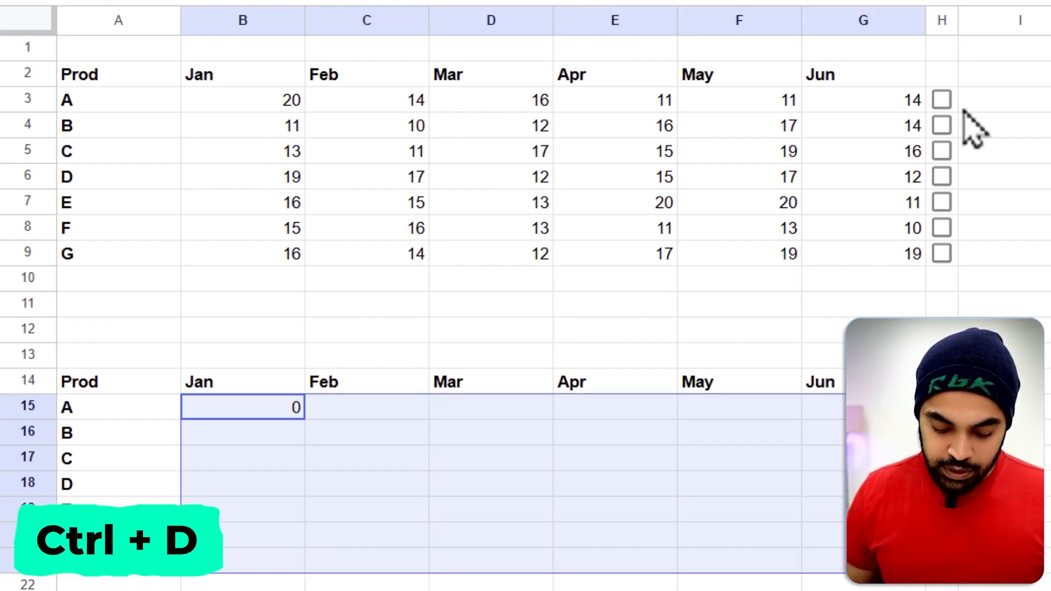
{"action": "key", "text": "ctrl+r"}
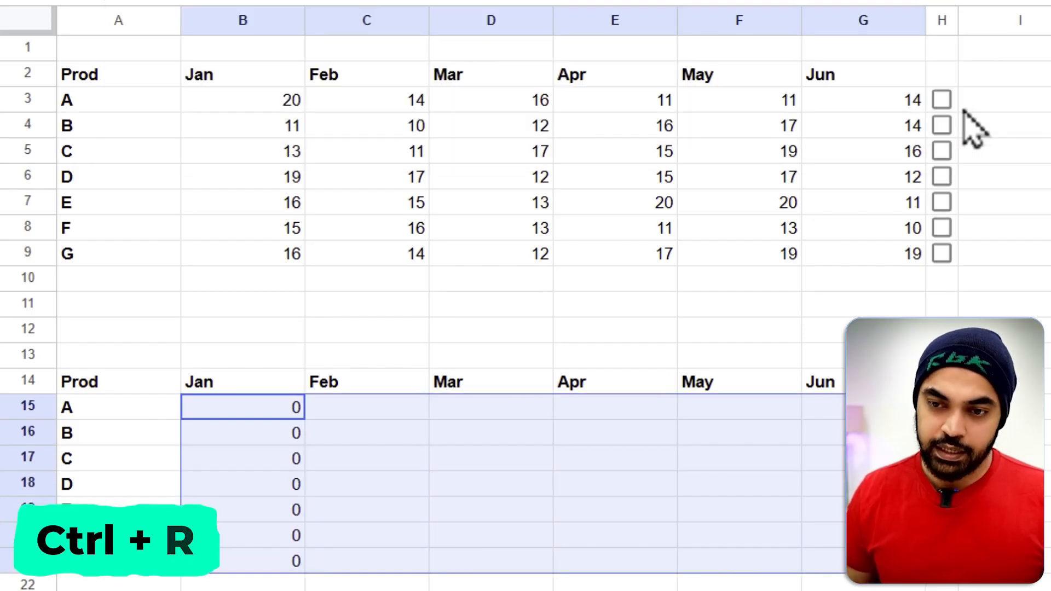
{"action": "left_click", "coordinate": [1035, 237]}
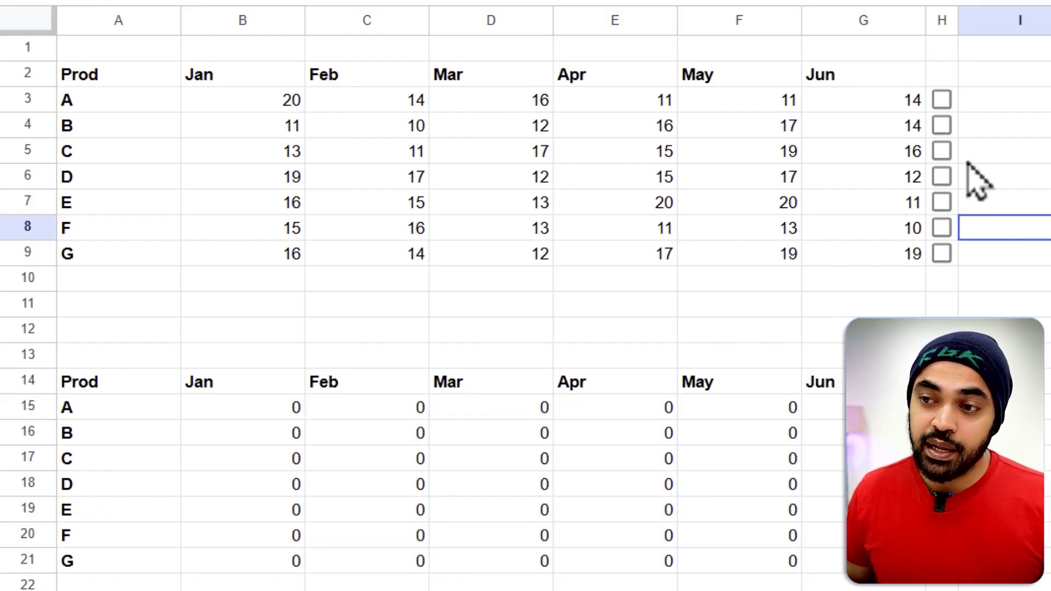
Step: Tick the checkboxes for products B, C and D, and clear those for D and C again
{"action": "left_click", "coordinate": [943, 126]}
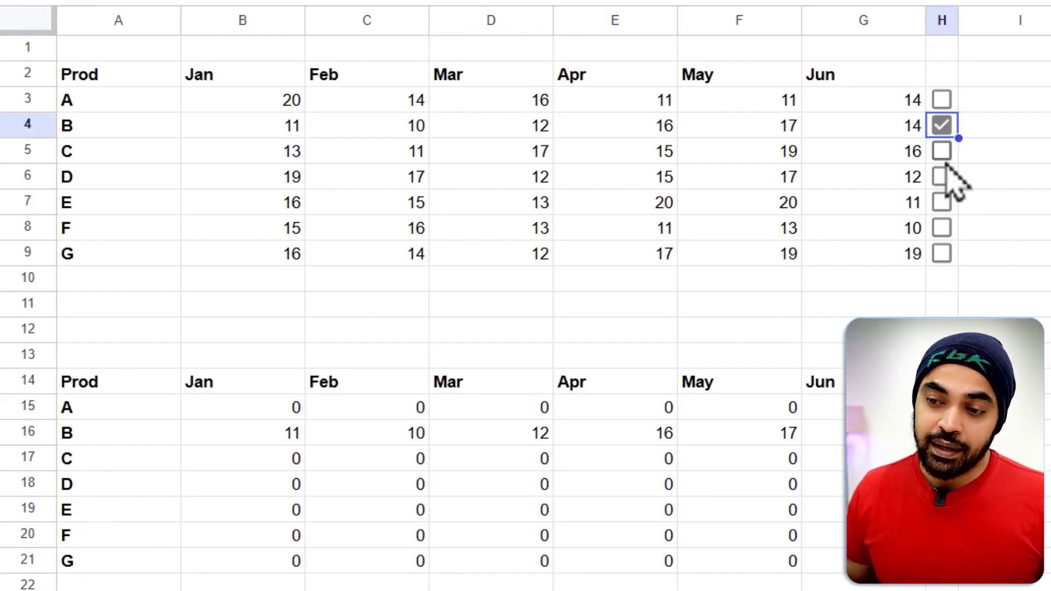
{"action": "left_click", "coordinate": [943, 153]}
{"action": "left_click", "coordinate": [943, 178]}
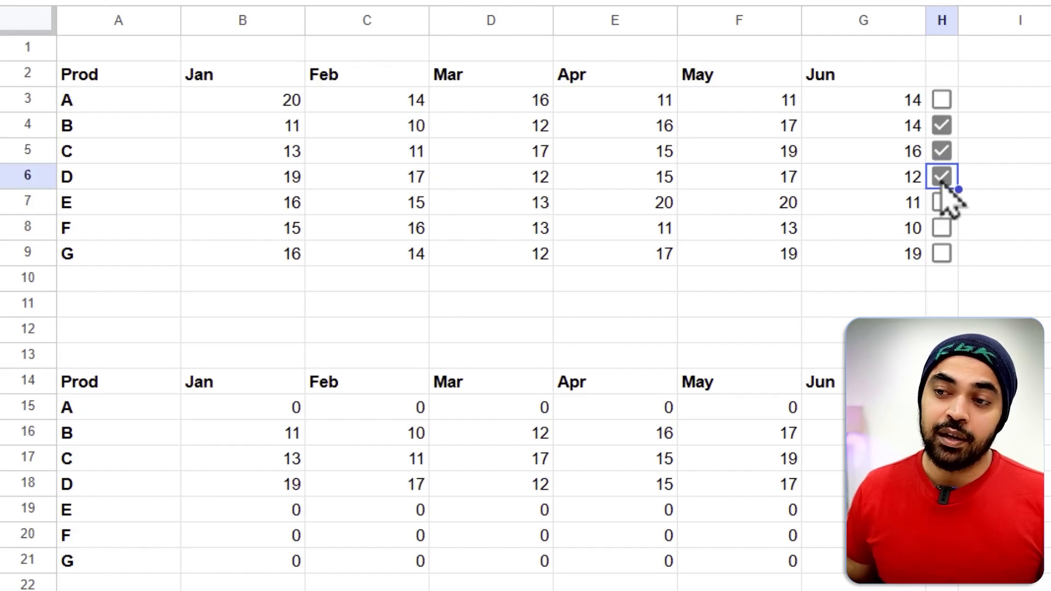
{"action": "left_click", "coordinate": [943, 178]}
{"action": "left_click", "coordinate": [943, 153]}
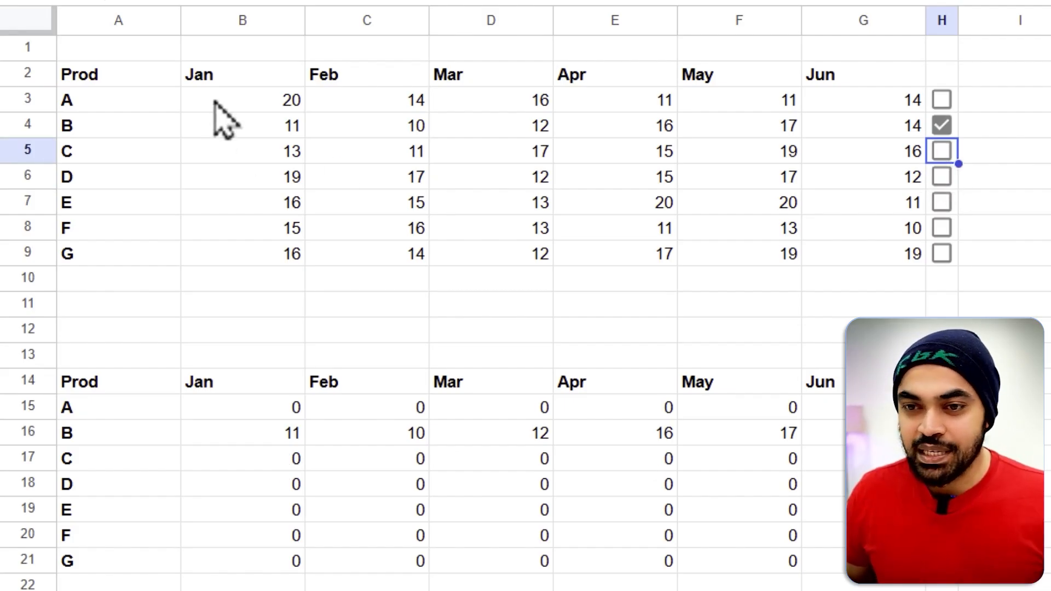
Step: Insert a chart of the checkbox-driven data in A14:G21 and move it beside the upper table, starting near column I
{"action": "left_click_drag", "start_coordinate": [217, 104], "coordinate": [761, 280]}
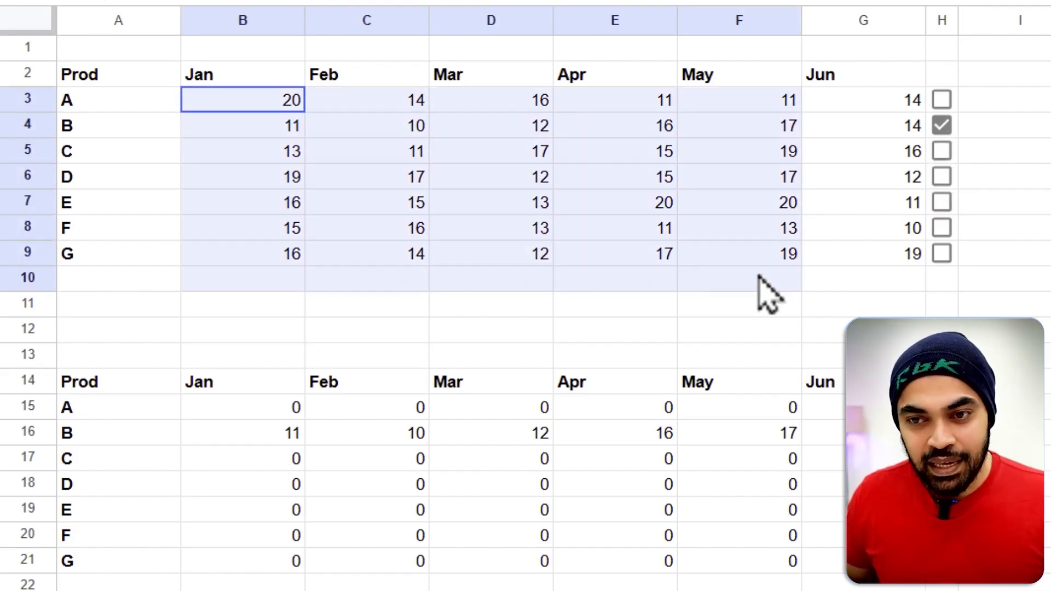
{"action": "left_click", "coordinate": [340, 486]}
{"action": "left_click_drag", "start_coordinate": [159, 390], "coordinate": [864, 561]}
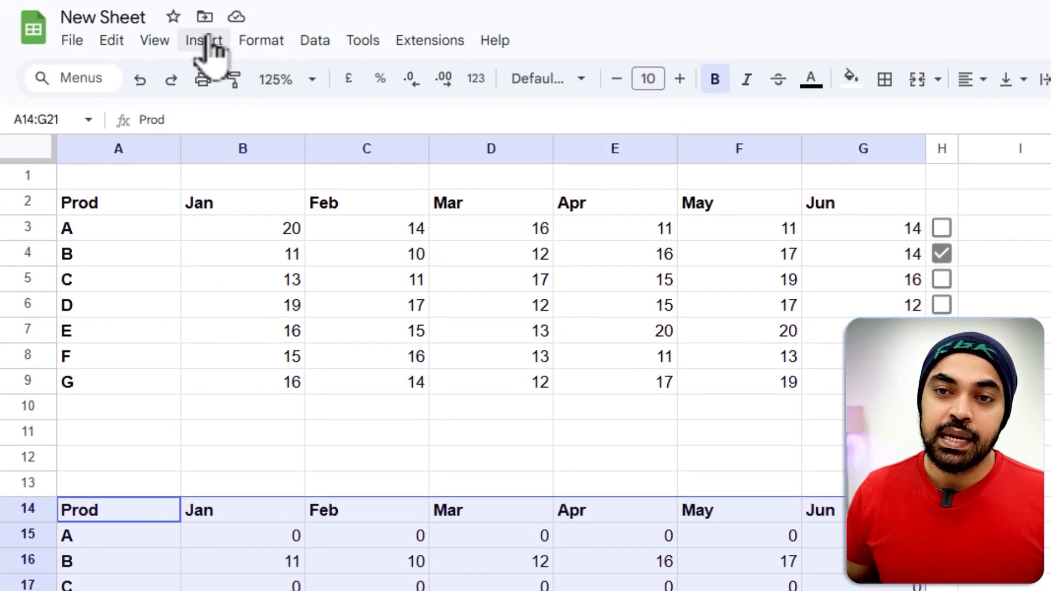
{"action": "left_click", "coordinate": [205, 40]}
{"action": "left_click", "coordinate": [249, 298]}
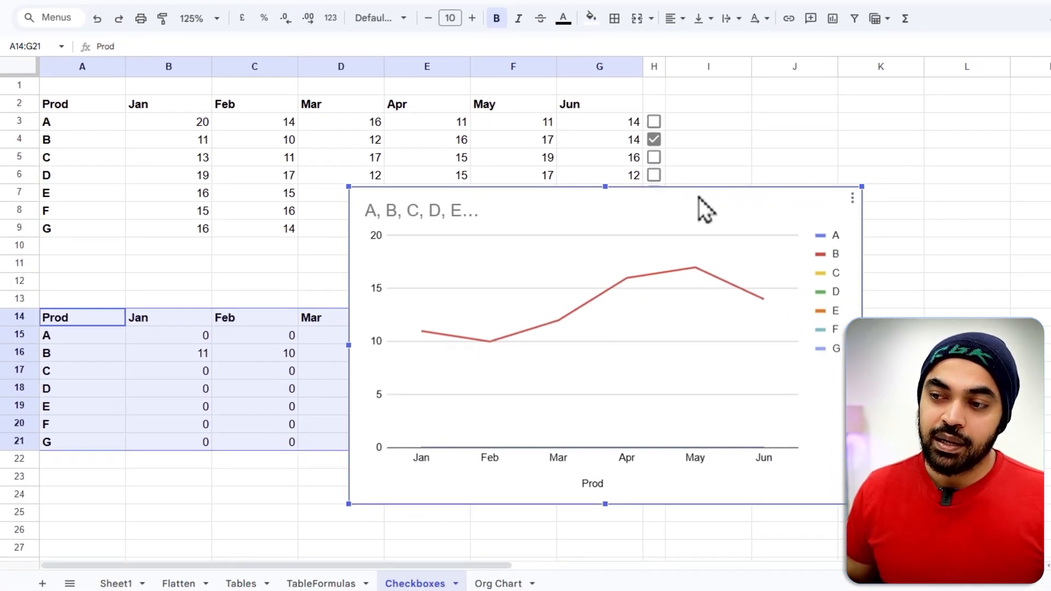
{"action": "left_click_drag", "start_coordinate": [699, 197], "coordinate": [1025, 114]}
{"action": "left_click", "coordinate": [389, 235]}
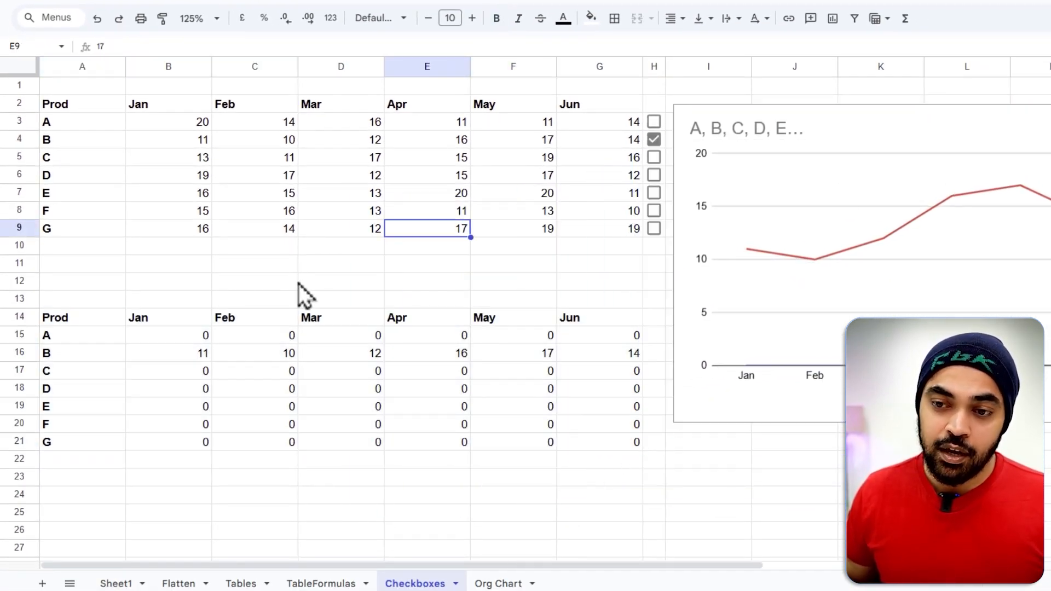
Step: Insert three blank rows and two sets of six from row 11, moving the checkbox-formula table further down the sheet
{"action": "left_click", "coordinate": [105, 266]}
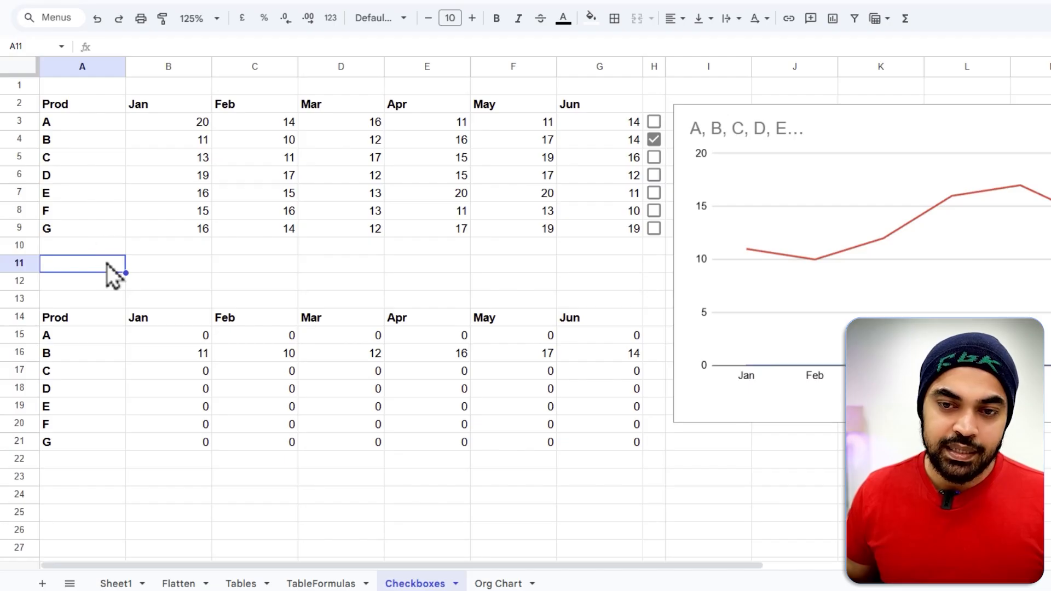
{"action": "left_click", "coordinate": [24, 300], "text": "shift"}
{"action": "right_click", "coordinate": [21, 288]}
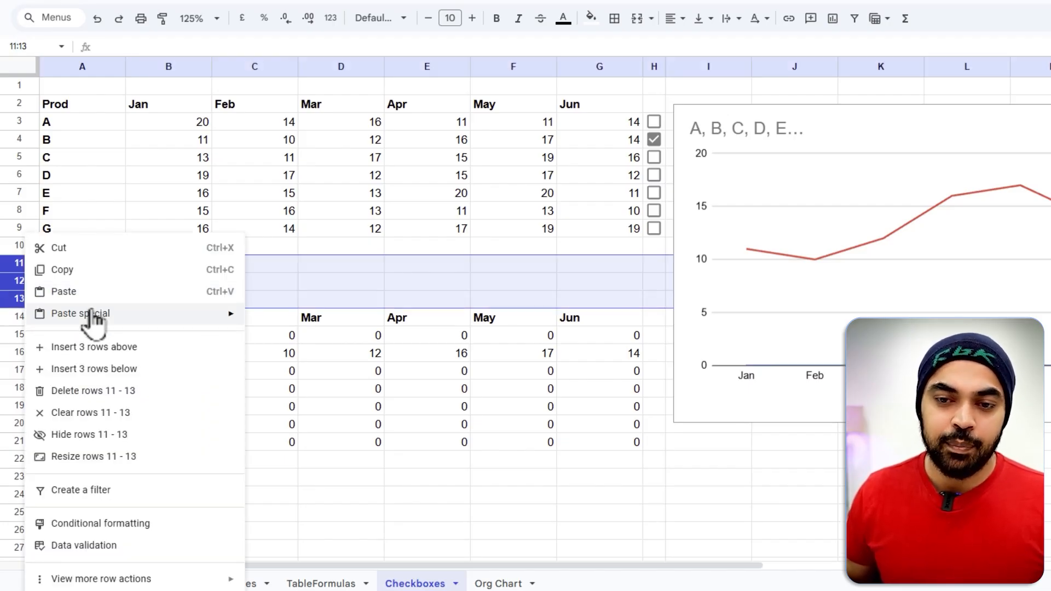
{"action": "left_click", "coordinate": [90, 367]}
{"action": "left_click", "coordinate": [19, 350], "text": "shift"}
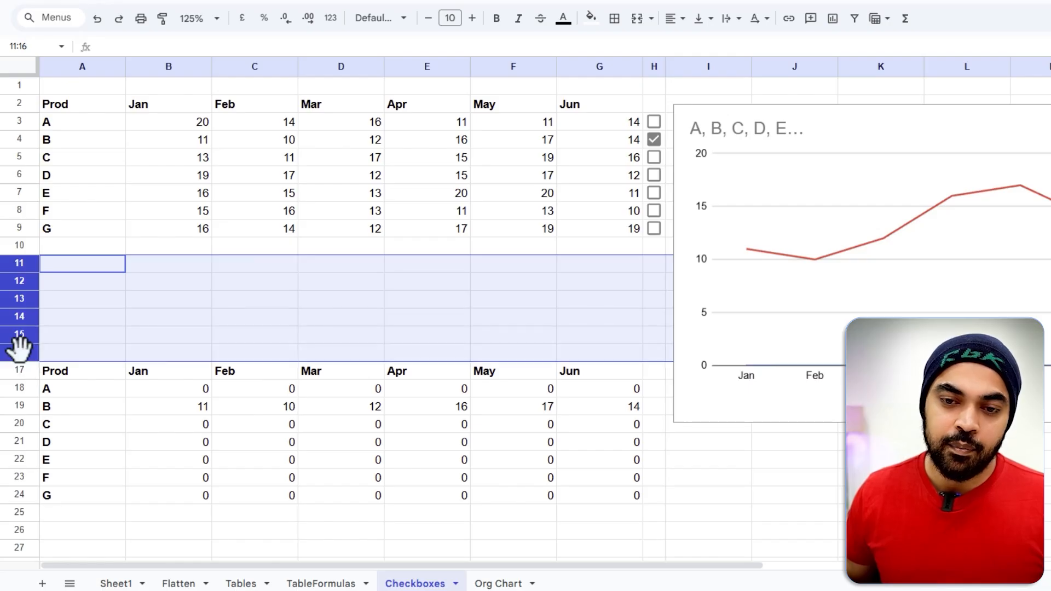
{"action": "right_click", "coordinate": [20, 351]}
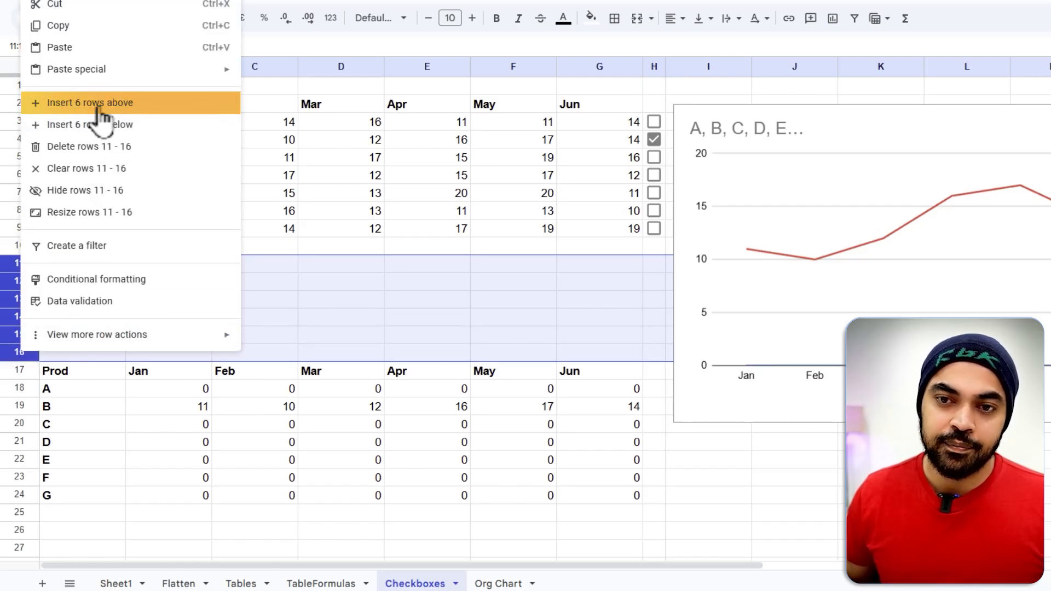
{"action": "left_click", "coordinate": [92, 125]}
{"action": "right_click", "coordinate": [24, 260]}
{"action": "left_click", "coordinate": [99, 347]}
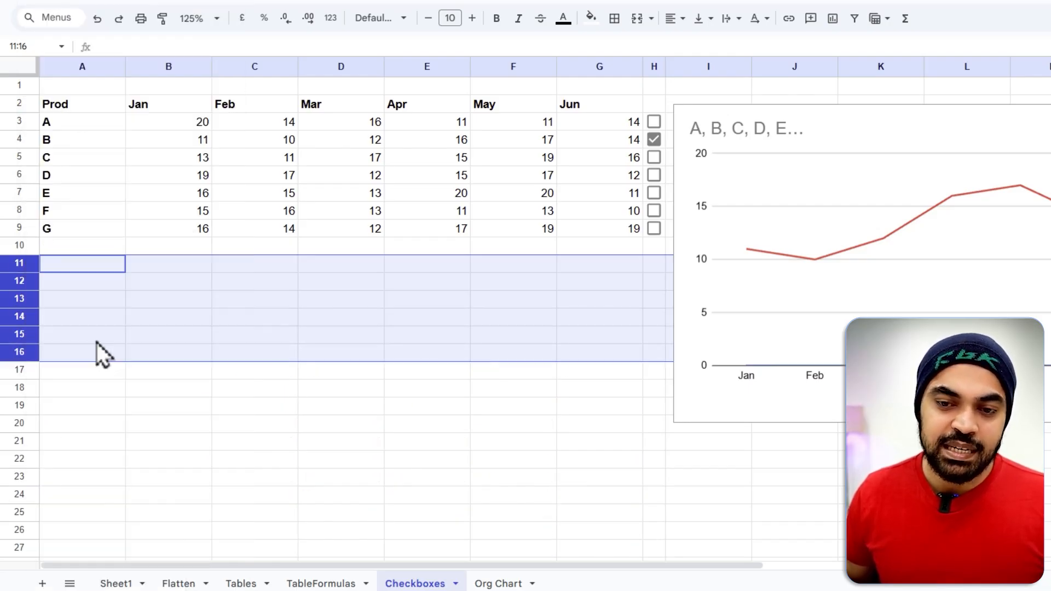
{"action": "left_click", "coordinate": [378, 391]}
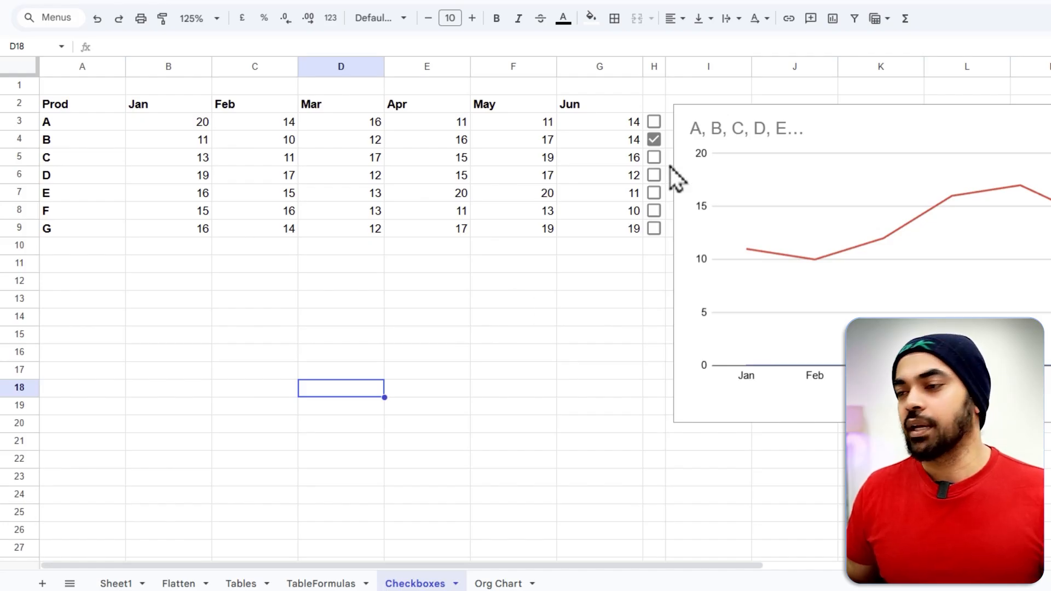
Step: Change the line chart's title to "Product Trend"
{"action": "left_click", "coordinate": [835, 124]}
{"action": "left_click", "coordinate": [759, 131]}
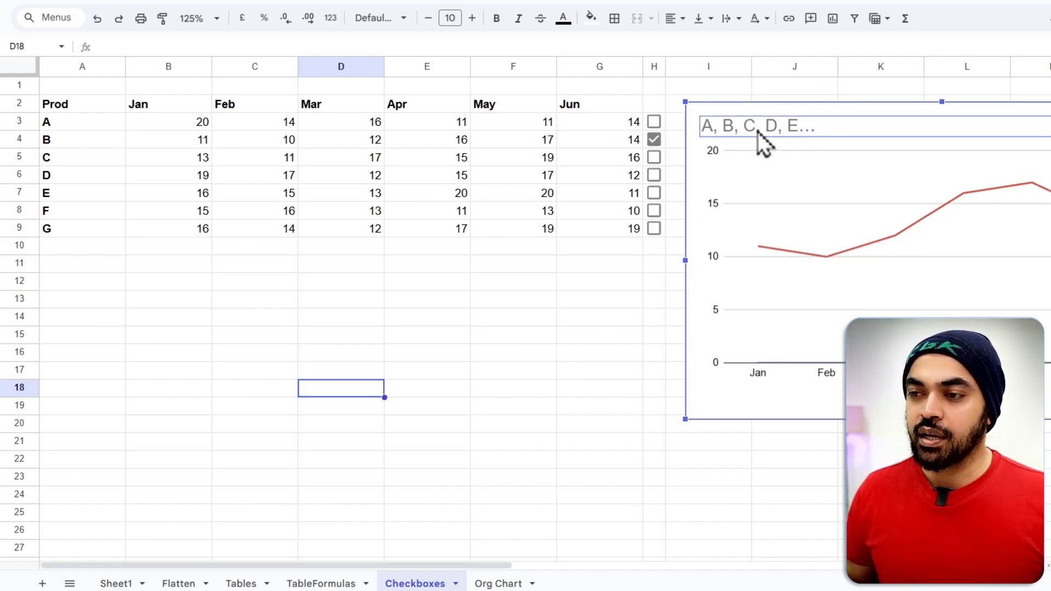
{"action": "left_click", "coordinate": [797, 127]}
{"action": "type", "text": "Produc"}
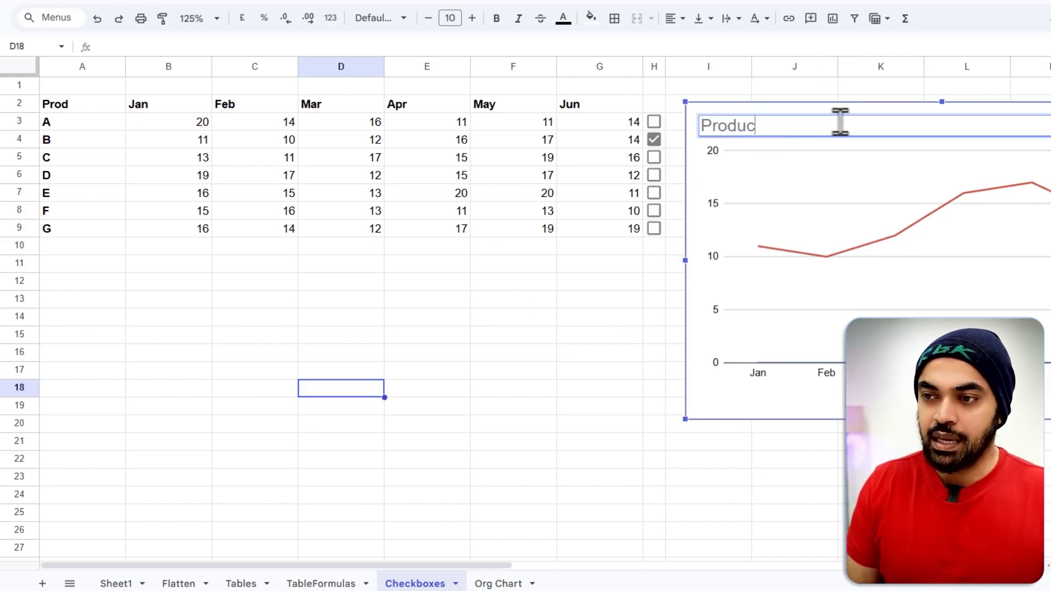
{"action": "type", "text": "t T"}
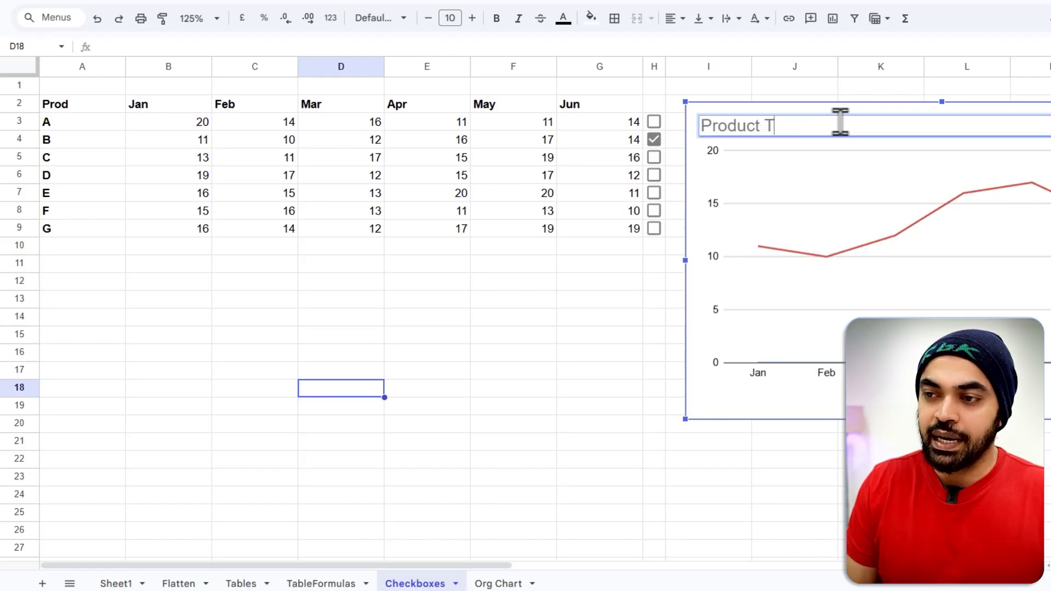
{"action": "type", "text": "rend"}
{"action": "left_click", "coordinate": [967, 442]}
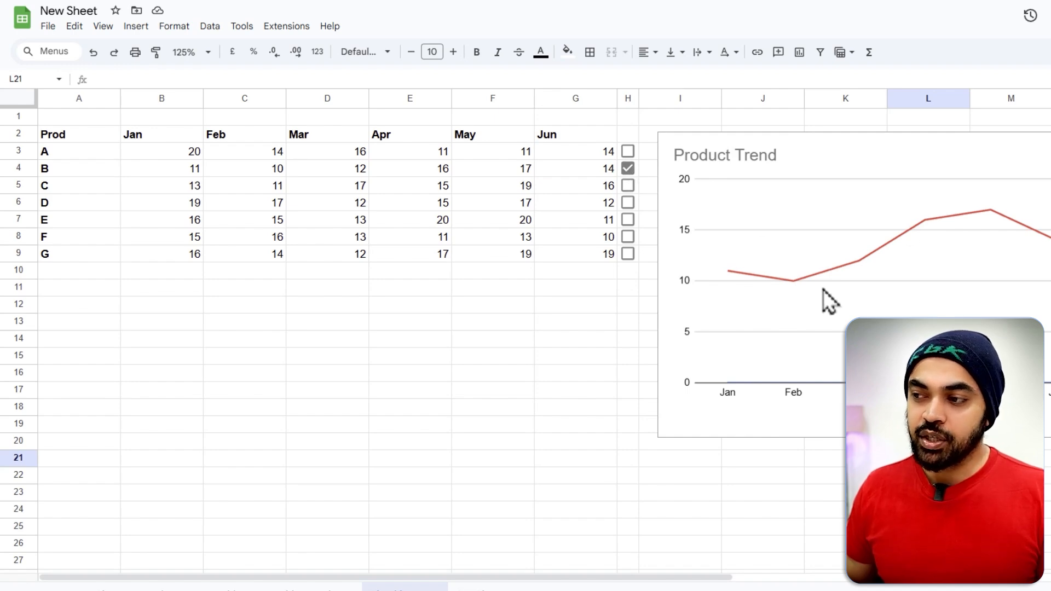
Step: Tick the checkboxes for products A, C and E, and clear those for B and C, to switch the chart's lines
{"action": "left_click", "coordinate": [628, 152]}
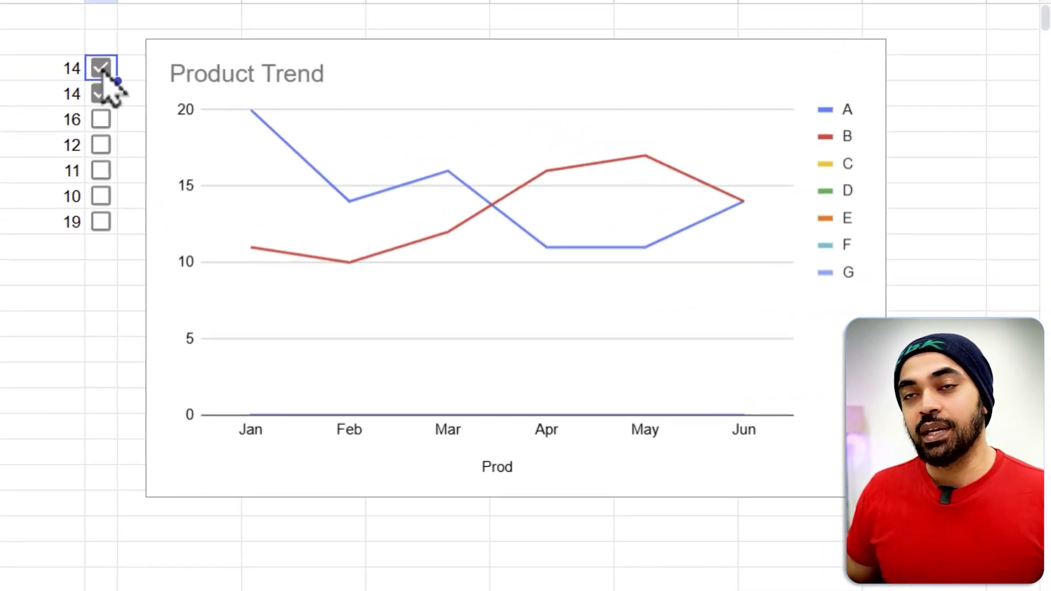
{"action": "left_click", "coordinate": [102, 121]}
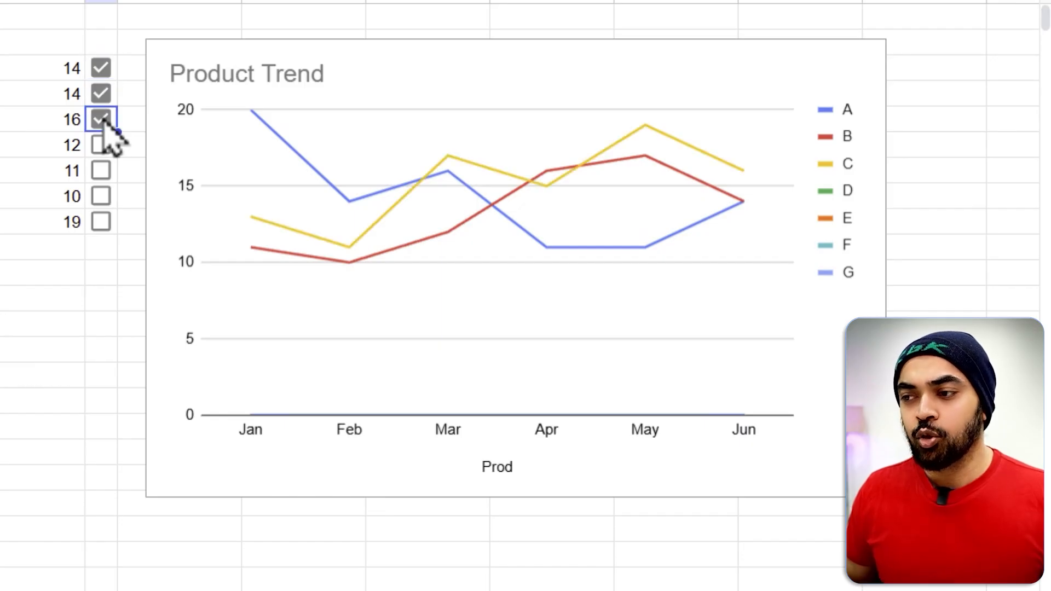
{"action": "left_click", "coordinate": [103, 93]}
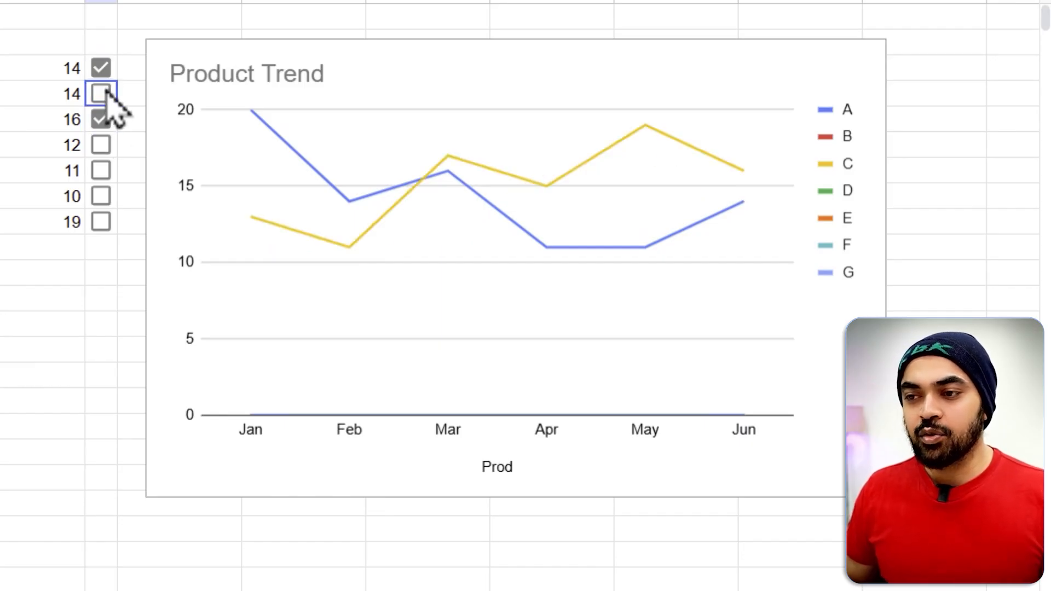
{"action": "left_click", "coordinate": [101, 170]}
{"action": "left_click", "coordinate": [103, 119]}
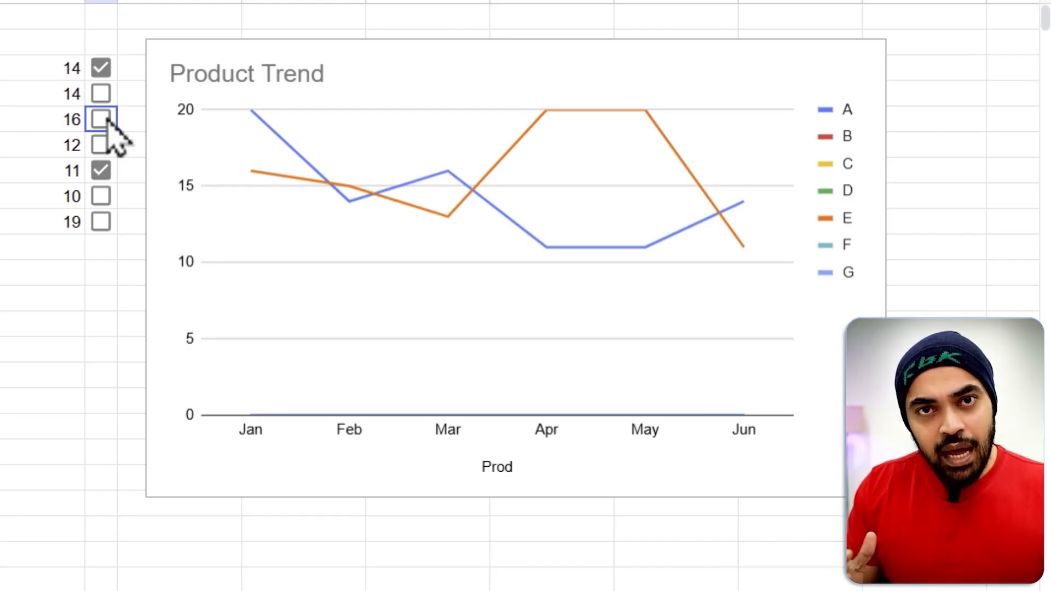
{"action": "left_click", "coordinate": [127, 48]}
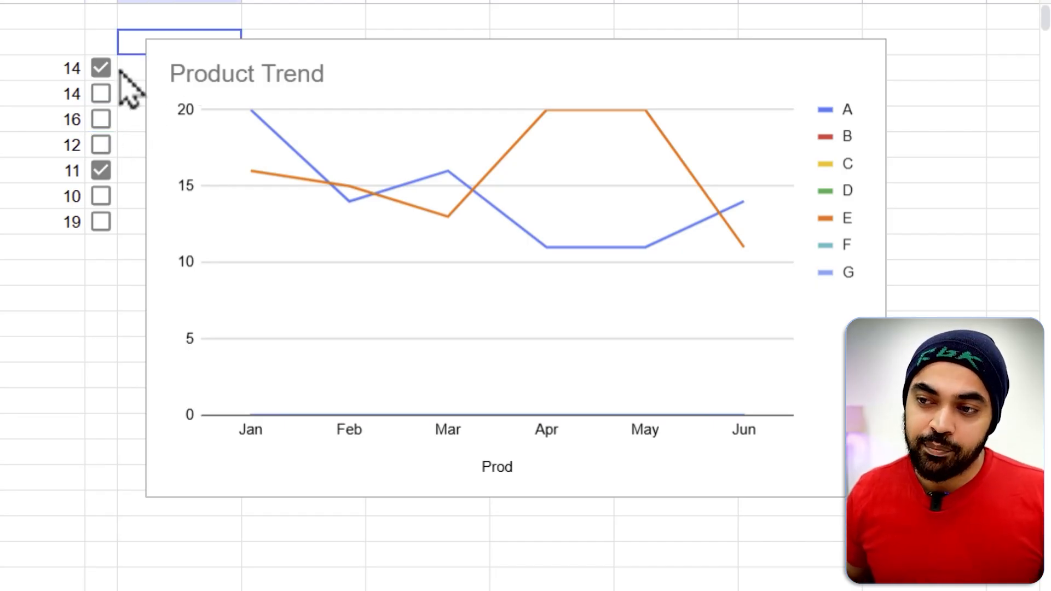
{"action": "left_click", "coordinate": [113, 69]}
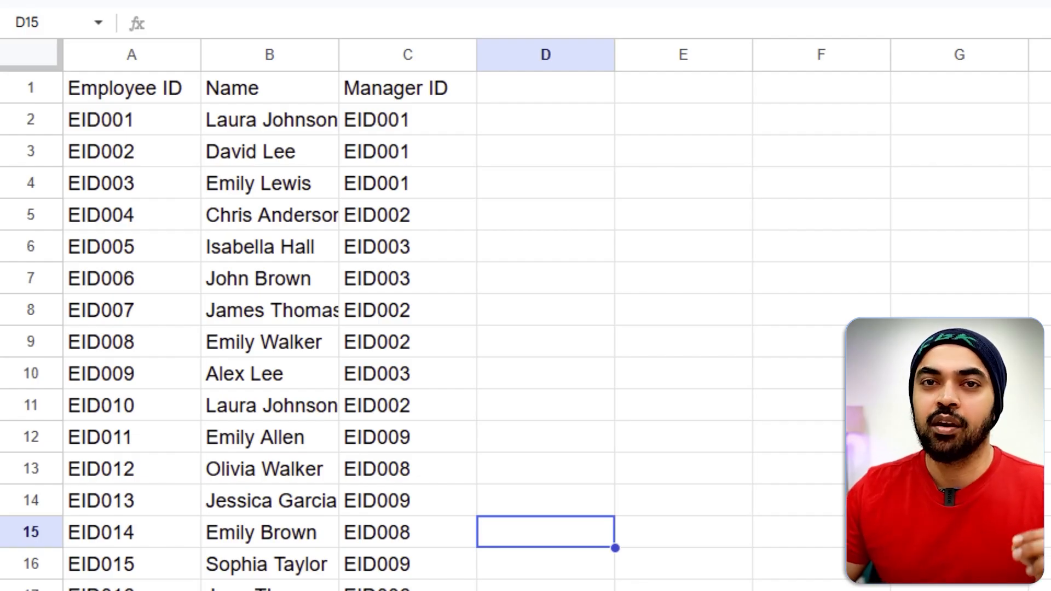
Step: Insert a chart of the employee data in A1:C21 and change its type to an organisational chart
{"action": "left_click", "coordinate": [160, 56]}
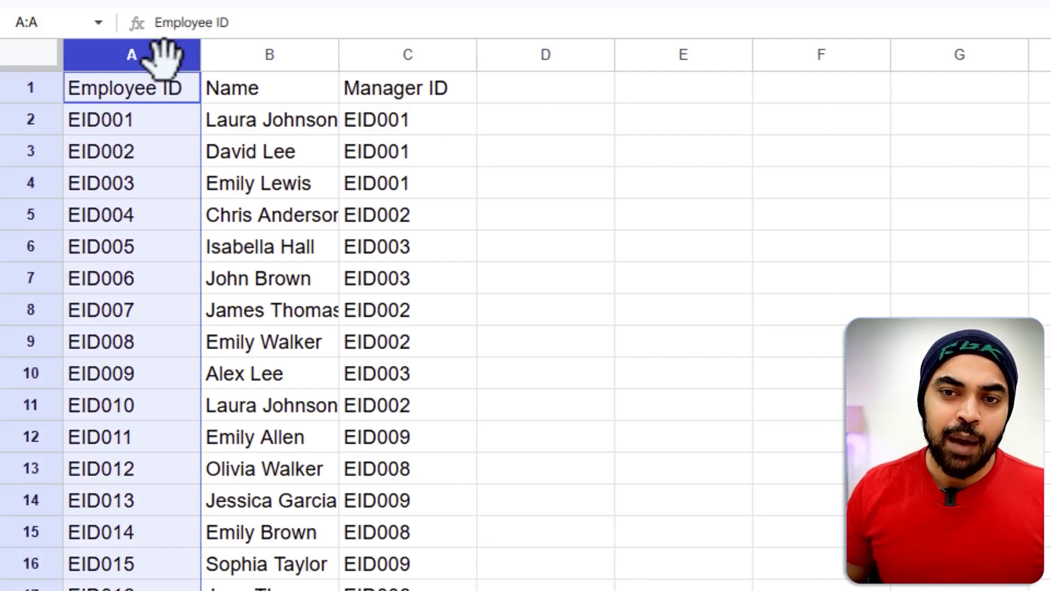
{"action": "key", "text": "ctrl+shift+Down"}
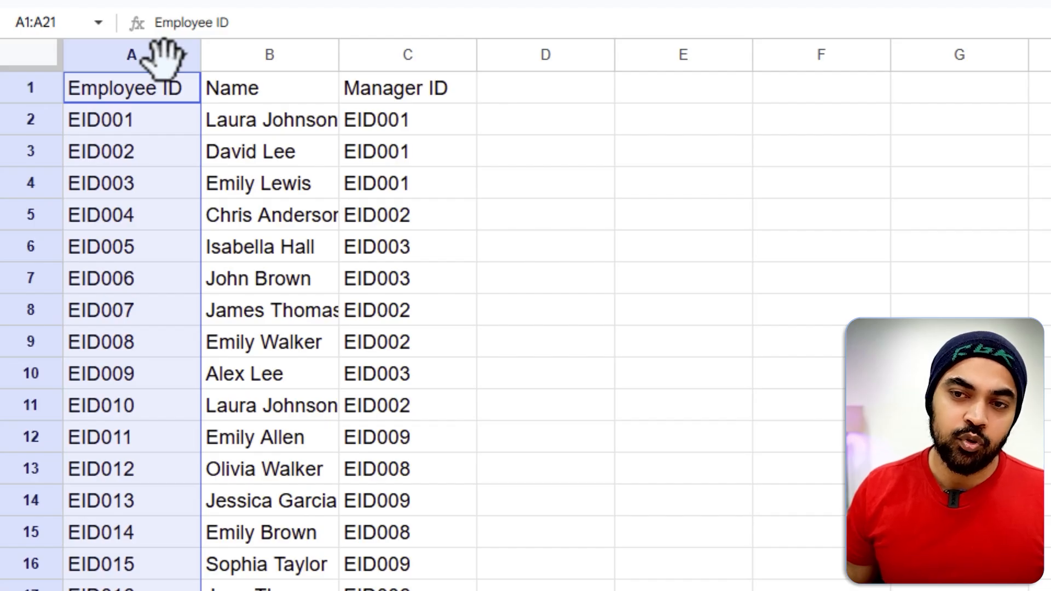
{"action": "key", "text": "shift+Right"}
{"action": "key", "text": "shift+Right"}
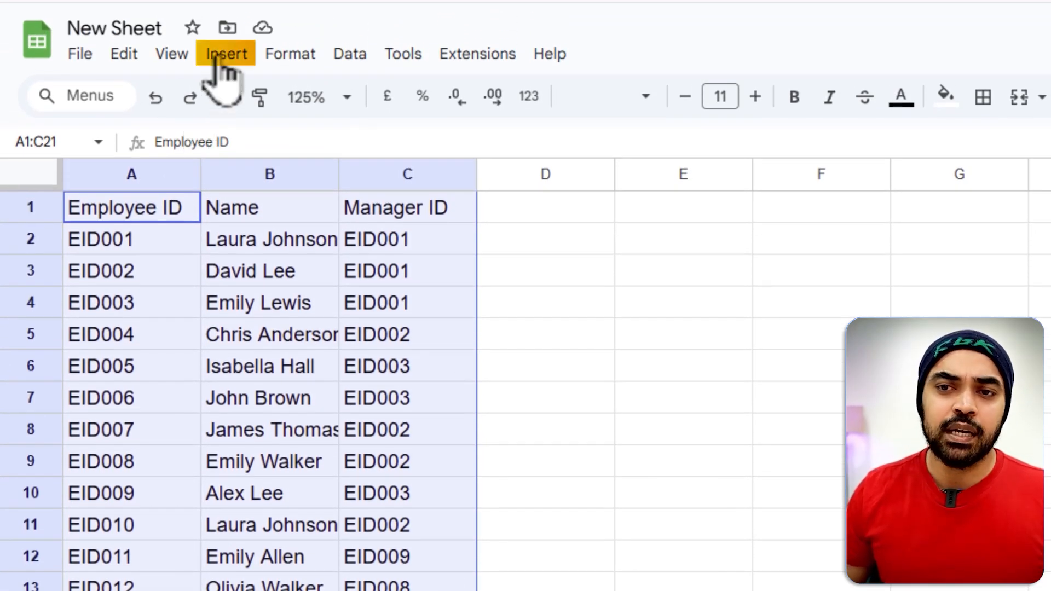
{"action": "left_click", "coordinate": [217, 56]}
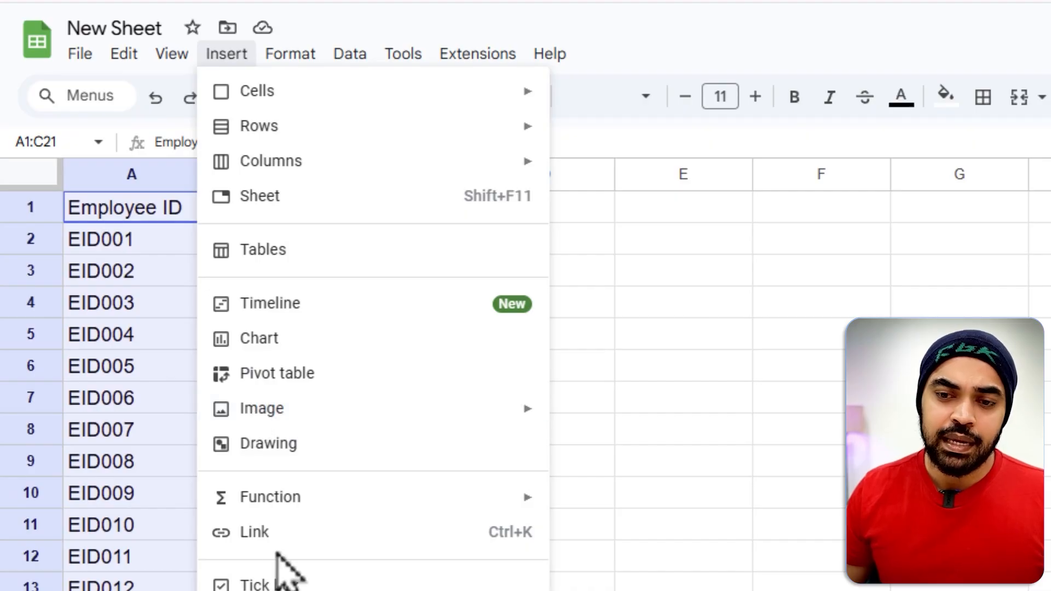
{"action": "left_click", "coordinate": [266, 342]}
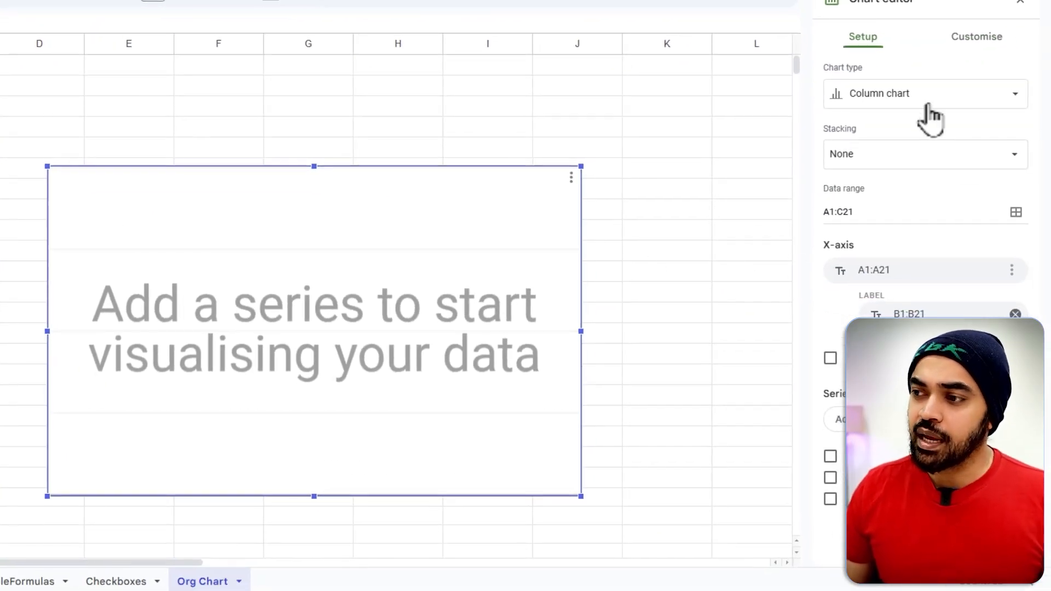
{"action": "left_click", "coordinate": [895, 104]}
{"action": "scroll", "coordinate": [913, 307], "scroll_direction": "down", "scroll_amount": 5}
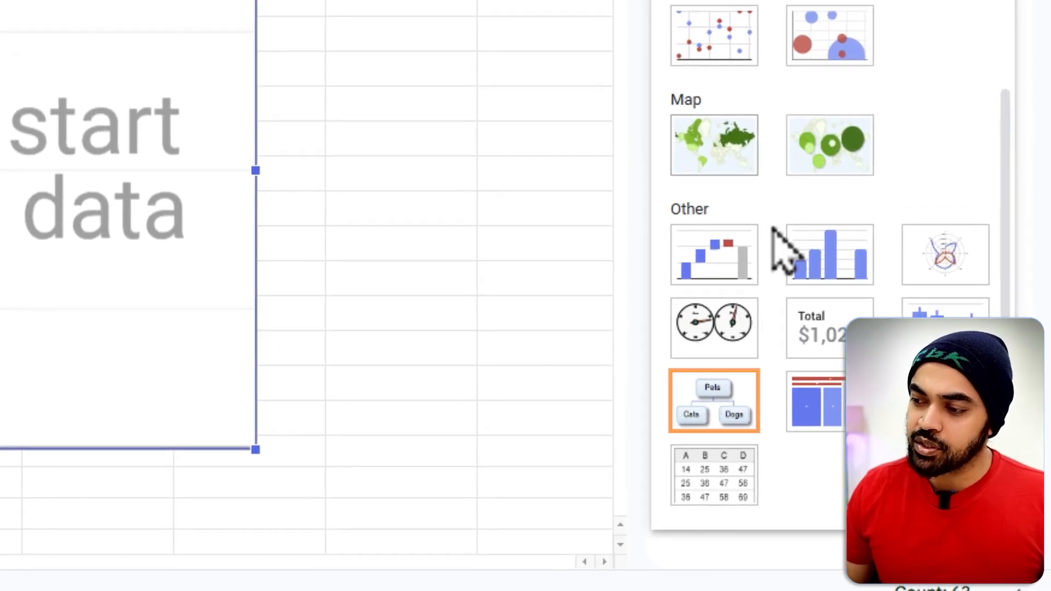
{"action": "left_click", "coordinate": [723, 421]}
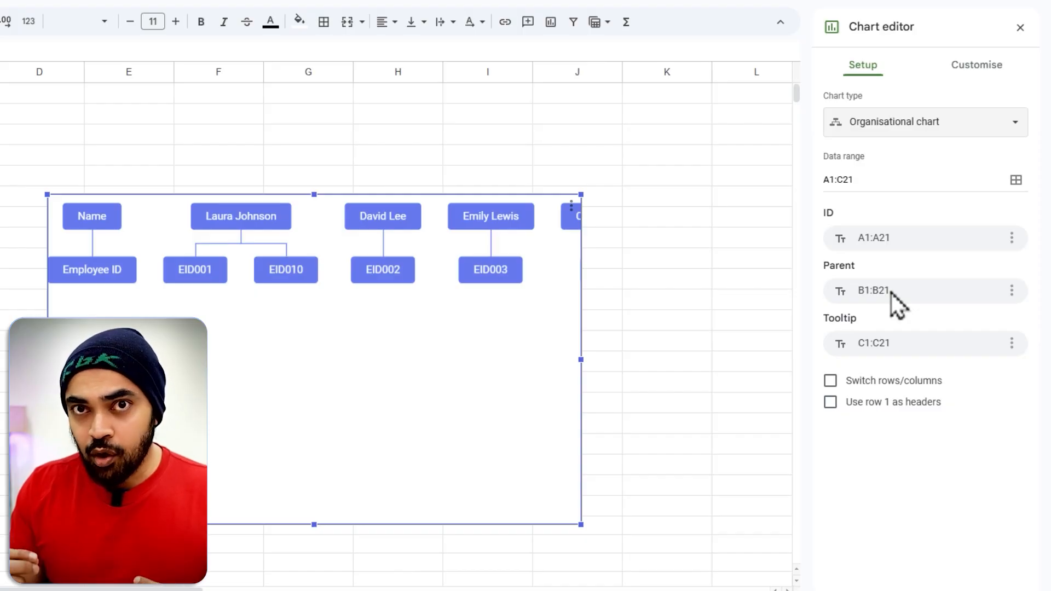
Step: Set the organisational chart's parent to the Manager ID range C1:C21 and its tooltip to the Name range B1:B21
{"action": "left_click", "coordinate": [1012, 291]}
{"action": "left_click", "coordinate": [998, 320]}
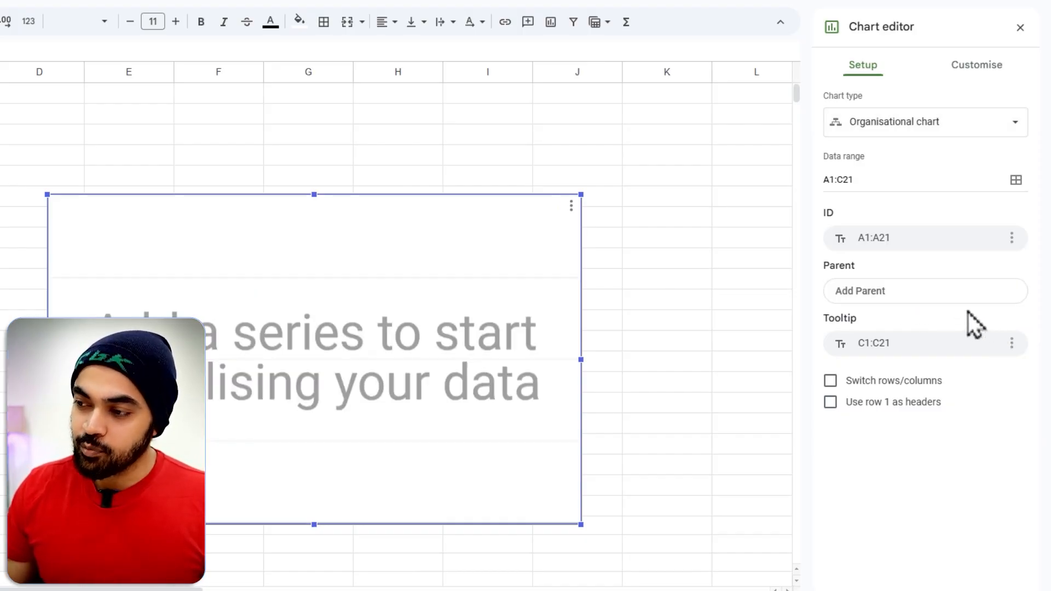
{"action": "left_click", "coordinate": [892, 299]}
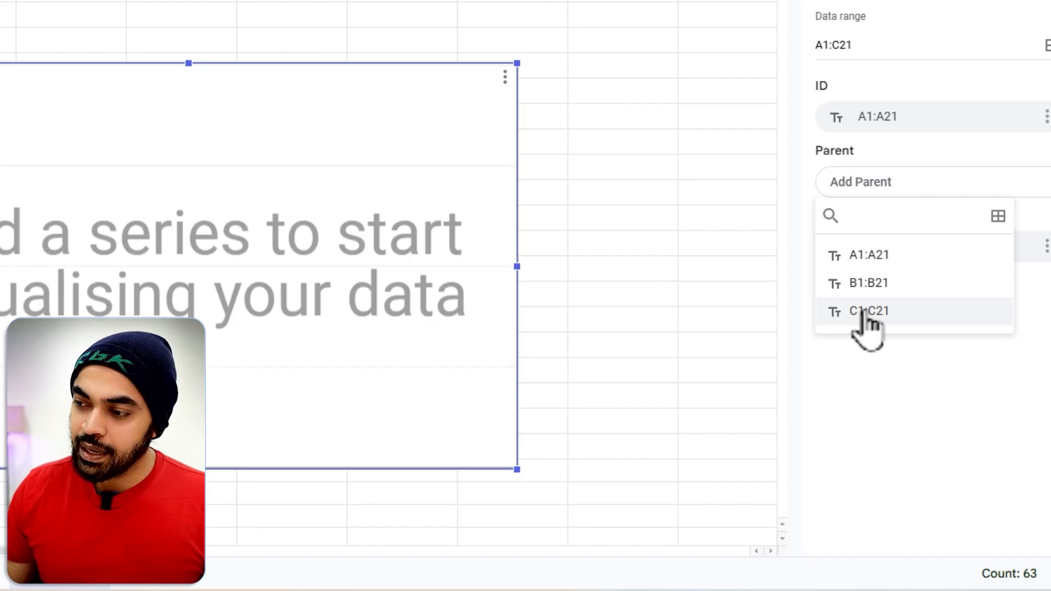
{"action": "left_click", "coordinate": [865, 311]}
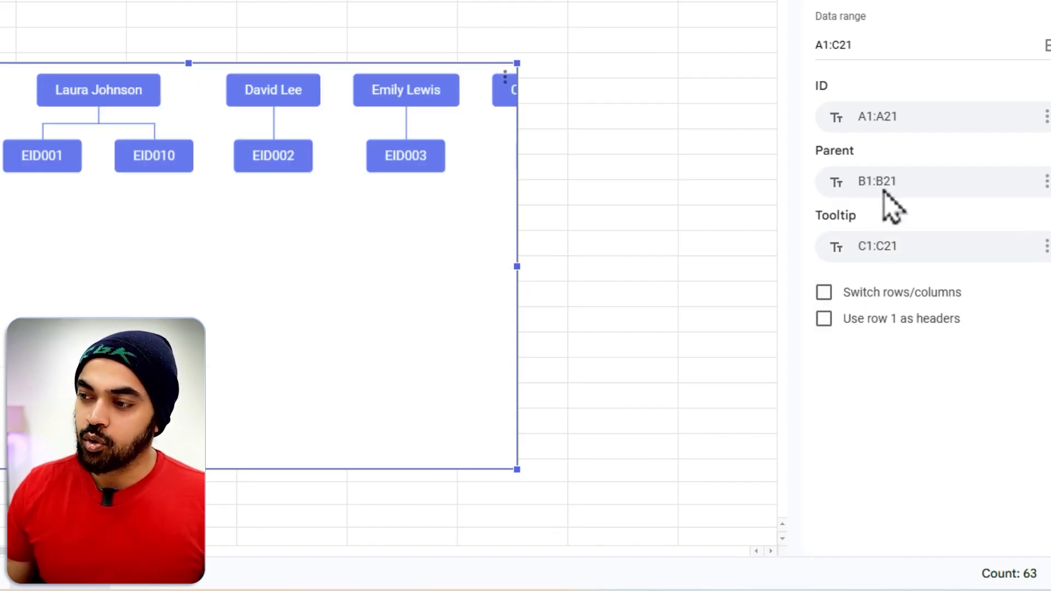
{"action": "left_click", "coordinate": [884, 189]}
{"action": "left_click", "coordinate": [867, 310]}
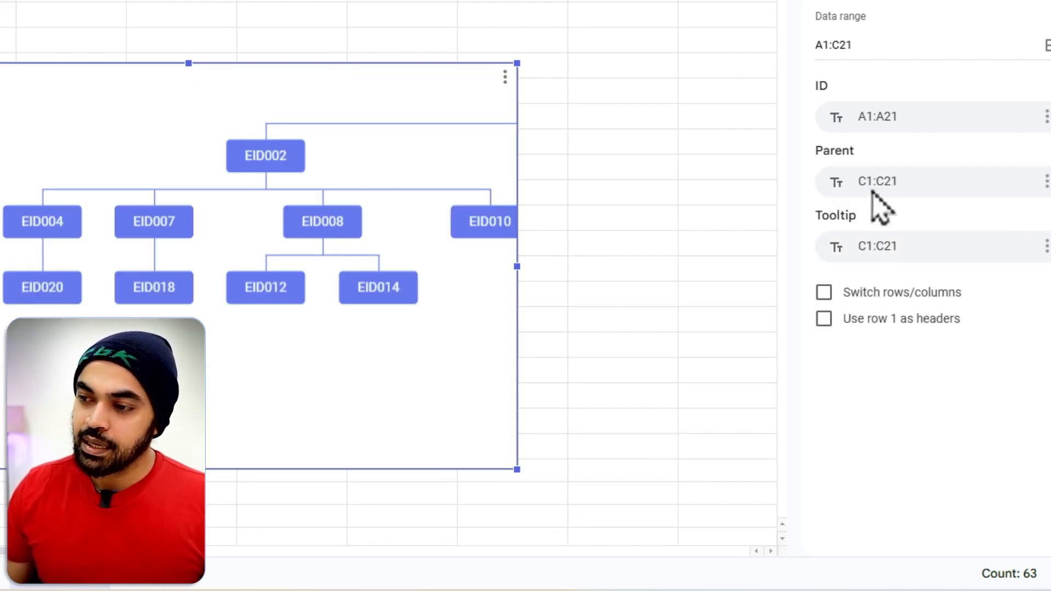
{"action": "left_click", "coordinate": [882, 255]}
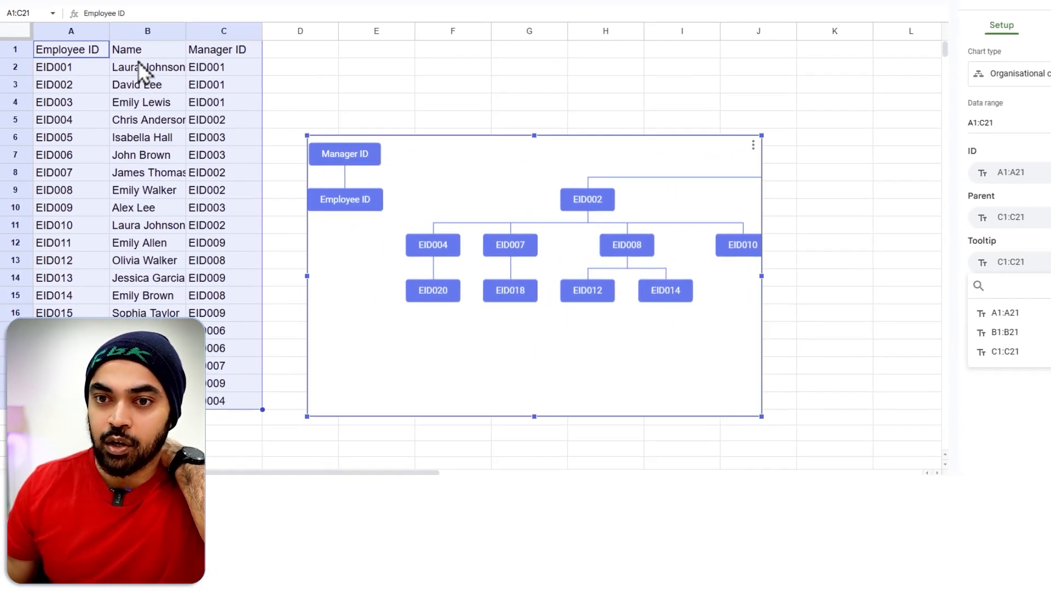
{"action": "left_click", "coordinate": [1015, 337]}
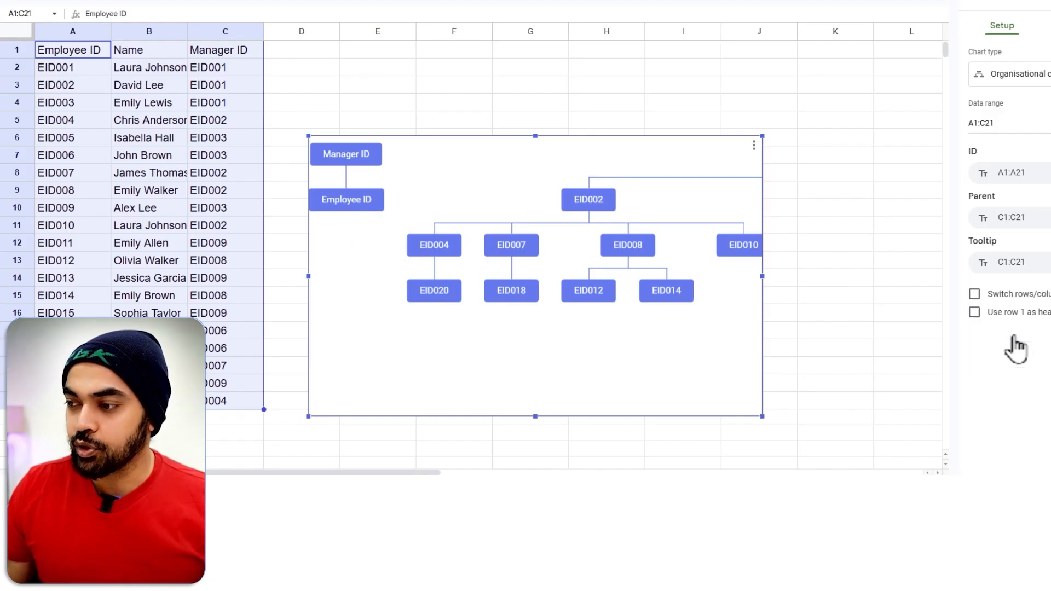
{"action": "left_click", "coordinate": [775, 161]}
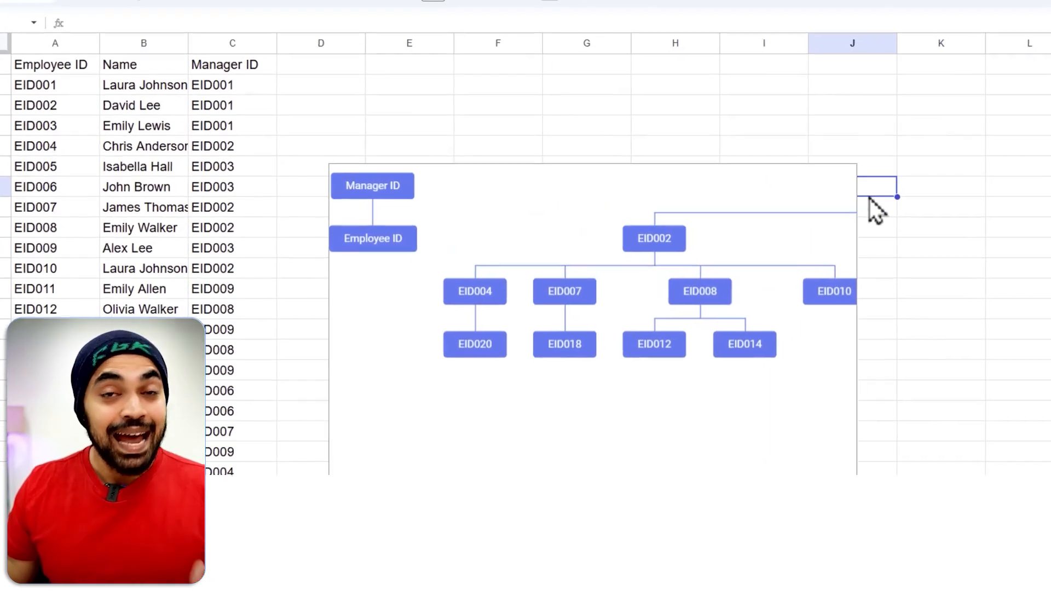
Step: Select the organisational chart beside the employee table
{"action": "left_click", "coordinate": [858, 181]}
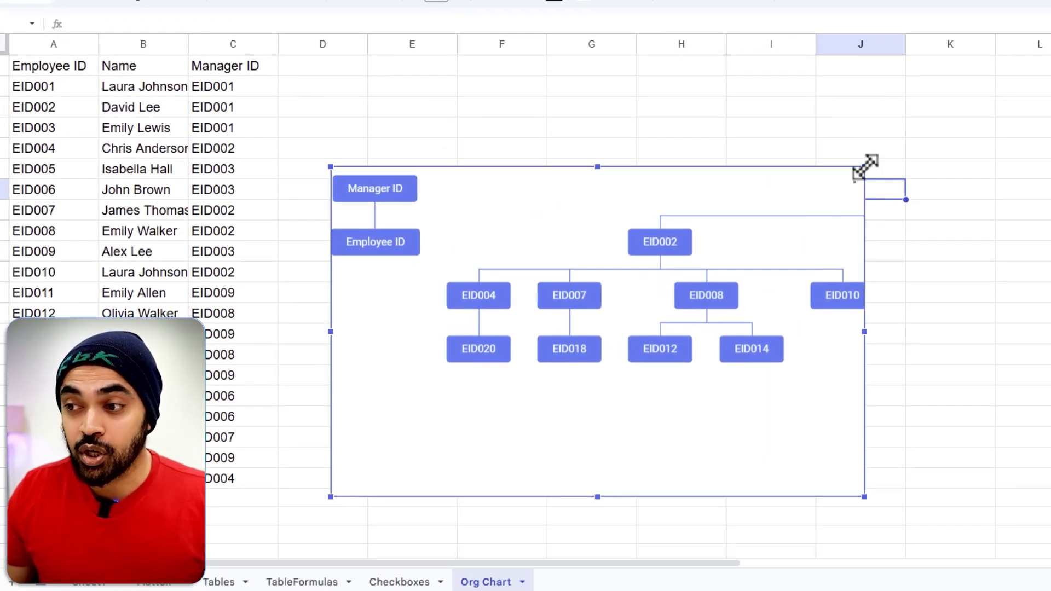